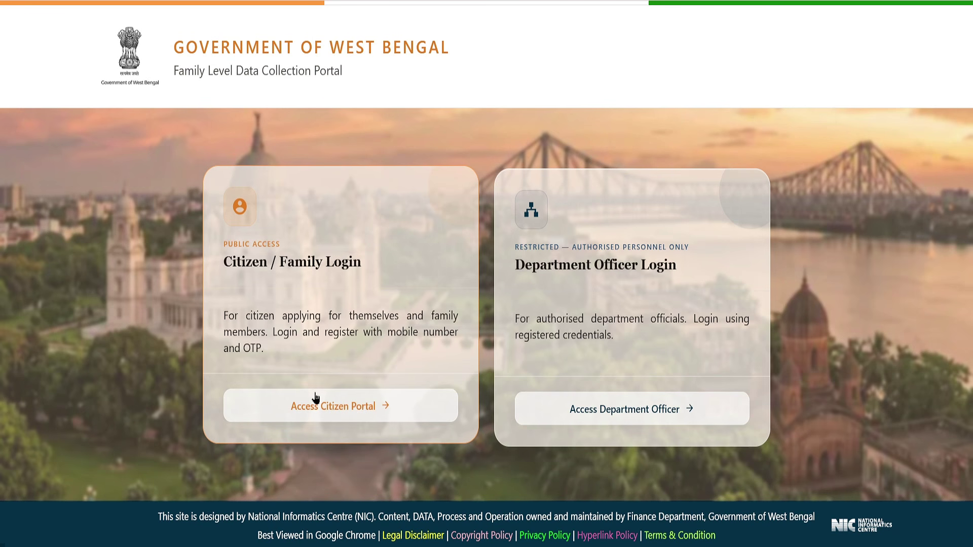
Open the citizen login and select BIRBHUM as the district, dismissing the Internet Download Manager notice
{"action": "left_click", "coordinate": [347, 381]}
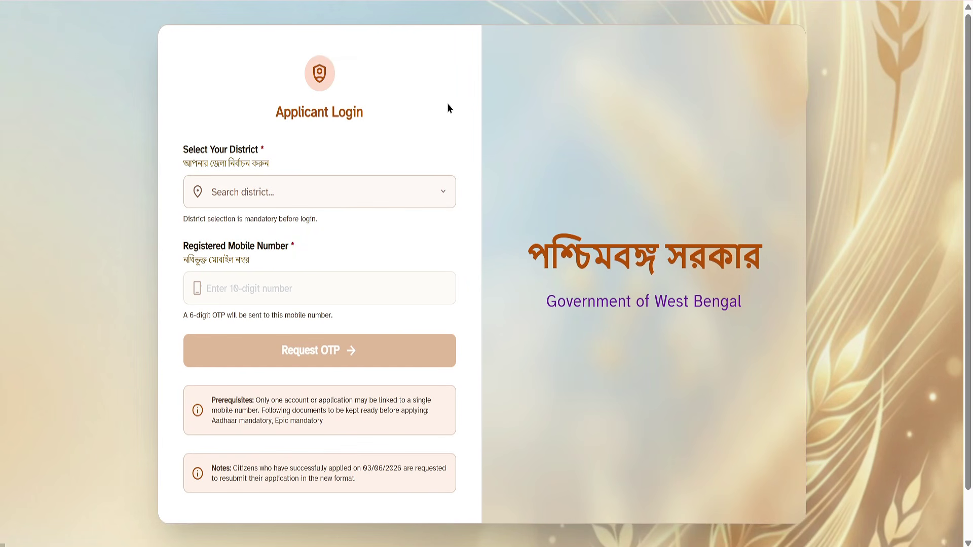
{"action": "left_click", "coordinate": [439, 196]}
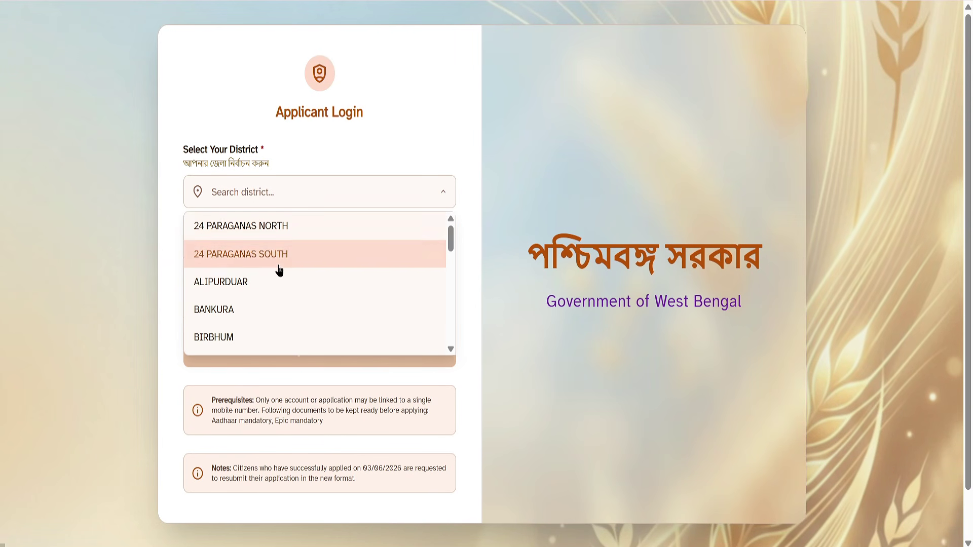
{"action": "scroll", "coordinate": [279, 275], "scroll_direction": "down", "scroll_amount": 2}
{"action": "left_click", "coordinate": [590, 325]}
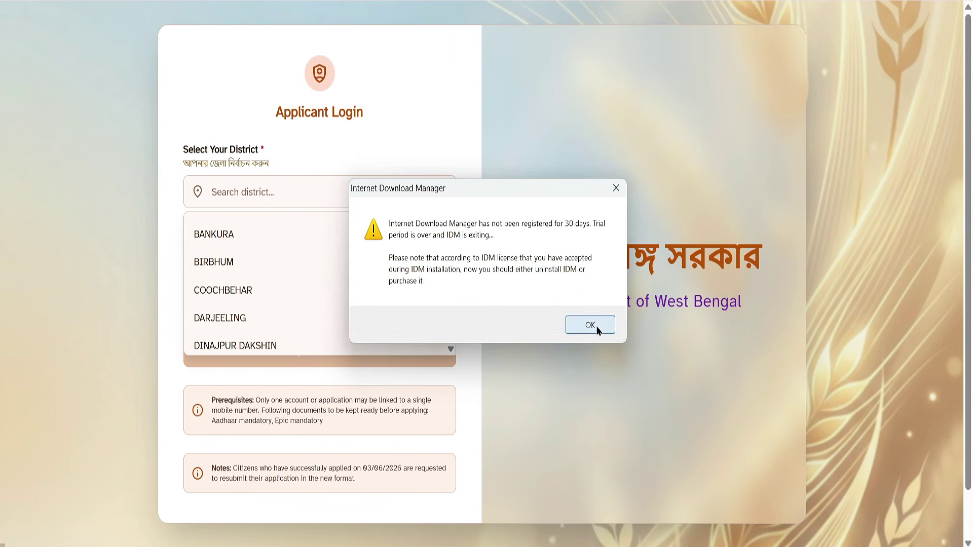
{"action": "left_click", "coordinate": [246, 266]}
{"action": "key", "text": "Escape"}
Verify the entered one-time code and continue to the family data form
{"action": "scroll", "coordinate": [299, 329], "scroll_direction": "down", "scroll_amount": 2}
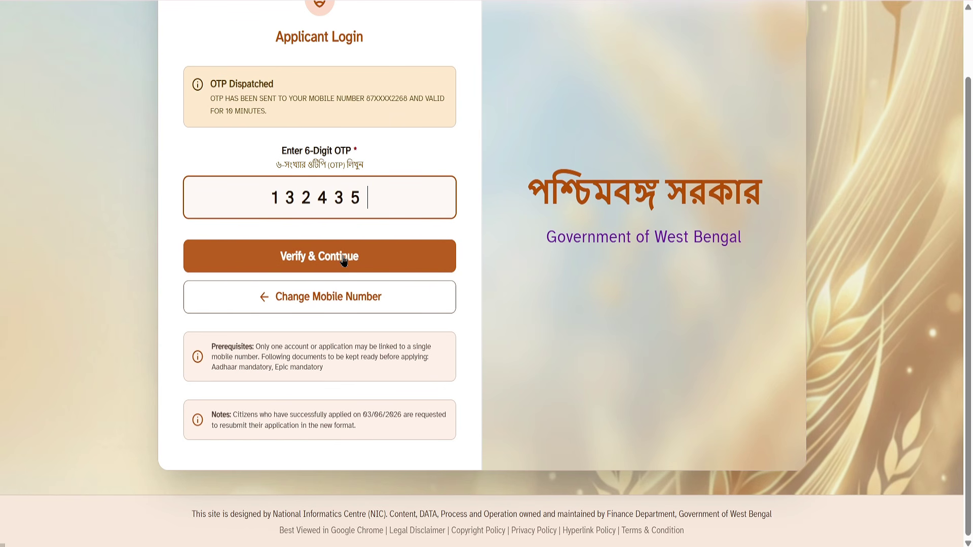
{"action": "left_click", "coordinate": [343, 261]}
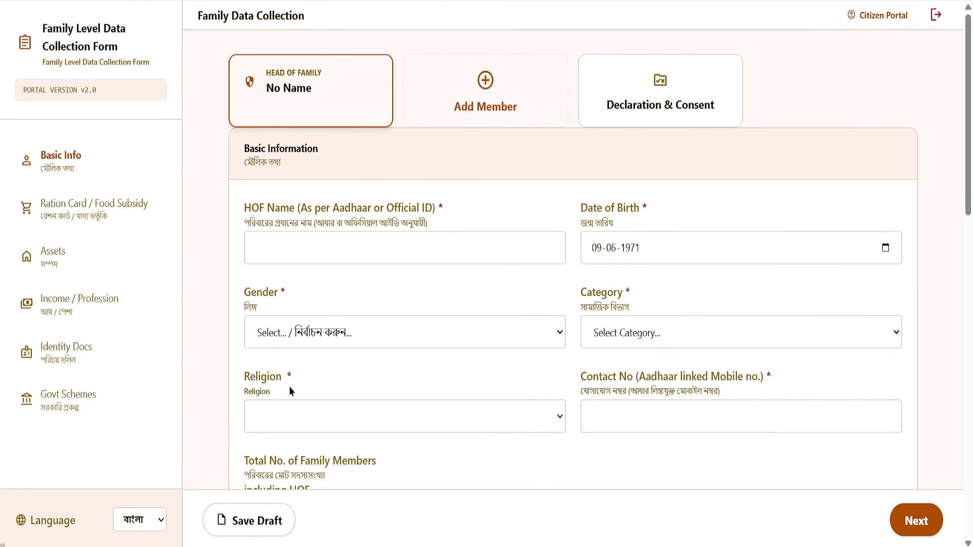
Highlight "HOF Name" and "Aadhaar" in the label of the head-of-family name field to review what it asks for
{"action": "left_click_drag", "start_coordinate": [285, 380], "coordinate": [292, 382]}
{"action": "left_click_drag", "start_coordinate": [243, 207], "coordinate": [294, 211]}
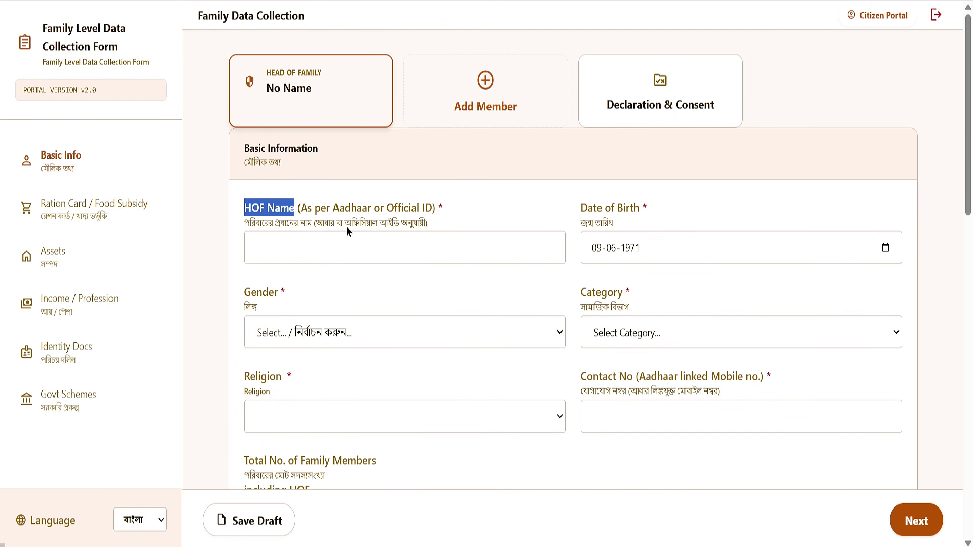
{"action": "left_click_drag", "start_coordinate": [330, 208], "coordinate": [373, 211]}
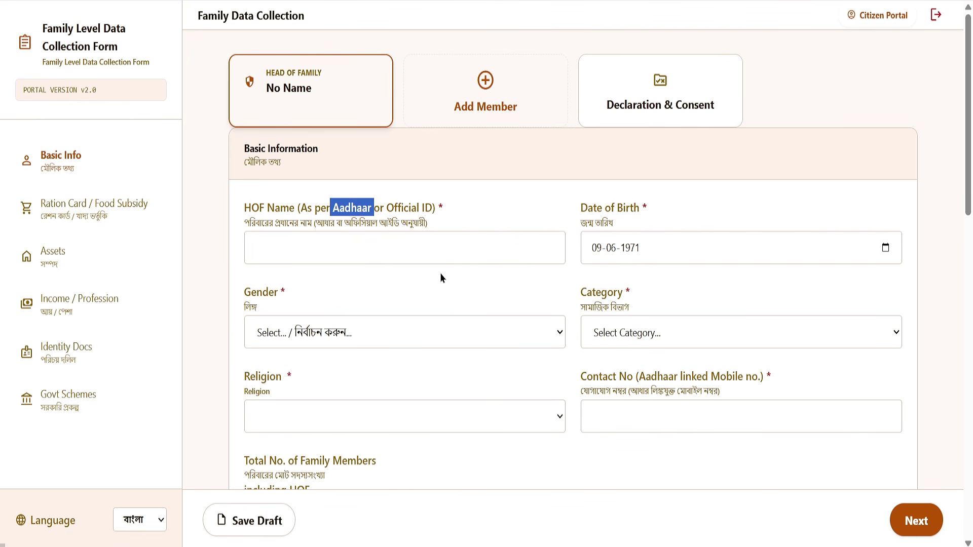
Set the head of family's gender to Female and the category to UR (Unreserved Category)
{"action": "left_click", "coordinate": [304, 334]}
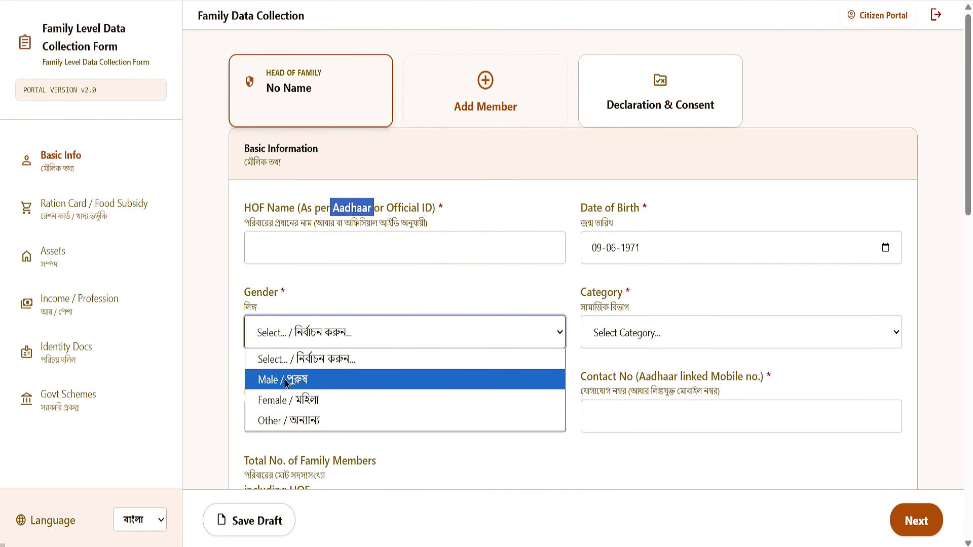
{"action": "left_click", "coordinate": [288, 381]}
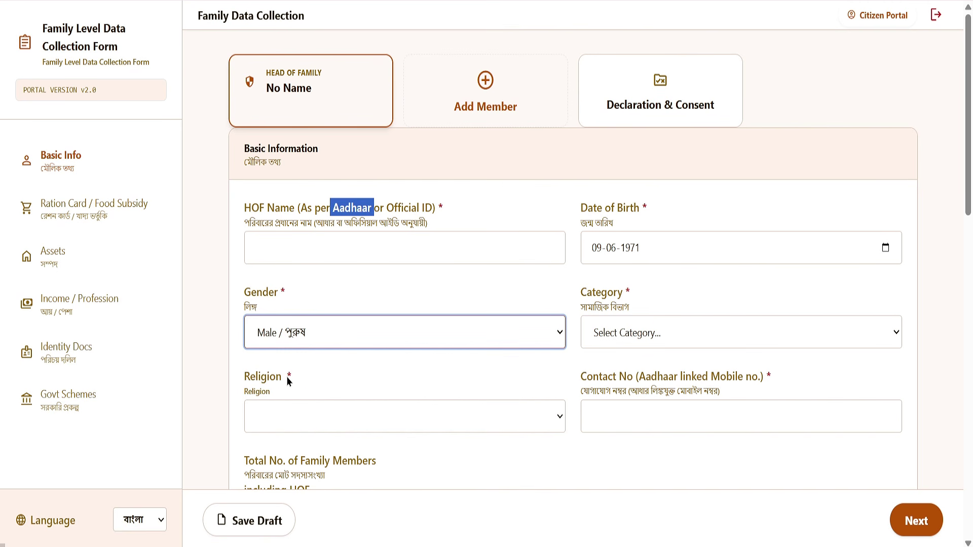
{"action": "left_click", "coordinate": [332, 347]}
{"action": "left_click", "coordinate": [312, 404]}
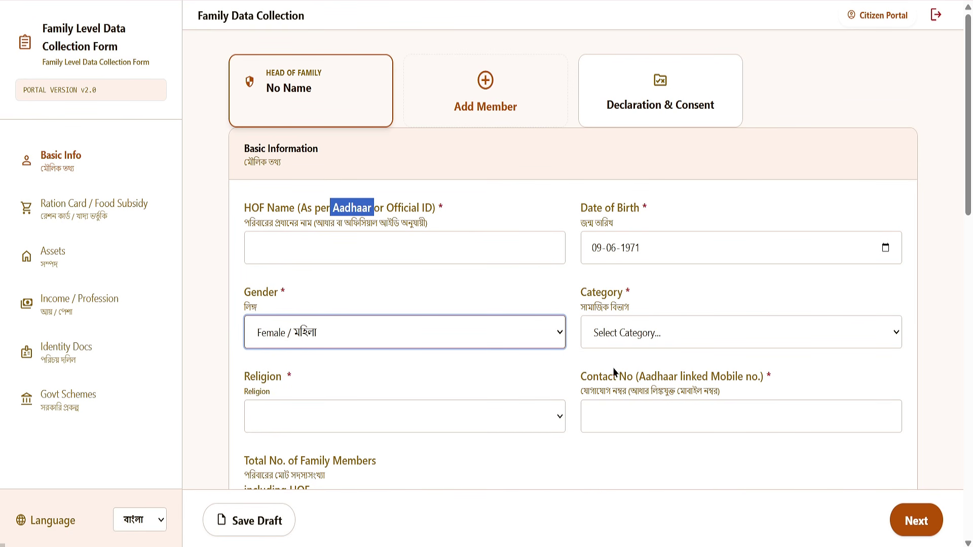
{"action": "left_click", "coordinate": [607, 334]}
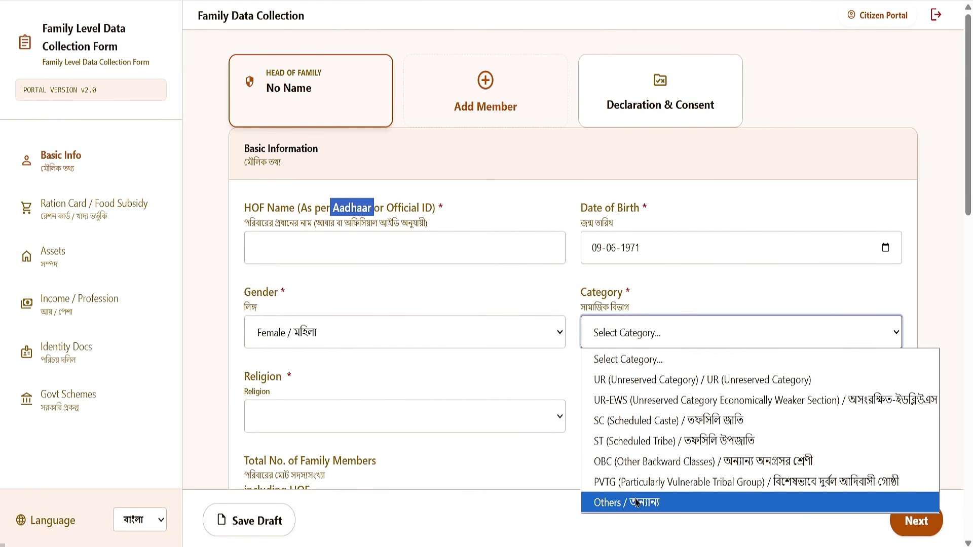
{"action": "left_click", "coordinate": [631, 384]}
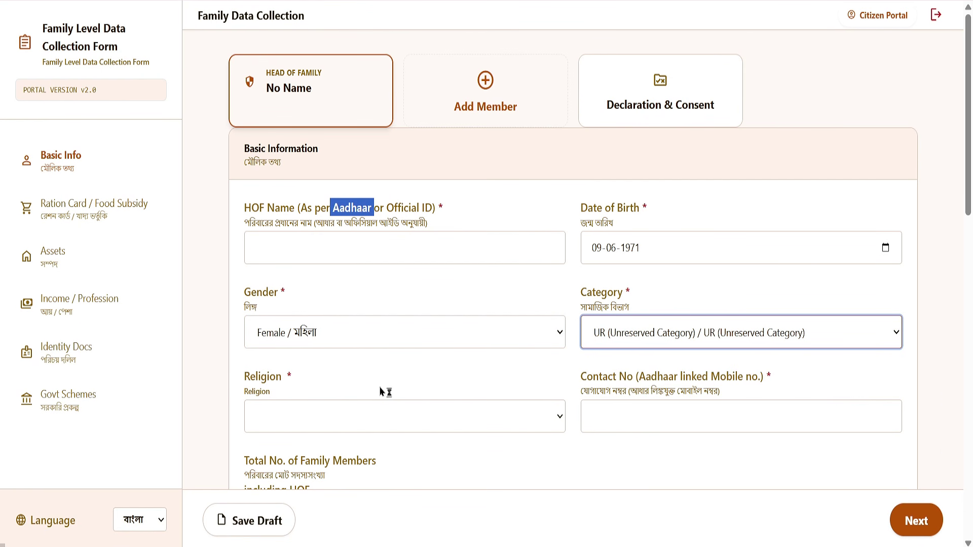
Set the head of family's religion to Hinduism
{"action": "scroll", "coordinate": [391, 386], "scroll_direction": "down", "scroll_amount": 3}
{"action": "left_click", "coordinate": [299, 276]}
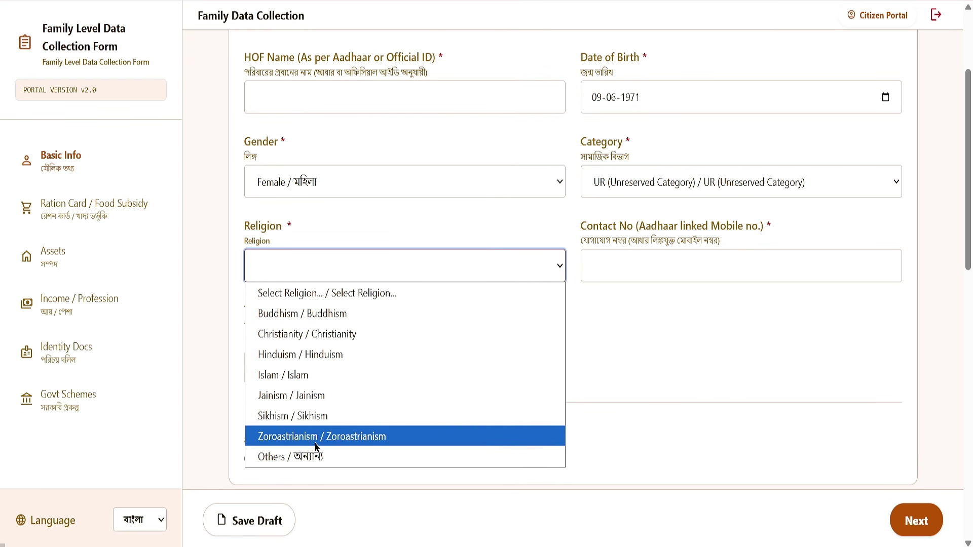
{"action": "left_click", "coordinate": [319, 354]}
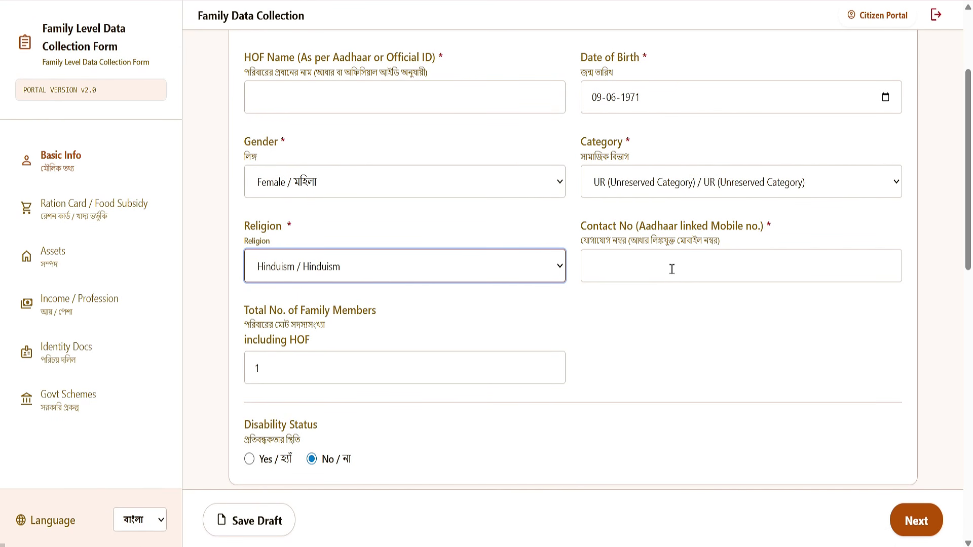
Set the disability status to Yes and open the Disability Certificate No. field for entry
{"action": "scroll", "coordinate": [672, 269], "scroll_direction": "up", "scroll_amount": 1}
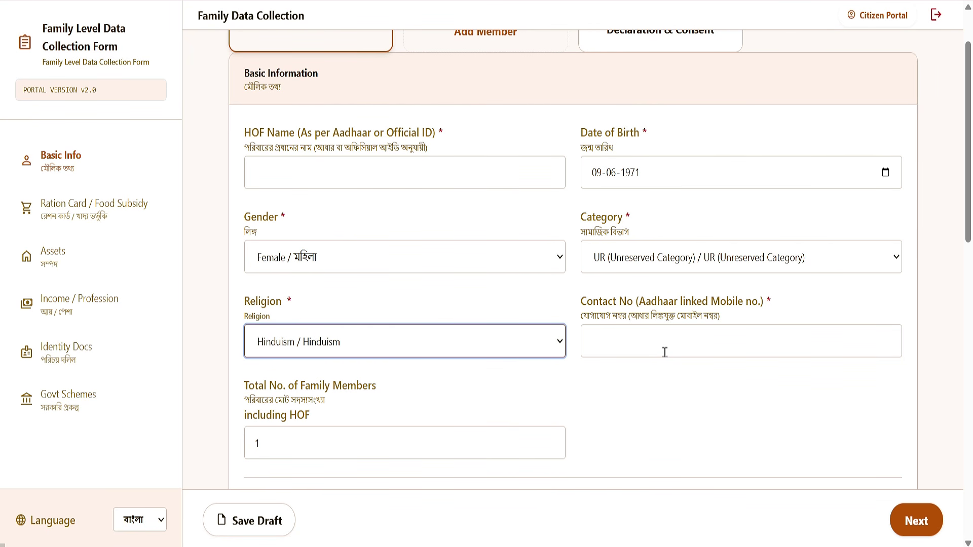
{"action": "scroll", "coordinate": [419, 306], "scroll_direction": "down", "scroll_amount": 3}
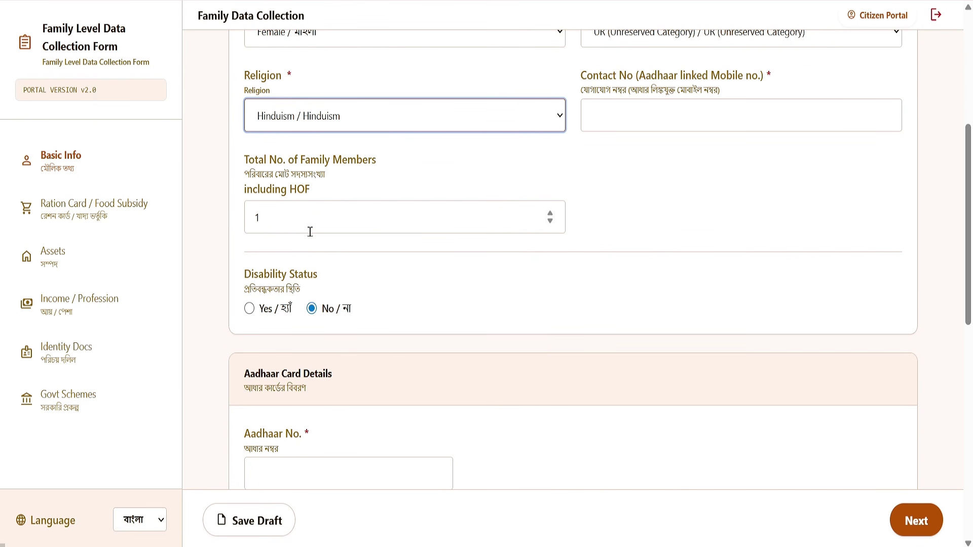
{"action": "scroll", "coordinate": [309, 233], "scroll_direction": "up", "scroll_amount": 5}
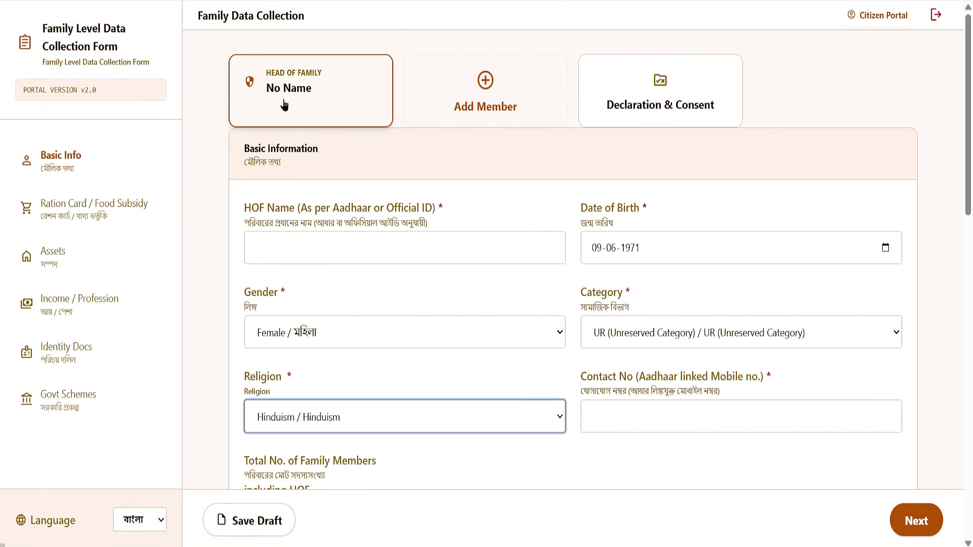
{"action": "scroll", "coordinate": [370, 210], "scroll_direction": "down", "scroll_amount": 6}
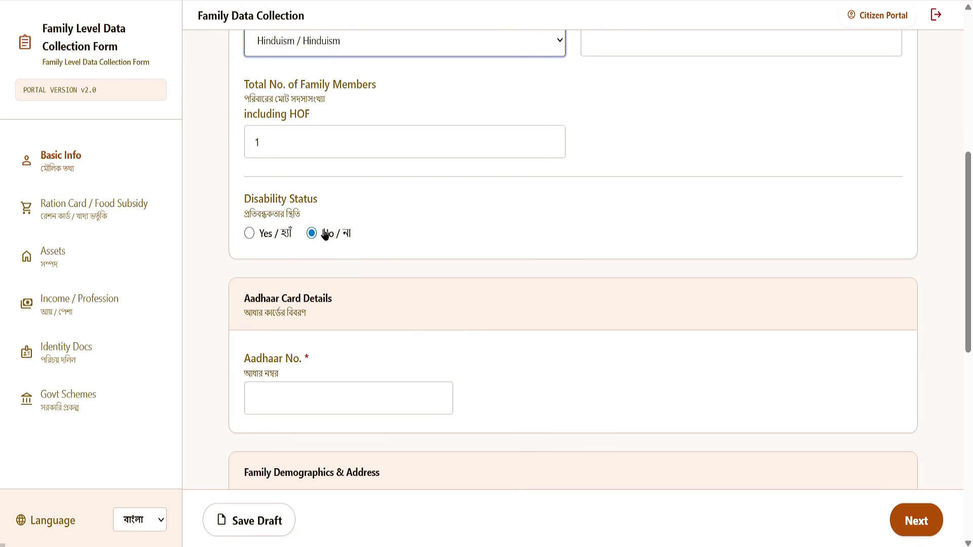
{"action": "left_click", "coordinate": [250, 234]}
{"action": "left_click", "coordinate": [311, 234]}
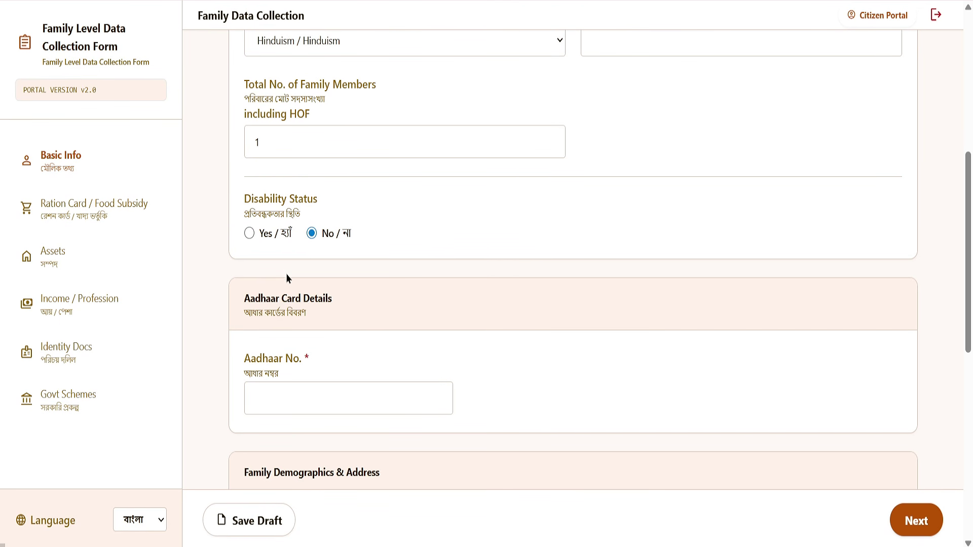
{"action": "left_click", "coordinate": [250, 234]}
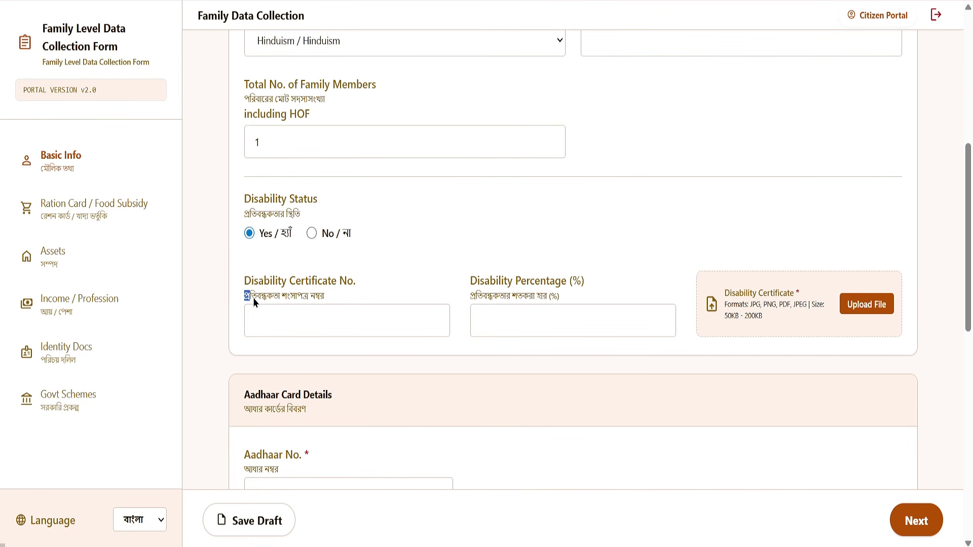
{"action": "left_click", "coordinate": [318, 323]}
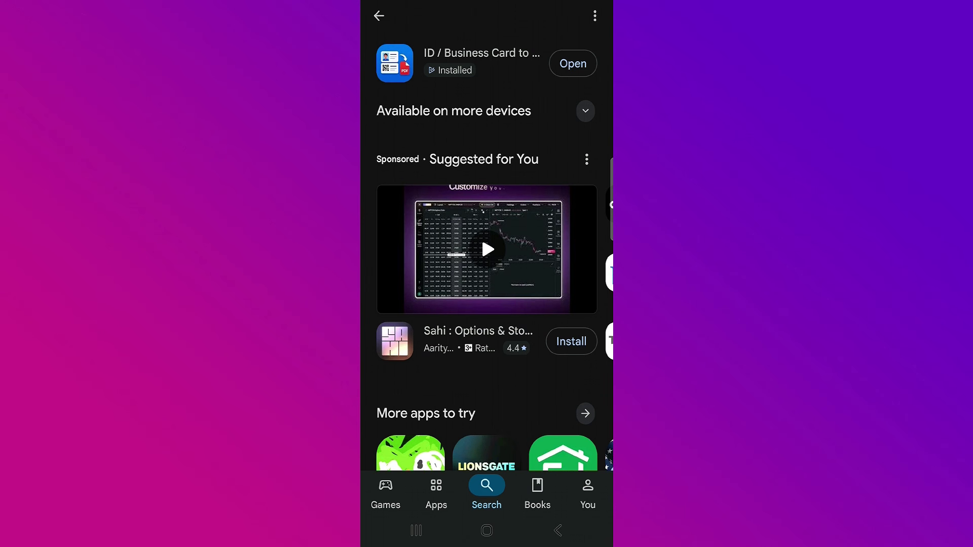
Open the ID Card to PDF app on the phone and add a Quick Scan of the passbook cover as the first image
{"action": "left_click", "coordinate": [573, 64]}
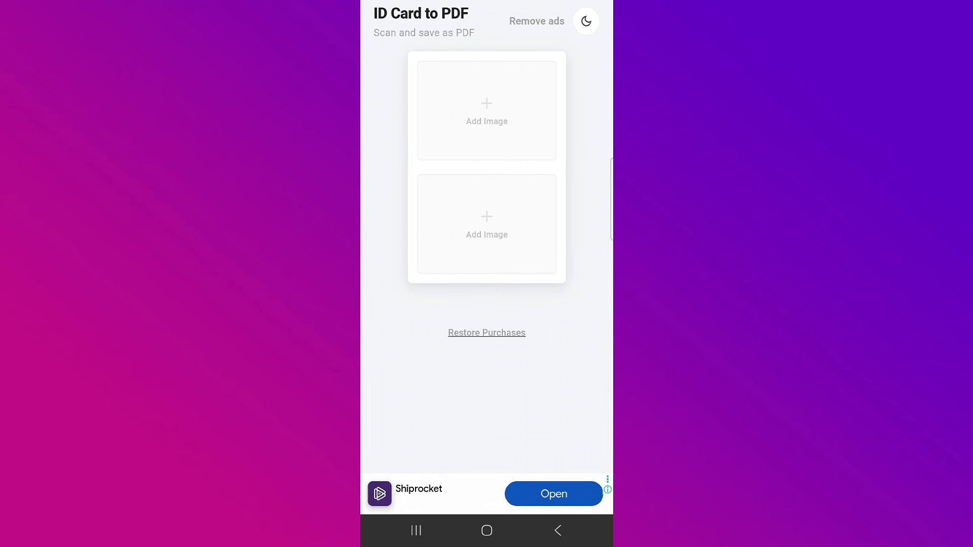
{"action": "left_click_drag", "start_coordinate": [527, 217], "coordinate": [527, 241]}
{"action": "left_click", "coordinate": [497, 111]}
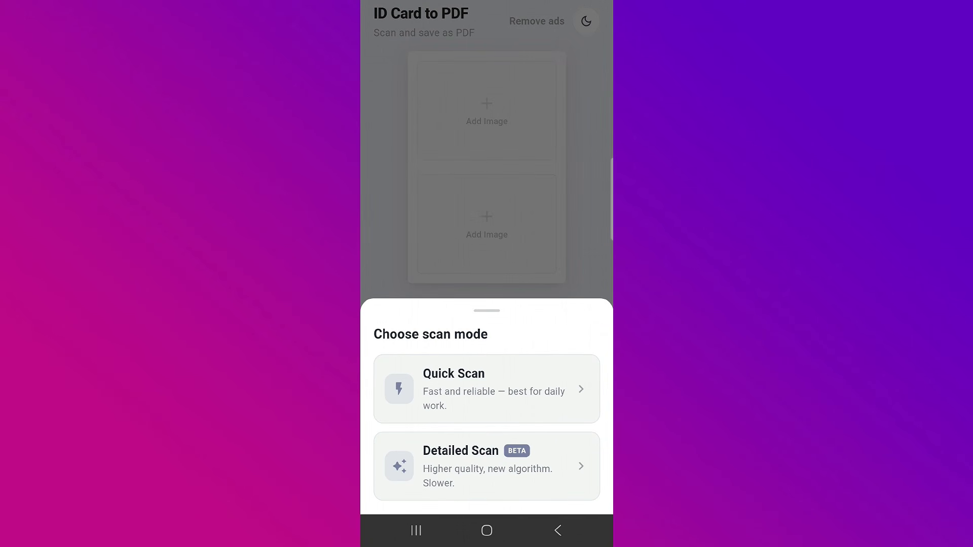
{"action": "left_click", "coordinate": [486, 389]}
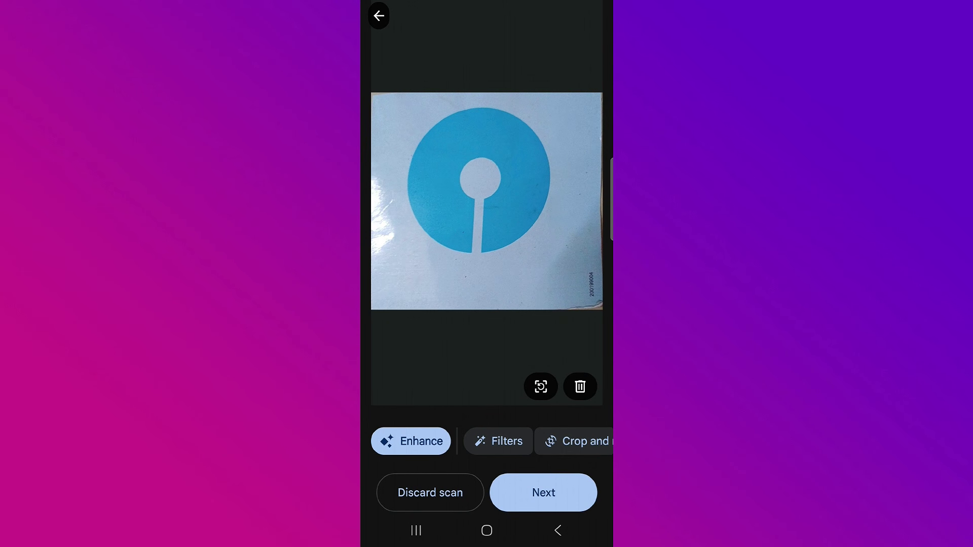
{"action": "left_click", "coordinate": [544, 492]}
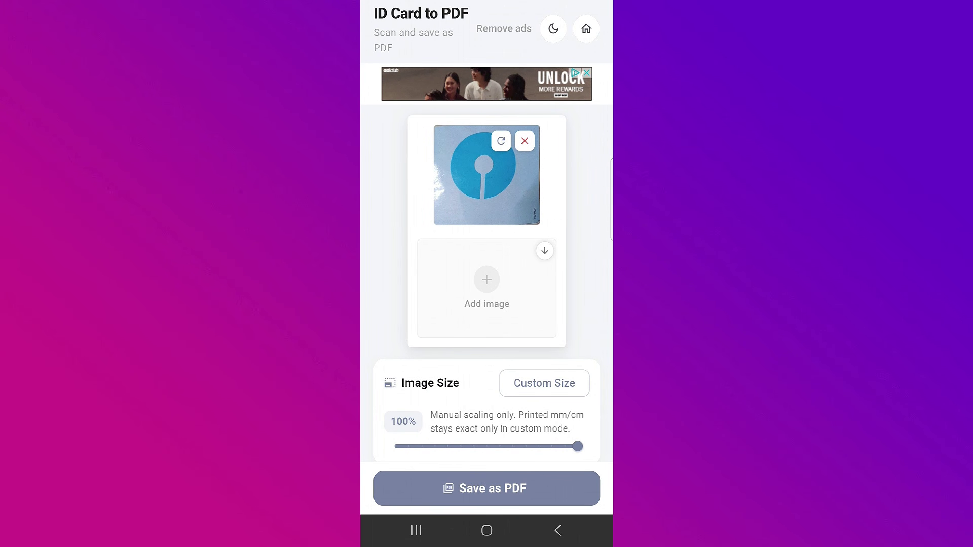
Add a Quick Scan of the passbook's photograph page as the second image
{"action": "left_click", "coordinate": [486, 280]}
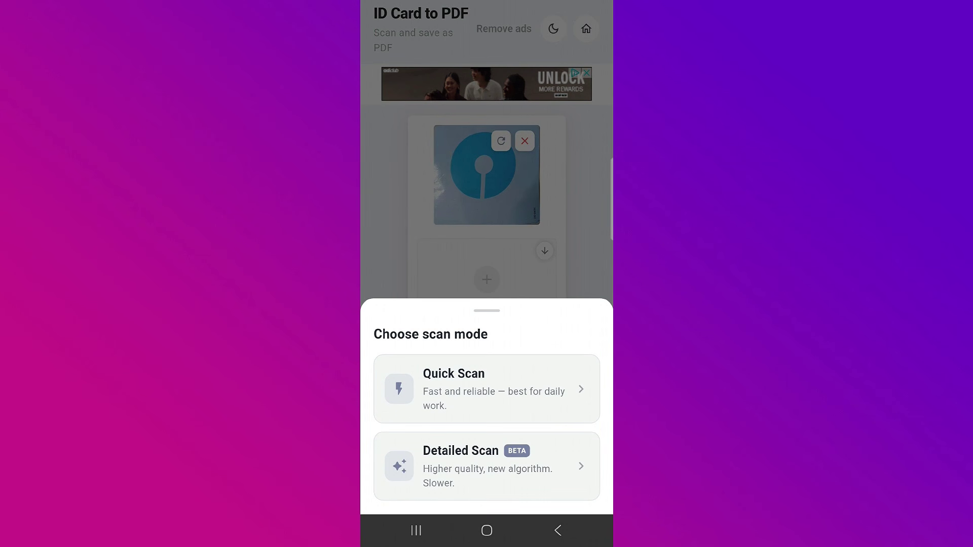
{"action": "left_click", "coordinate": [487, 389]}
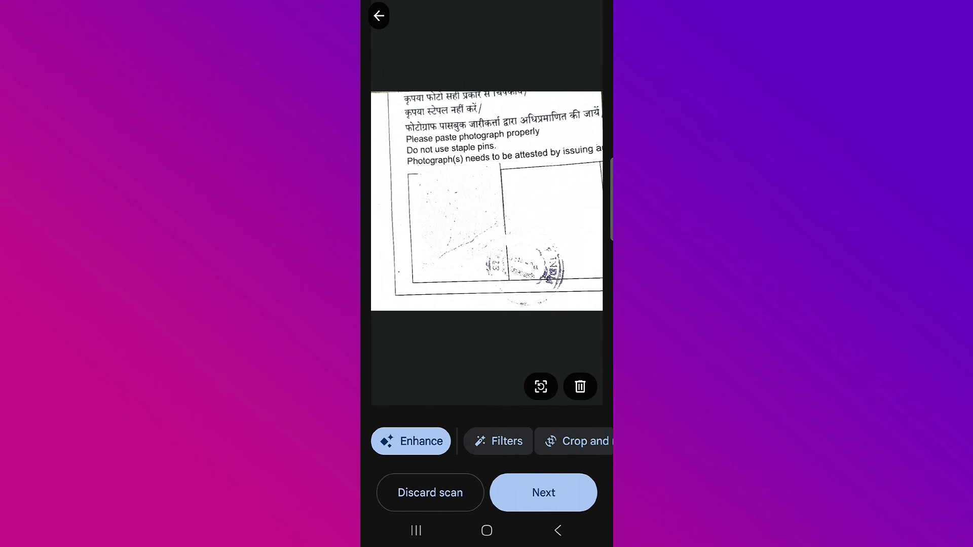
{"action": "left_click", "coordinate": [543, 493]}
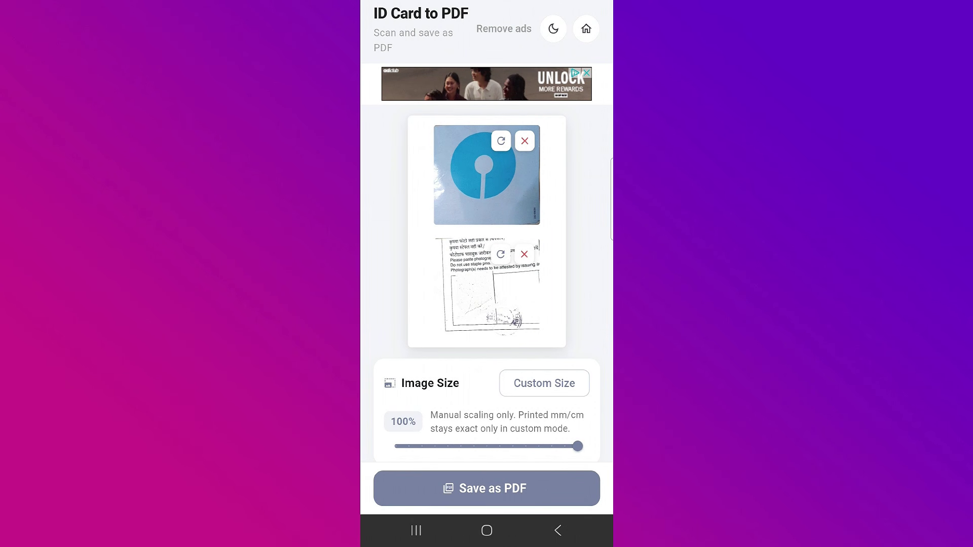
Set the image size to 70% and the image spacing to 37 pt, and save both scans as a PDF
{"action": "left_click_drag", "start_coordinate": [577, 446], "coordinate": [512, 448]}
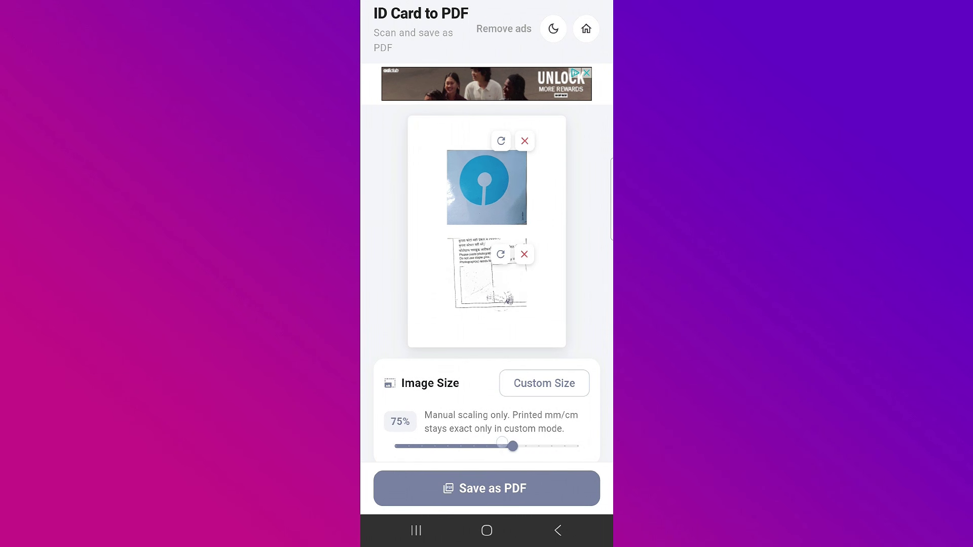
{"action": "left_click_drag", "start_coordinate": [576, 421], "coordinate": [591, 304]}
{"action": "left_click_drag", "start_coordinate": [469, 401], "coordinate": [509, 401]}
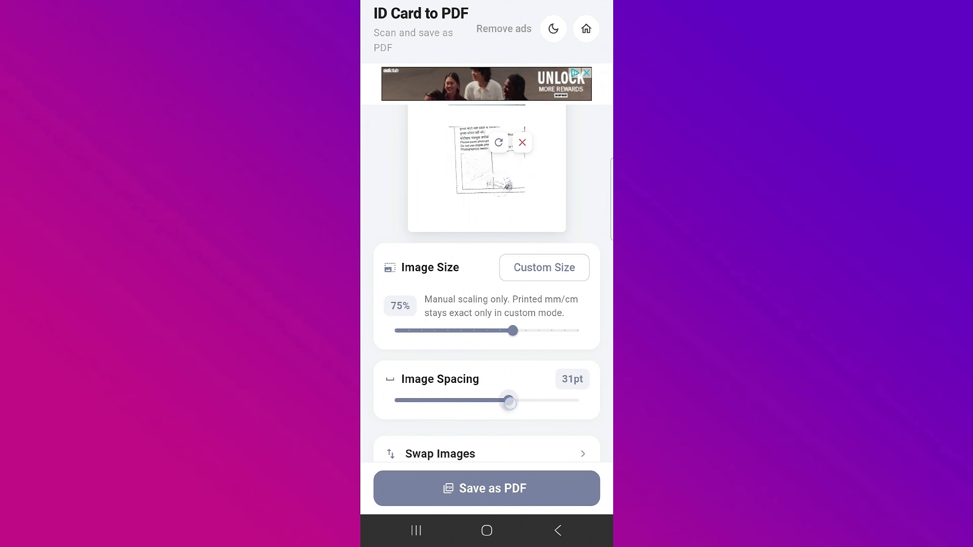
{"action": "left_click_drag", "start_coordinate": [573, 237], "coordinate": [586, 274]}
{"action": "left_click_drag", "start_coordinate": [509, 432], "coordinate": [530, 433]}
{"action": "left_click_drag", "start_coordinate": [549, 384], "coordinate": [499, 425]}
{"action": "left_click_drag", "start_coordinate": [560, 393], "coordinate": [562, 152]}
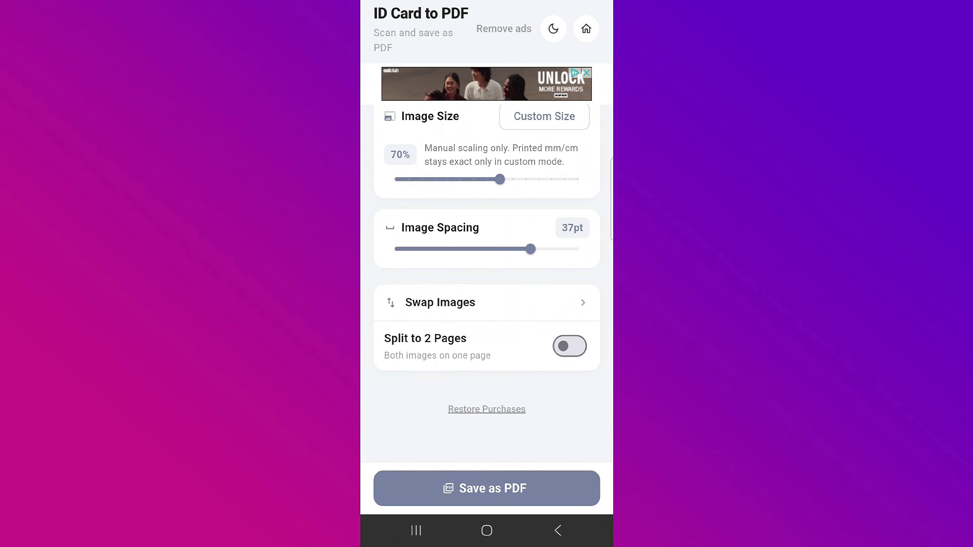
{"action": "left_click", "coordinate": [539, 490]}
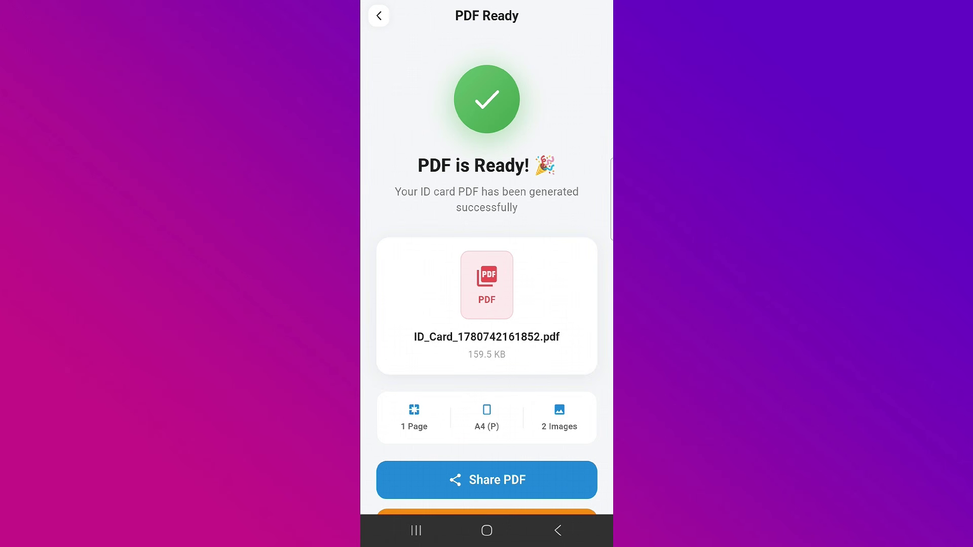
Return to the family data form in the browser and set the disability status to No
{"action": "scroll", "coordinate": [487, 304], "scroll_direction": "down", "scroll_amount": 2}
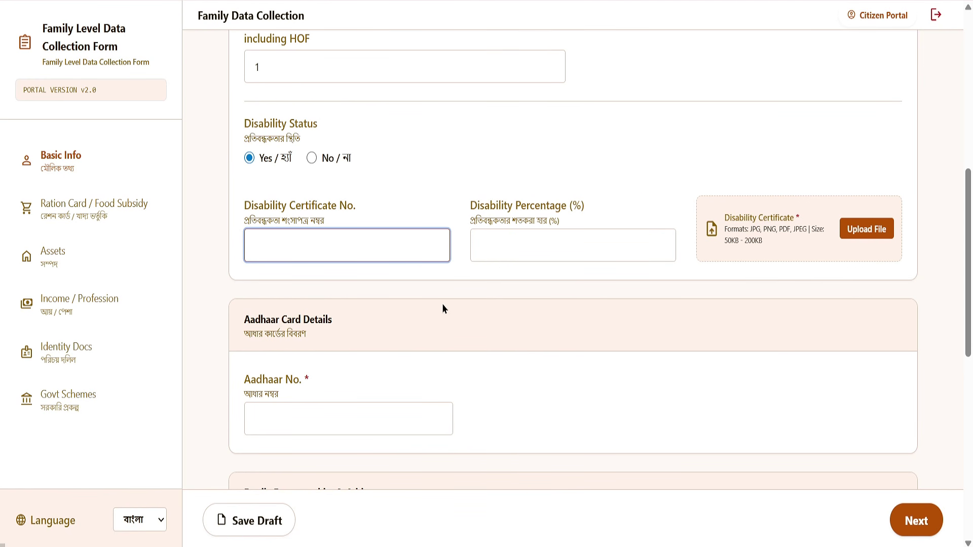
{"action": "left_click", "coordinate": [311, 158]}
{"action": "scroll", "coordinate": [402, 242], "scroll_direction": "down", "scroll_amount": 3}
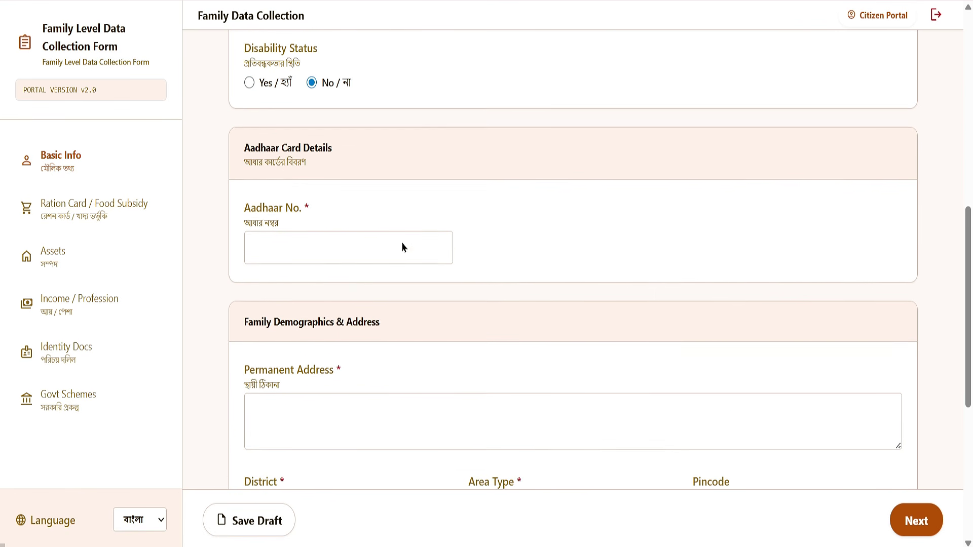
Enter the family head's Aadhaar number in the Aadhaar Card Details section and have it validated
{"action": "left_click", "coordinate": [307, 174]}
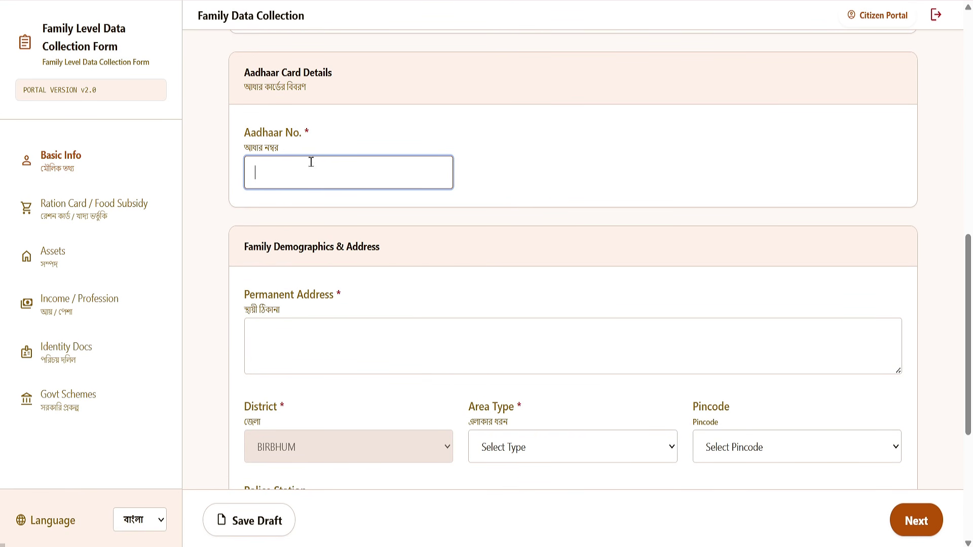
{"action": "type", "text": "888888888888"}
{"action": "double_click", "coordinate": [317, 178]}
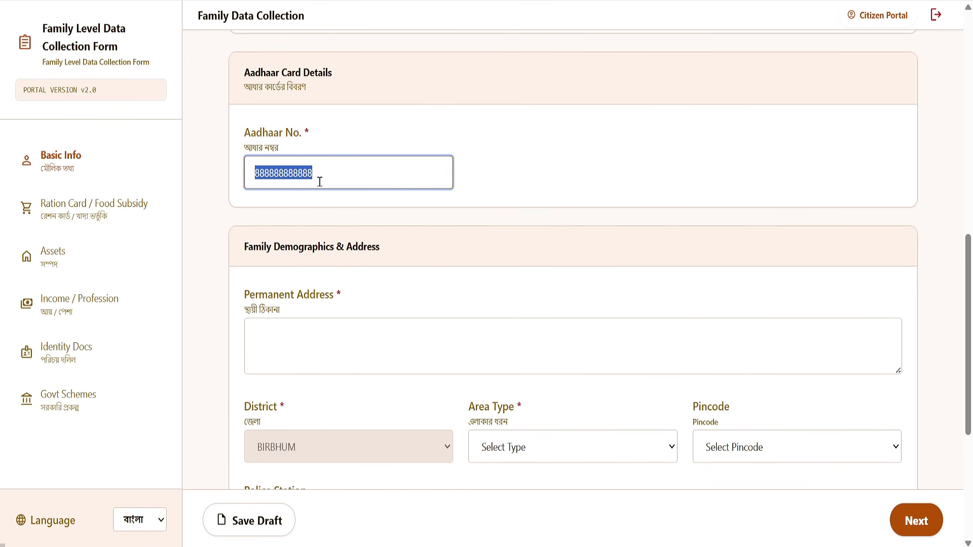
{"action": "left_click", "coordinate": [357, 207]}
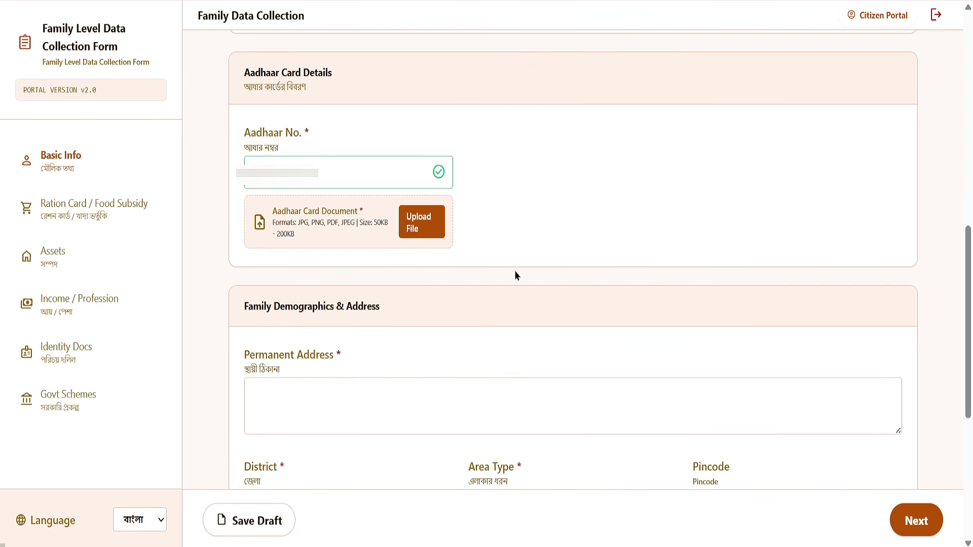
Highlight the Permanent Address label under Family Demographics & Address and place the cursor in its text field
{"action": "scroll", "coordinate": [515, 270], "scroll_direction": "down", "scroll_amount": 4}
{"action": "left_click_drag", "start_coordinate": [245, 133], "coordinate": [334, 137]}
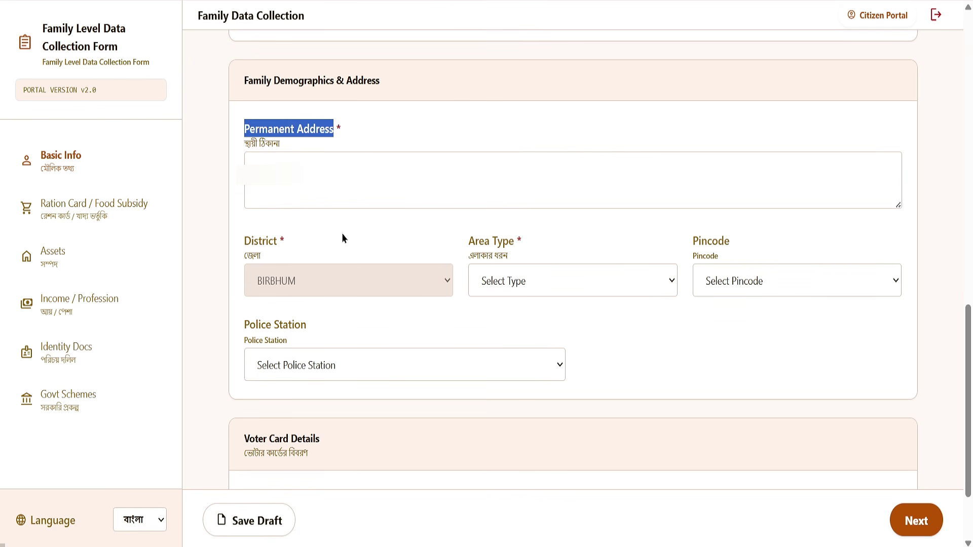
{"action": "left_click", "coordinate": [265, 162]}
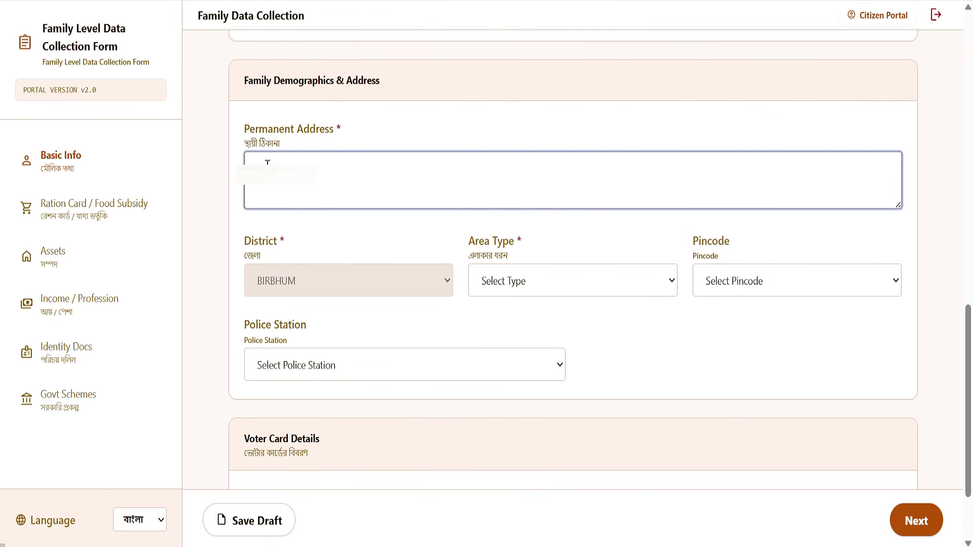
Set the area type to Rural and choose the address pincode in the Family Demographics & Address section
{"action": "scroll", "coordinate": [308, 198], "scroll_direction": "down", "scroll_amount": 1}
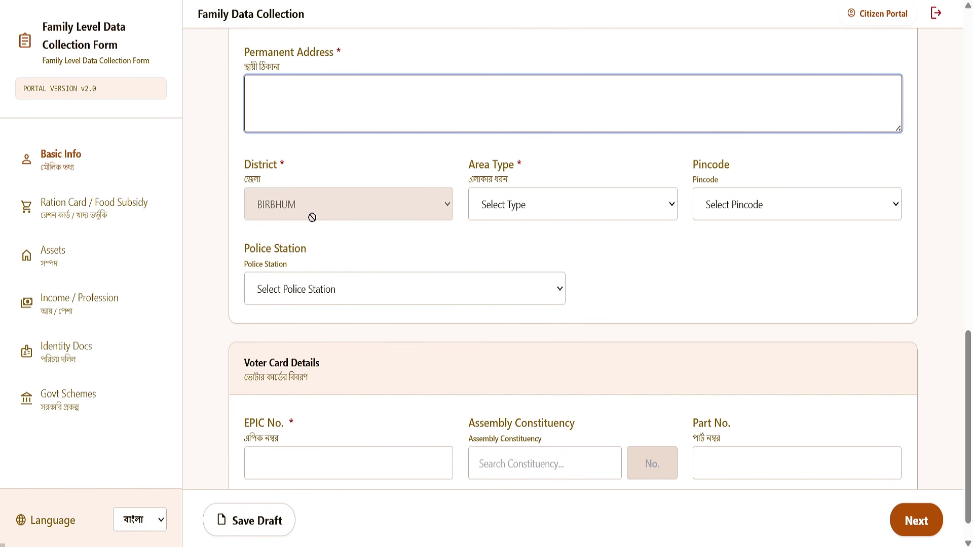
{"action": "left_click", "coordinate": [533, 210]}
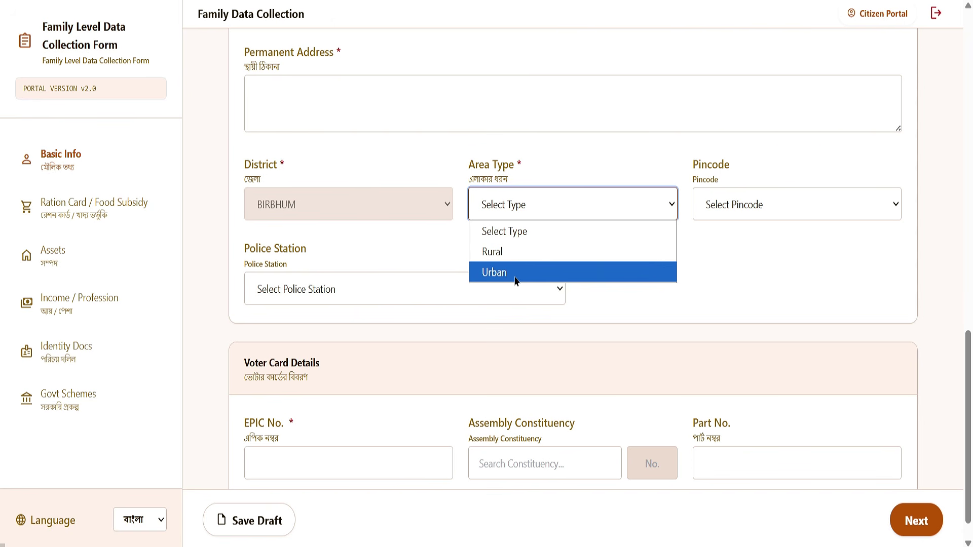
{"action": "left_click", "coordinate": [510, 253]}
{"action": "left_click", "coordinate": [750, 208]}
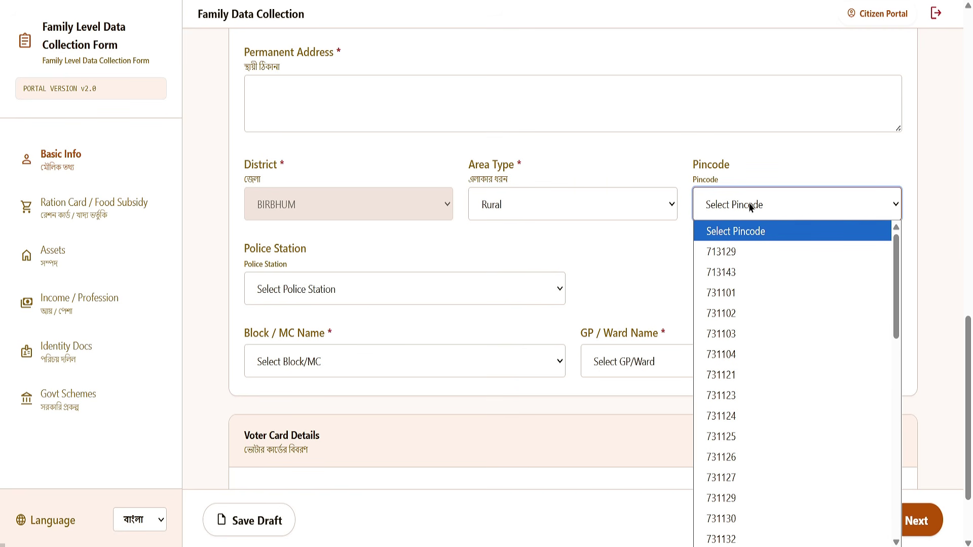
{"action": "left_click", "coordinate": [748, 314]}
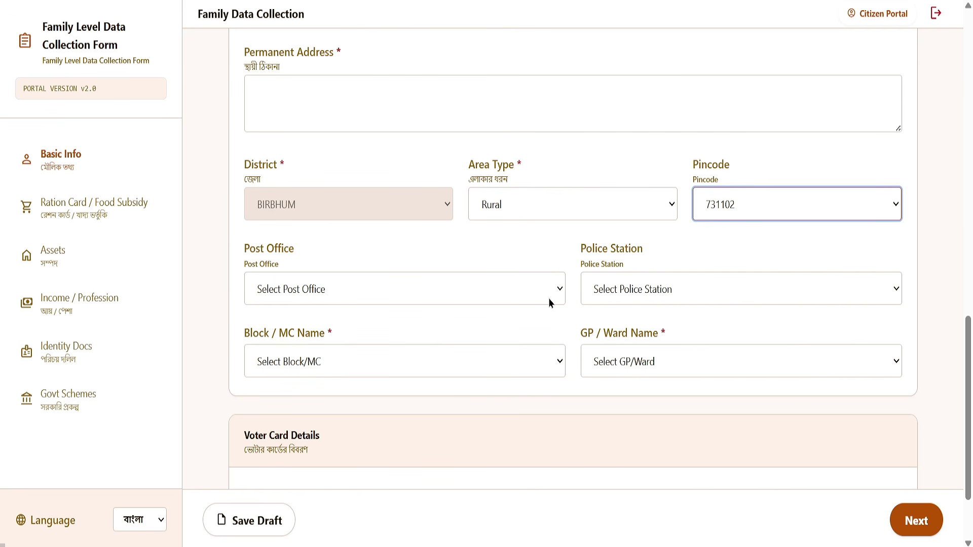
Set the post office to Changuria BO and the police station to Rampur PS
{"action": "left_click", "coordinate": [329, 293]}
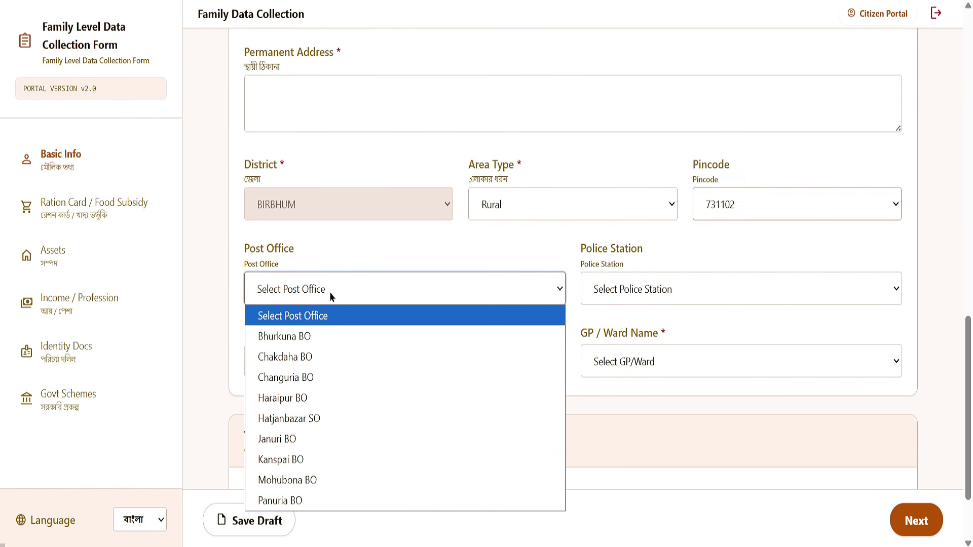
{"action": "left_click", "coordinate": [309, 388]}
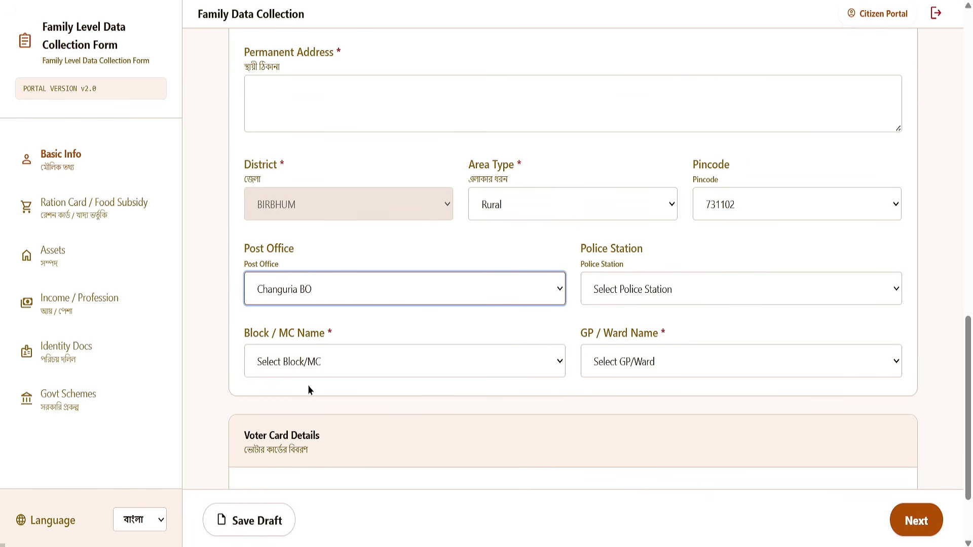
{"action": "left_click", "coordinate": [623, 299]}
{"action": "scroll", "coordinate": [657, 180], "scroll_direction": "down", "scroll_amount": 4}
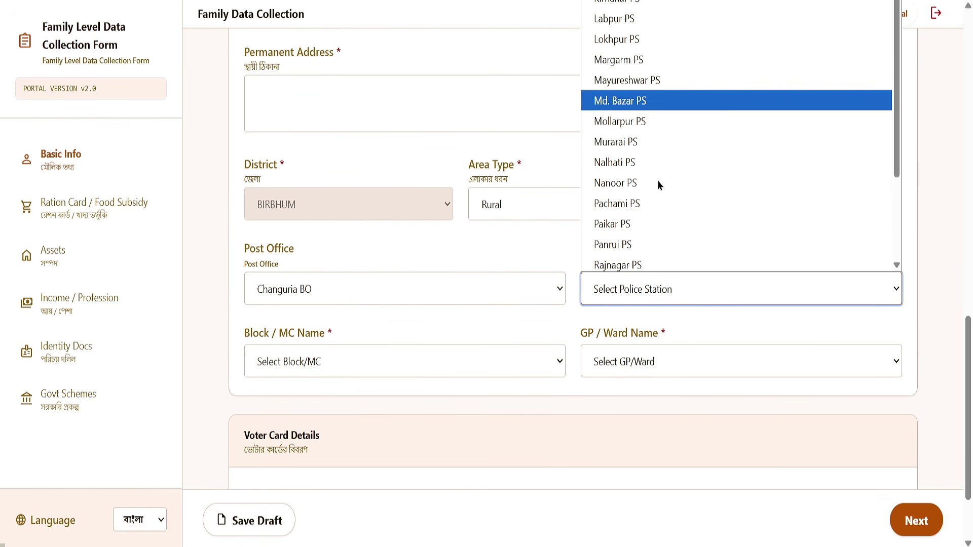
{"action": "left_click", "coordinate": [658, 183]}
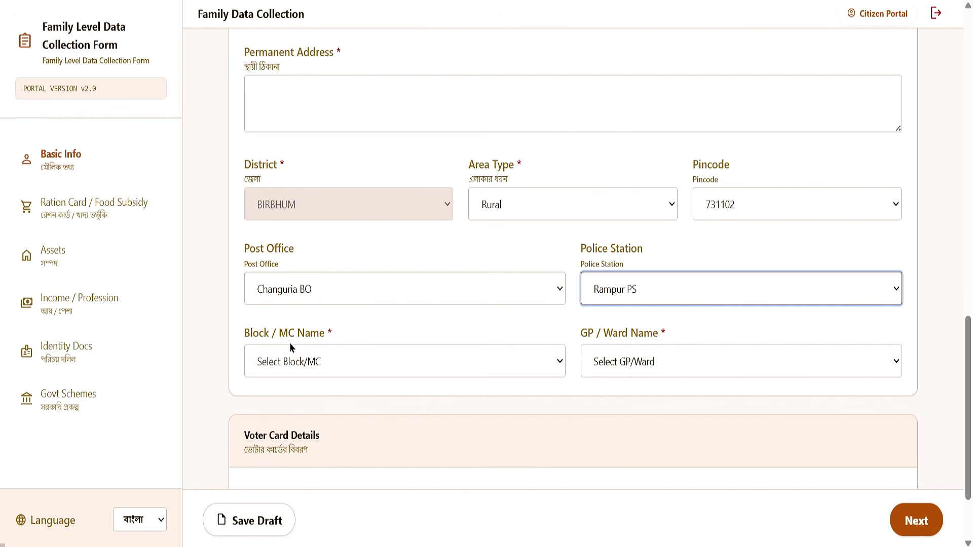
Set the Block / MC Name to KHOYRASOL and the GP / Ward Name to NAKRAKONDA
{"action": "left_click", "coordinate": [316, 361]}
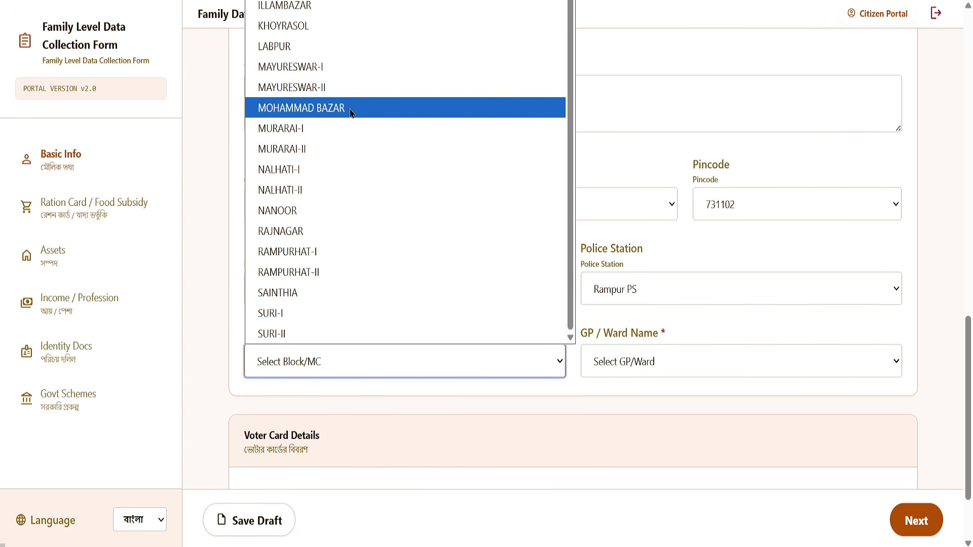
{"action": "left_click", "coordinate": [354, 27]}
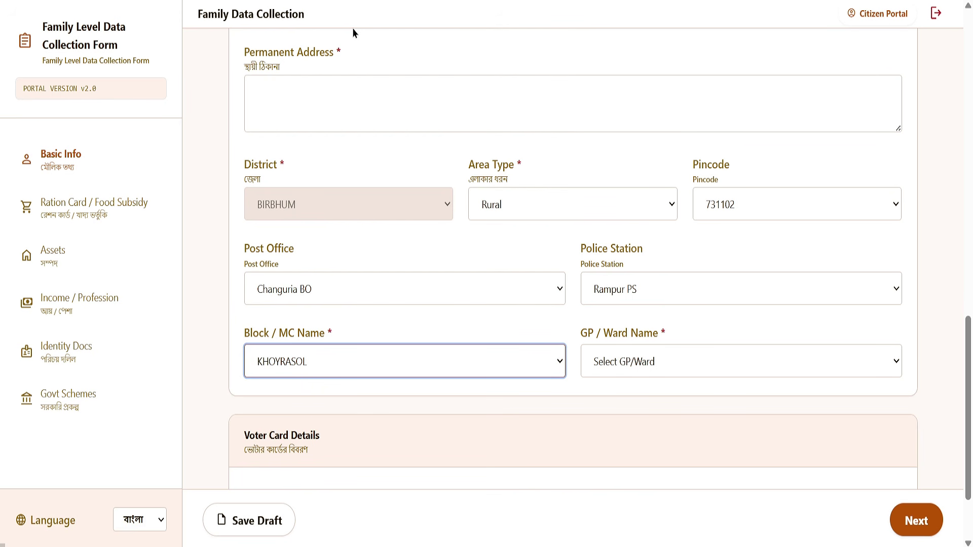
{"action": "left_click", "coordinate": [634, 364]}
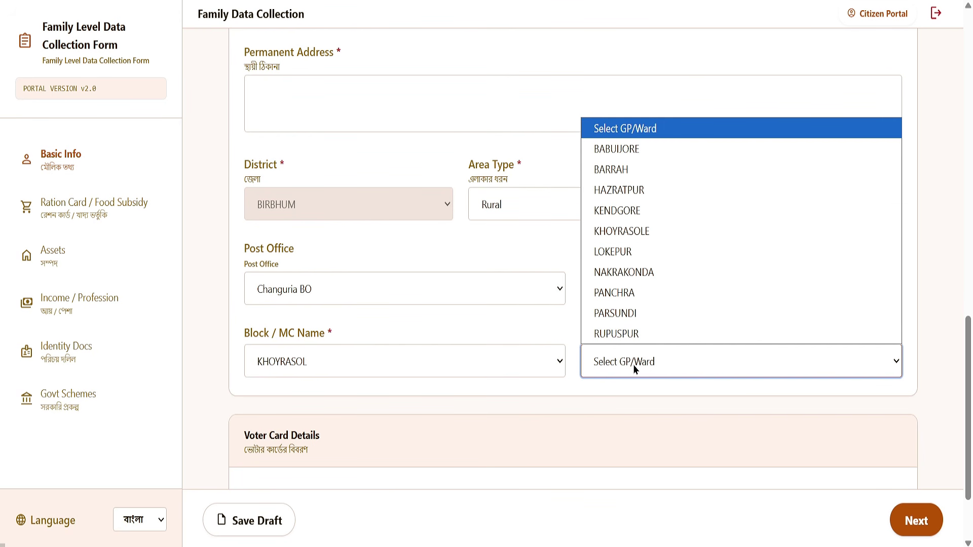
{"action": "left_click", "coordinate": [649, 273]}
{"action": "scroll", "coordinate": [494, 317], "scroll_direction": "down", "scroll_amount": 2}
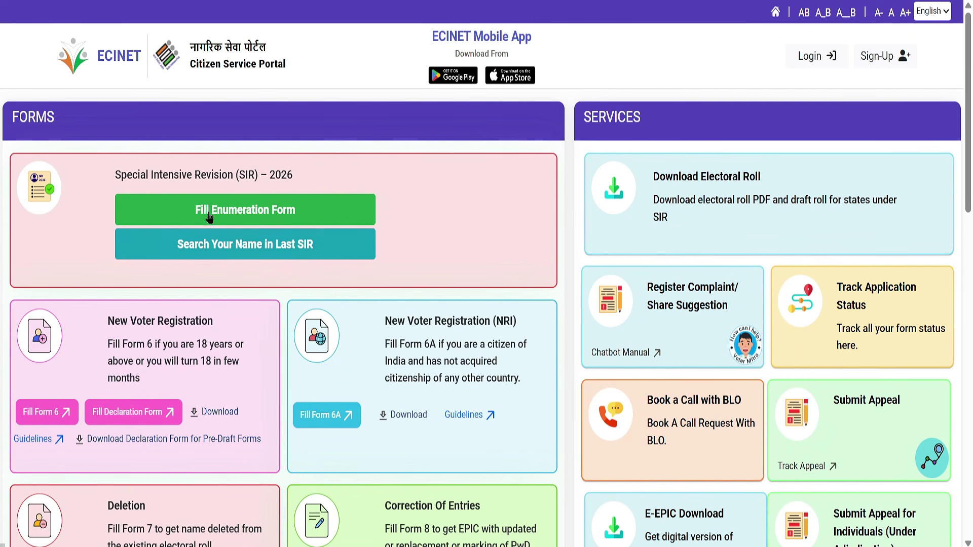
On the ECINET portal, search the voter list by EPIC number for West Bengal and examine the result's Assembly Constituency and Part columns
{"action": "scroll", "coordinate": [629, 225], "scroll_direction": "down", "scroll_amount": 5}
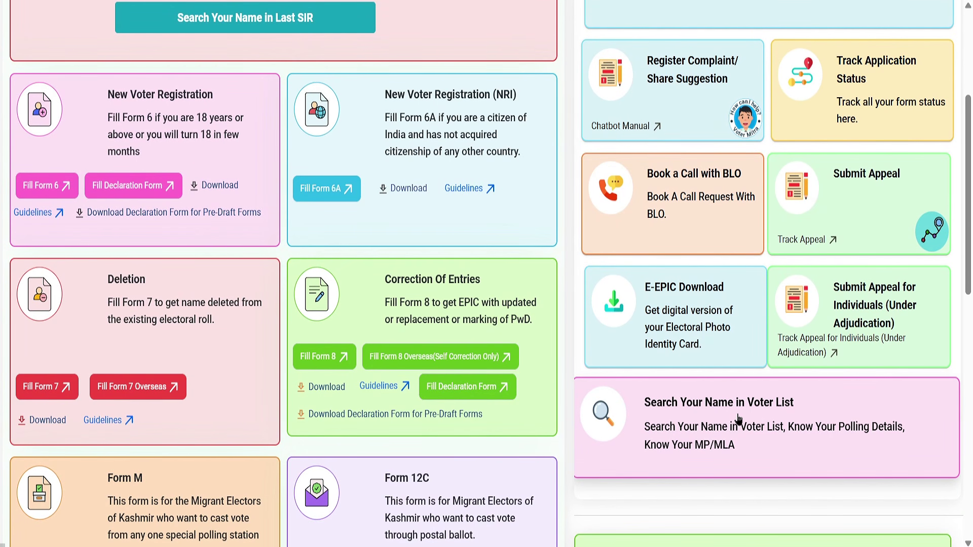
{"action": "left_click", "coordinate": [719, 398]}
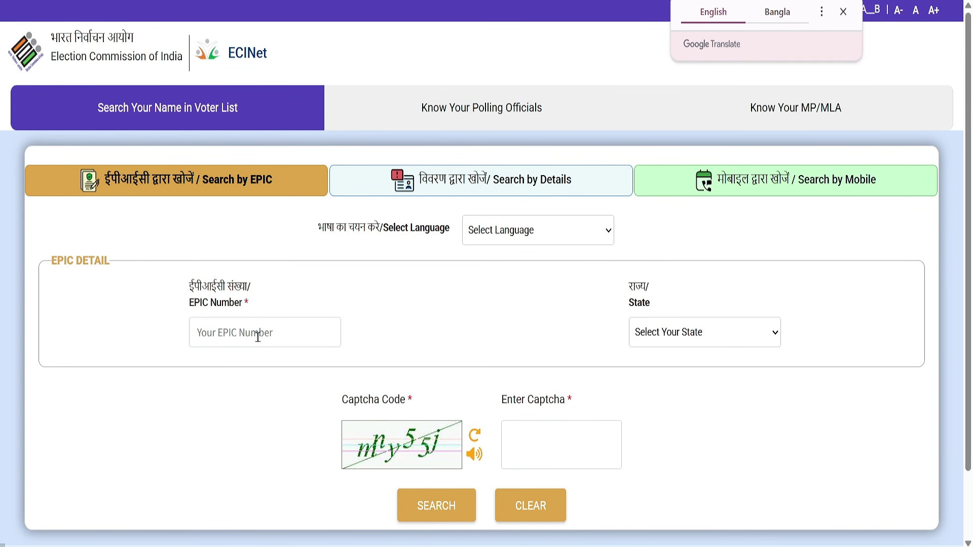
{"action": "left_click", "coordinate": [758, 346]}
{"action": "left_click", "coordinate": [732, 334]}
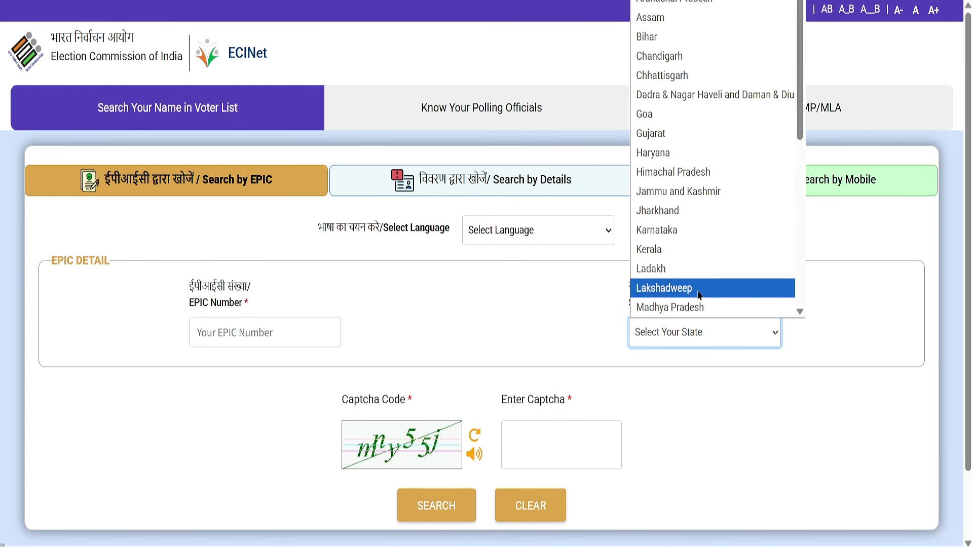
{"action": "scroll", "coordinate": [682, 299], "scroll_direction": "down", "scroll_amount": 5}
{"action": "left_click", "coordinate": [683, 307]}
{"action": "scroll", "coordinate": [683, 308], "scroll_direction": "down", "scroll_amount": 2}
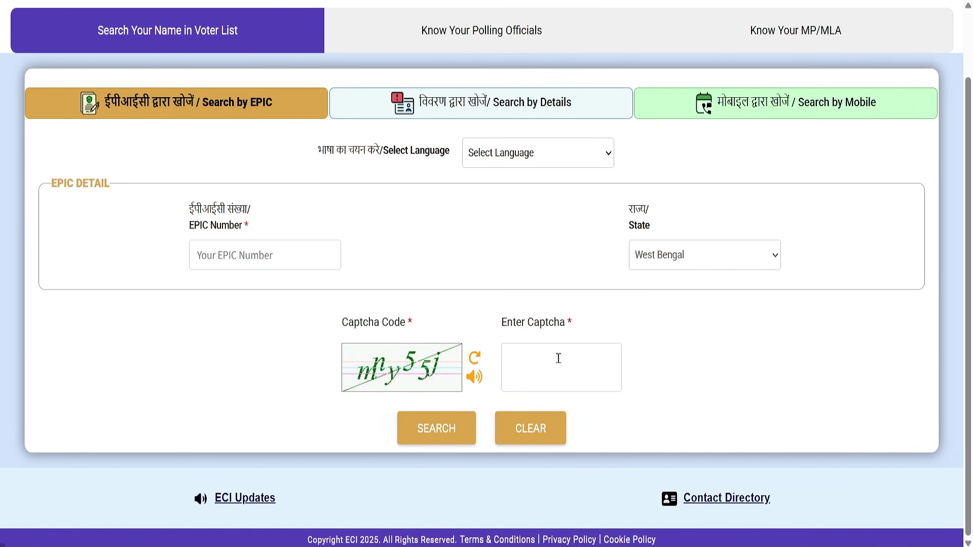
{"action": "left_click", "coordinate": [472, 435]}
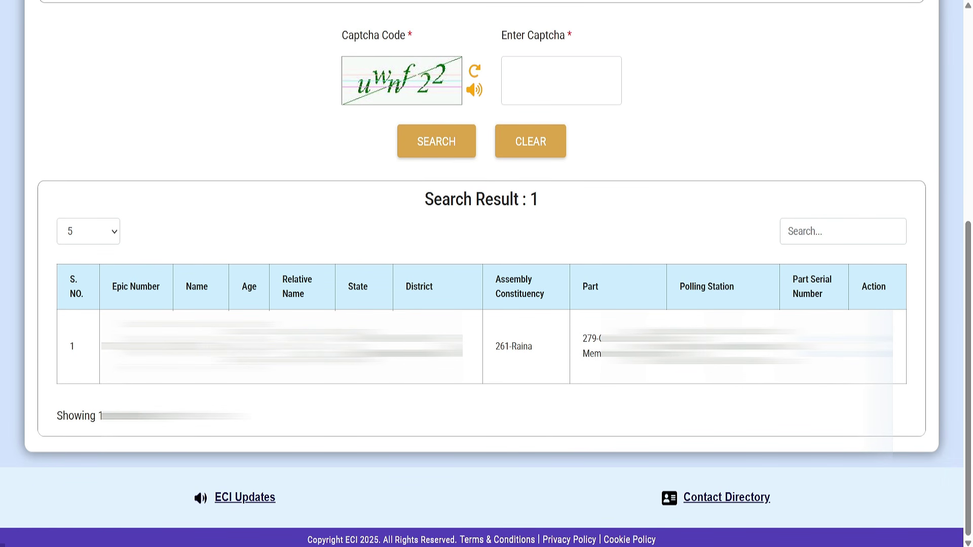
{"action": "left_click_drag", "start_coordinate": [501, 279], "coordinate": [600, 290]}
Switch to the Swasthya Sathi search results, open the Card Verification page on the Swasthya Sathi site, and place the cursor in the URN field
{"action": "key", "text": "ctrl+Tab"}
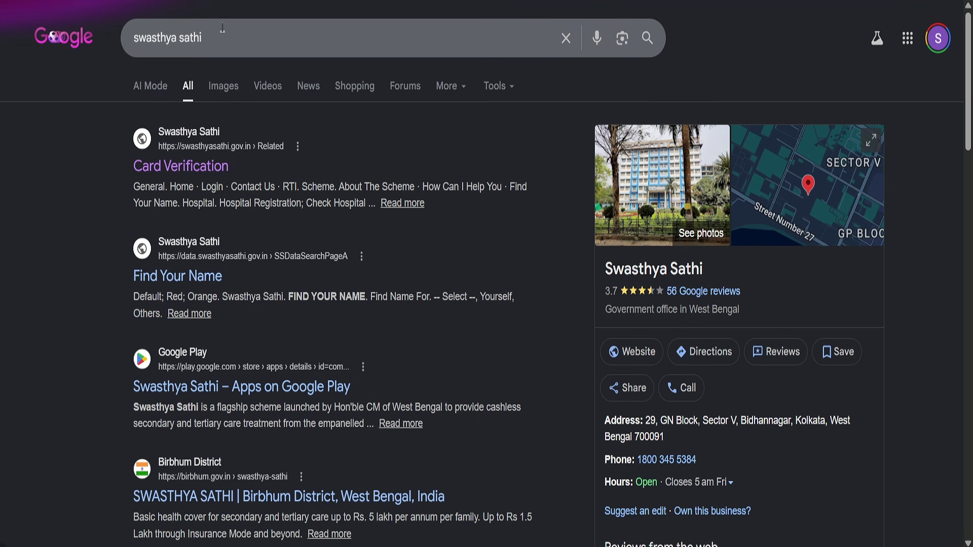
{"action": "left_click", "coordinate": [174, 176]}
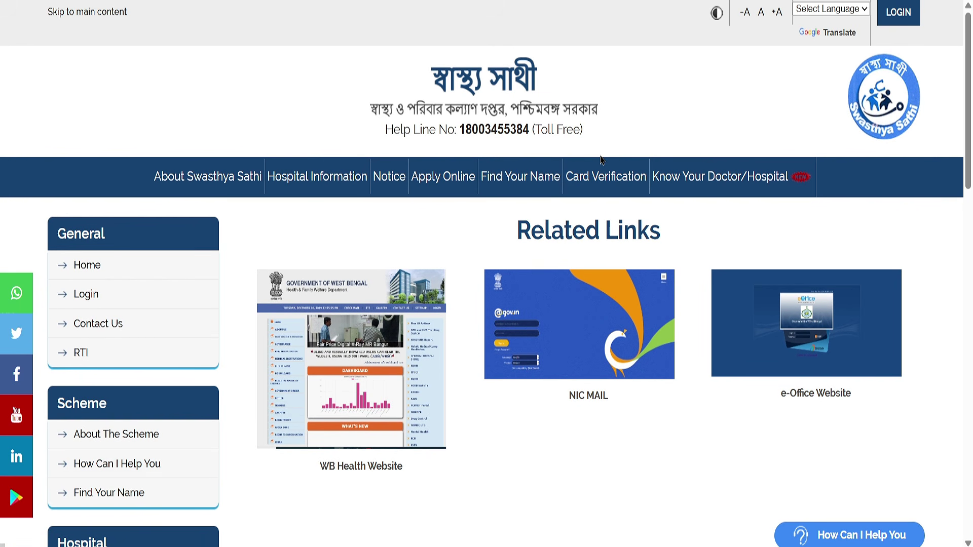
{"action": "left_click", "coordinate": [603, 169]}
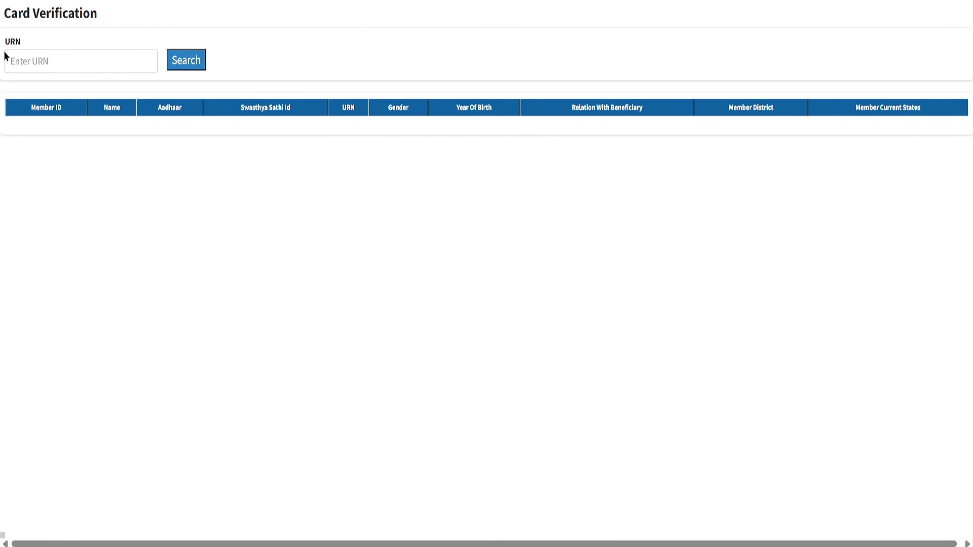
{"action": "left_click_drag", "start_coordinate": [10, 41], "coordinate": [25, 47]}
{"action": "left_click", "coordinate": [42, 62]}
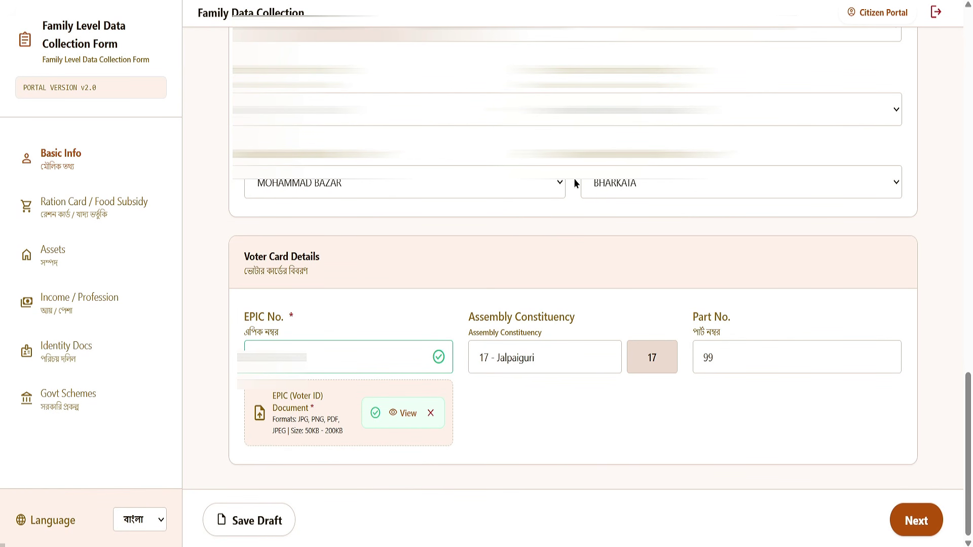
Save the completed Basic Info section of the family data form as a draft and continue to Ration Card / Food Subsidy
{"action": "left_click", "coordinate": [260, 527]}
{"action": "left_click", "coordinate": [920, 522]}
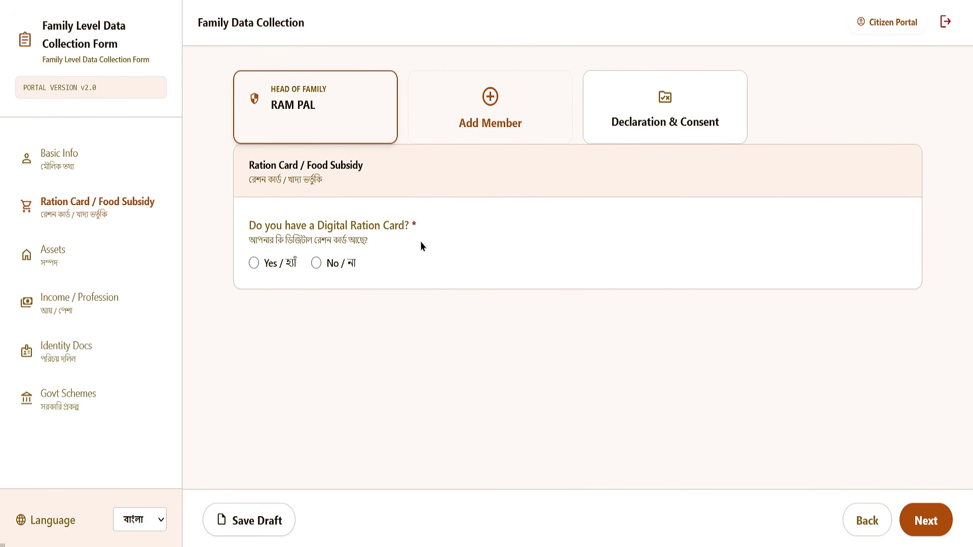
Answer Yes to having a Digital Ration Card, set its type to PHH, and activate the ration card number field
{"action": "left_click", "coordinate": [254, 263]}
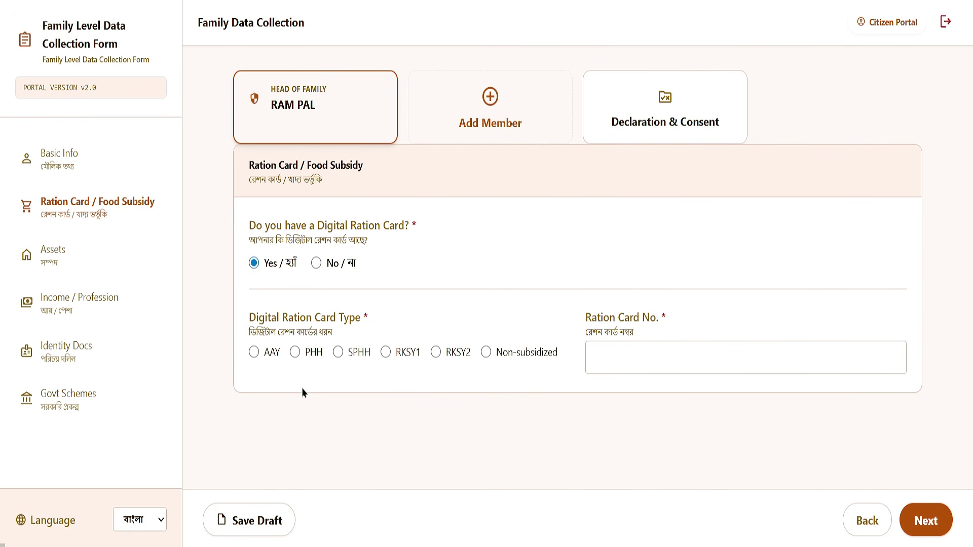
{"action": "left_click", "coordinate": [294, 354]}
{"action": "left_click", "coordinate": [646, 365]}
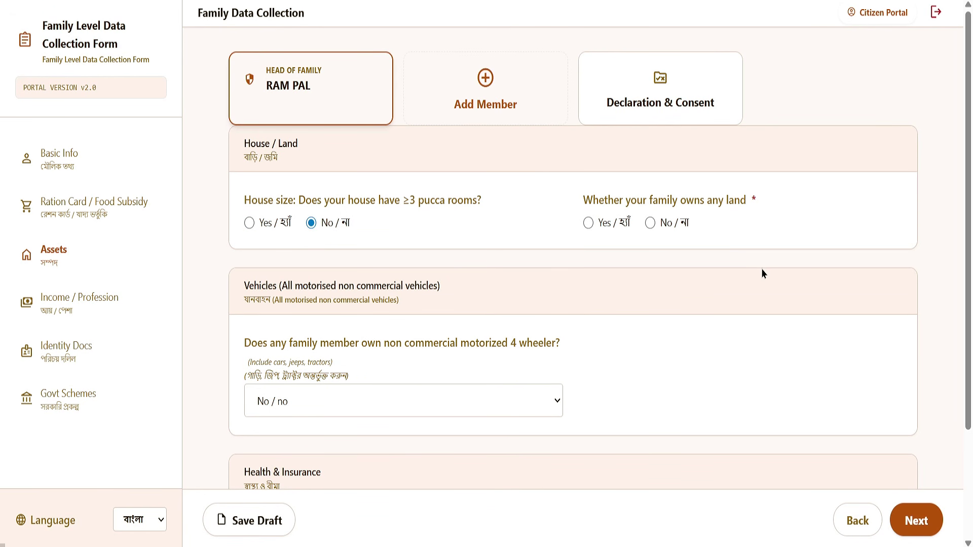
In Assets, answer Yes to whether the family owns any land and highlight the Bengali note on landholding records
{"action": "left_click_drag", "start_coordinate": [744, 204], "coordinate": [574, 202]}
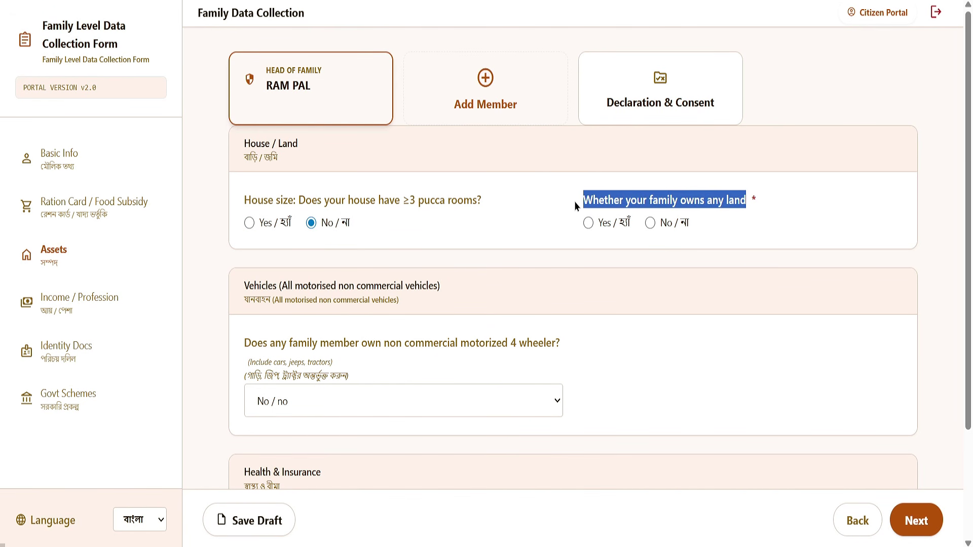
{"action": "left_click", "coordinate": [766, 247]}
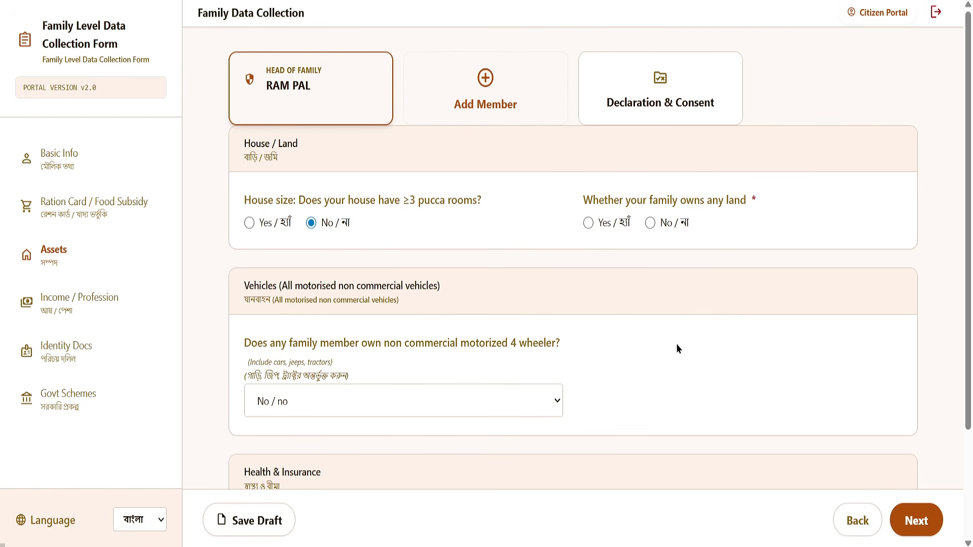
{"action": "left_click", "coordinate": [589, 223]}
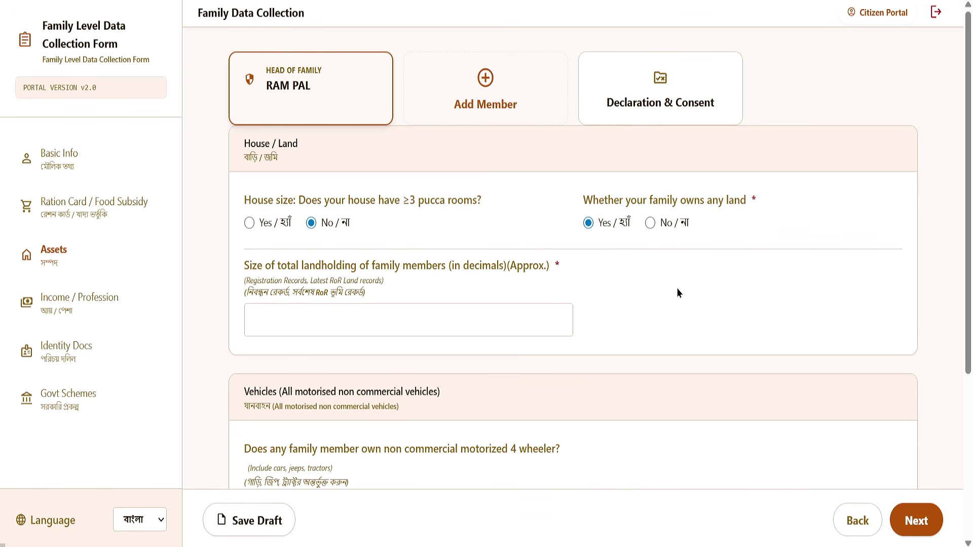
{"action": "left_click", "coordinate": [653, 228]}
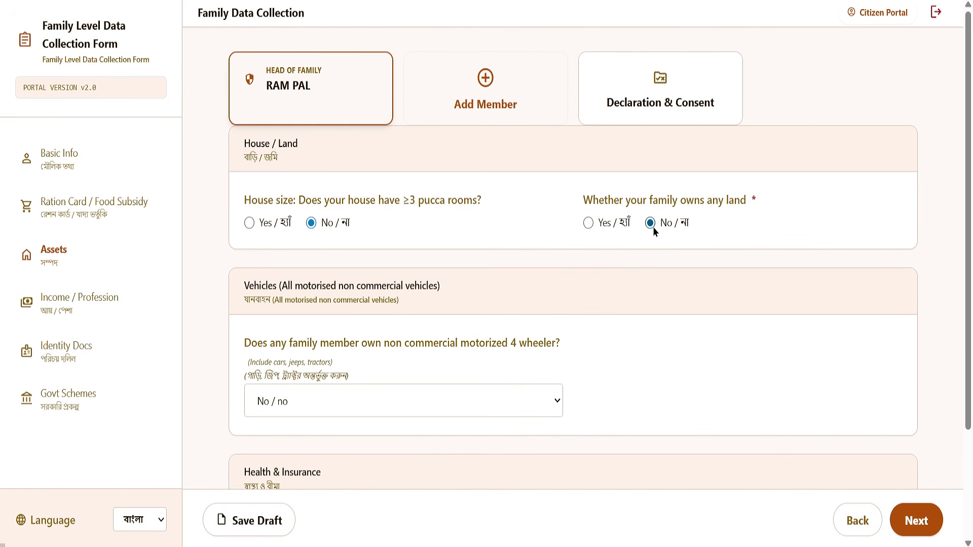
{"action": "left_click", "coordinate": [591, 226]}
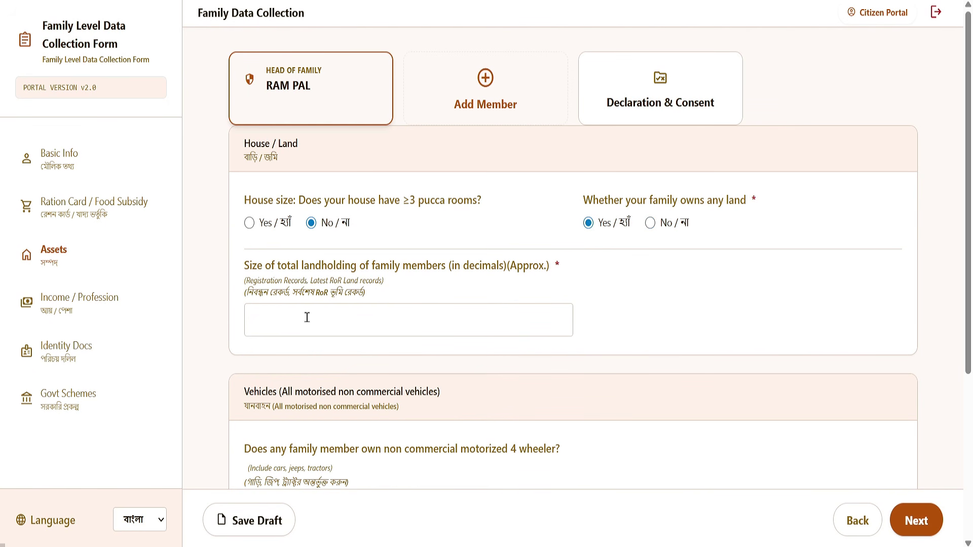
{"action": "left_click_drag", "start_coordinate": [245, 294], "coordinate": [366, 290]}
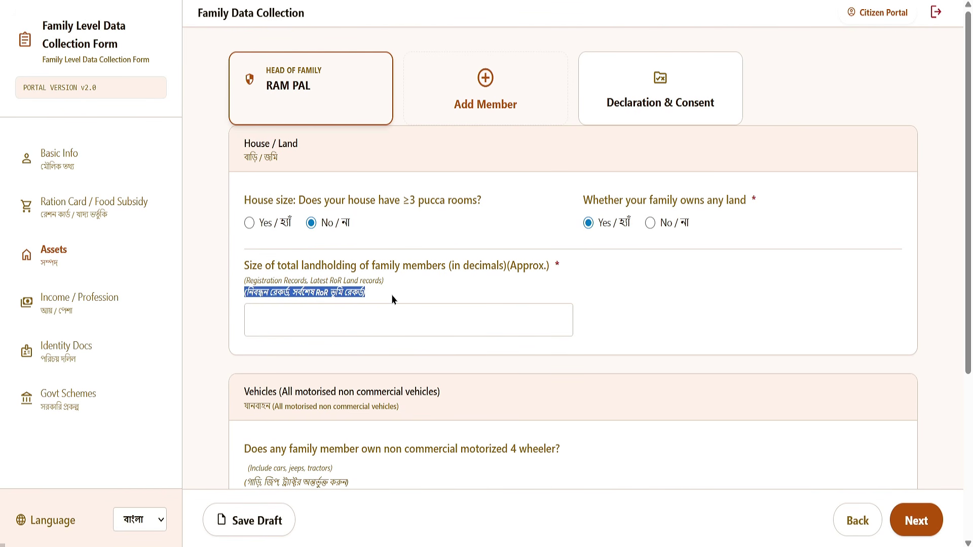
Change the answer on whether the family owns any land to No
{"action": "left_click", "coordinate": [333, 324]}
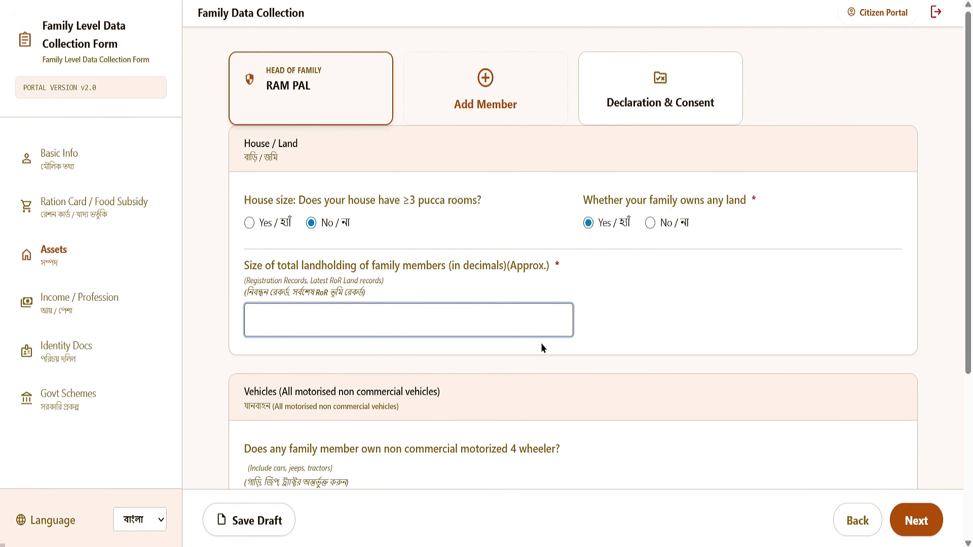
{"action": "left_click", "coordinate": [650, 223]}
Try Yes for non-commercial four-wheeler ownership with 2 vehicles, and restore the answer to No
{"action": "scroll", "coordinate": [650, 223], "scroll_direction": "down", "scroll_amount": 3}
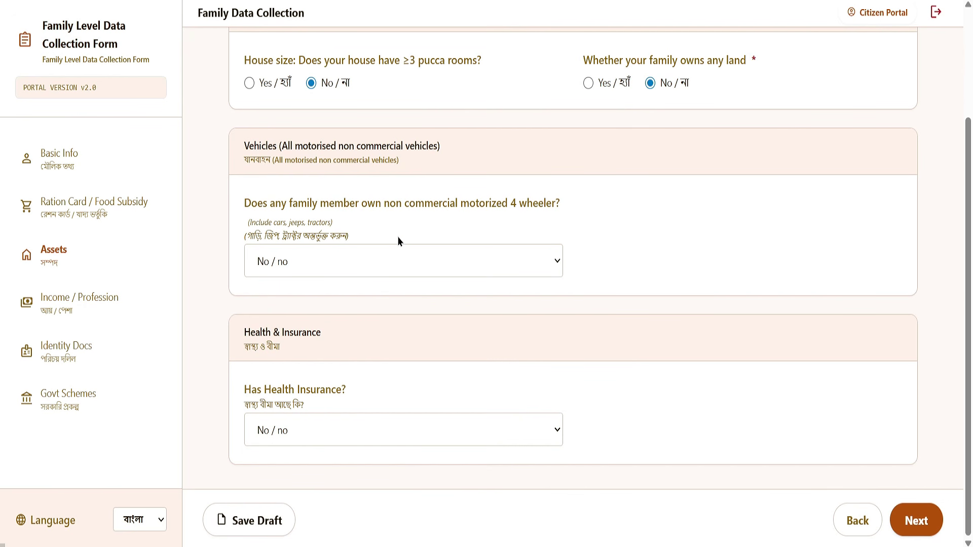
{"action": "left_click", "coordinate": [332, 270]}
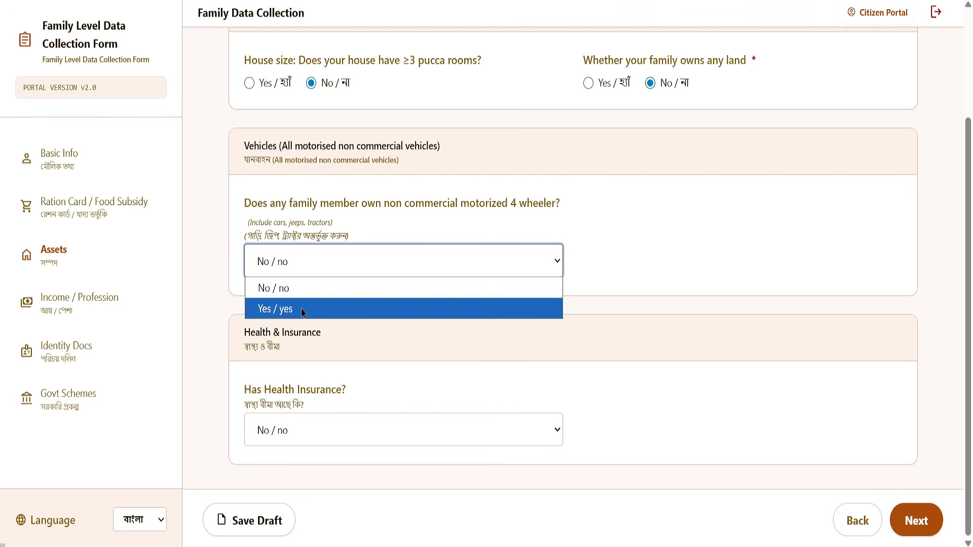
{"action": "left_click", "coordinate": [303, 310]}
{"action": "left_click", "coordinate": [638, 236]}
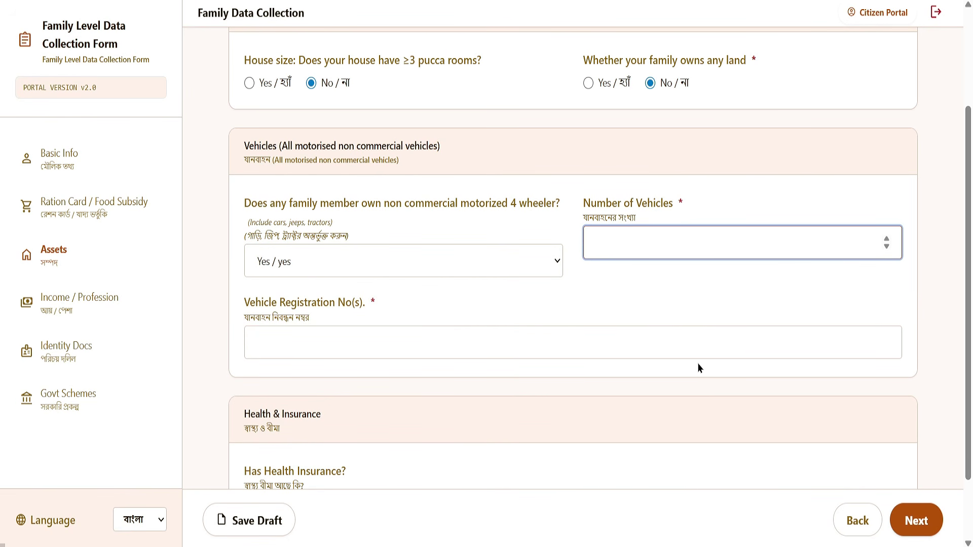
{"action": "type", "text": "2"}
{"action": "left_click", "coordinate": [267, 350]}
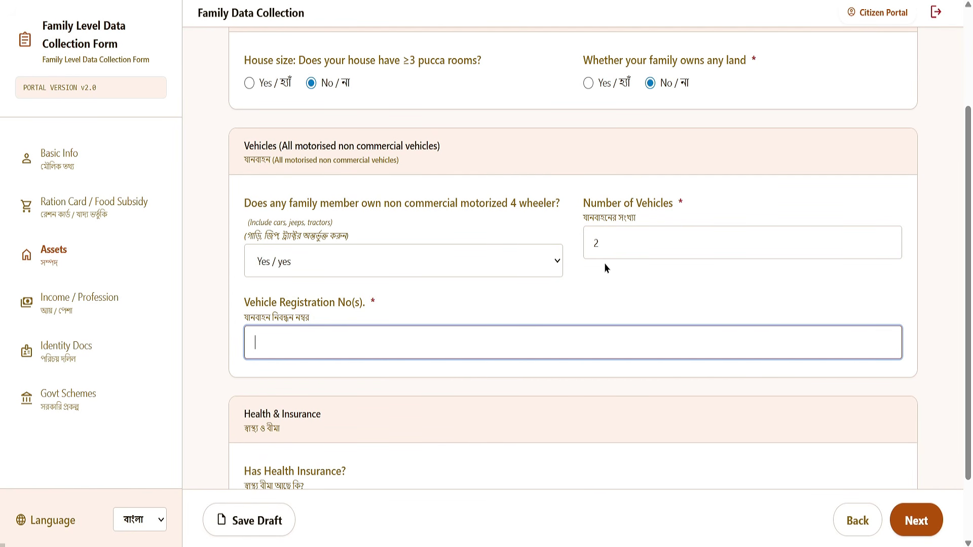
{"action": "left_click", "coordinate": [460, 262]}
{"action": "left_click", "coordinate": [405, 285]}
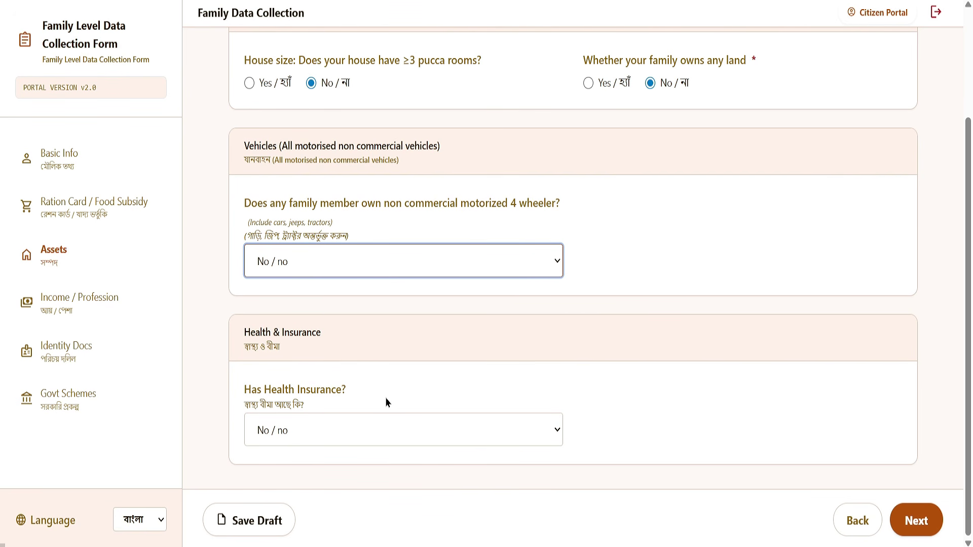
Answer Yes to having health insurance, choose Government type with the Swasthya Sathi scheme, and activate the URN number field
{"action": "left_click", "coordinate": [312, 433]}
{"action": "left_click", "coordinate": [293, 472]}
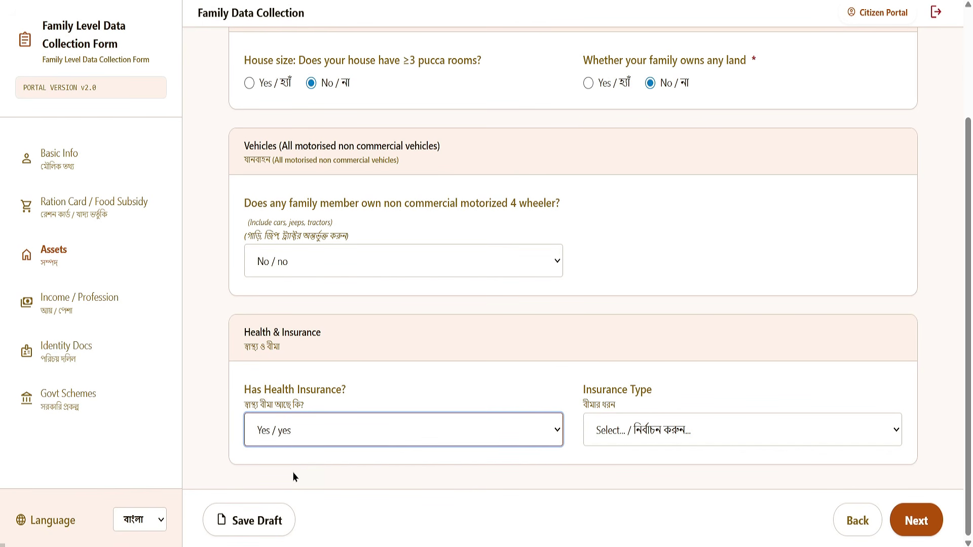
{"action": "left_click", "coordinate": [640, 435]}
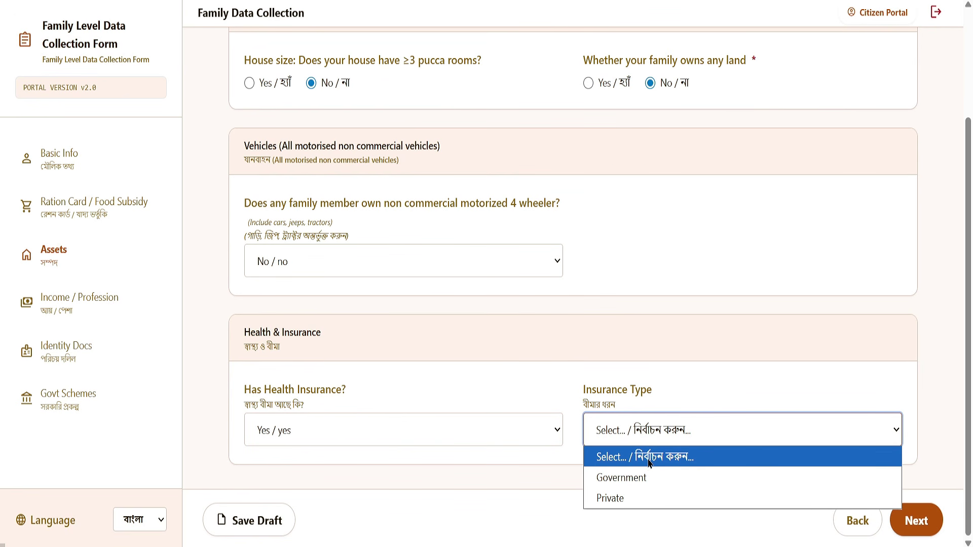
{"action": "left_click", "coordinate": [637, 481]}
{"action": "scroll", "coordinate": [497, 428], "scroll_direction": "down", "scroll_amount": 2}
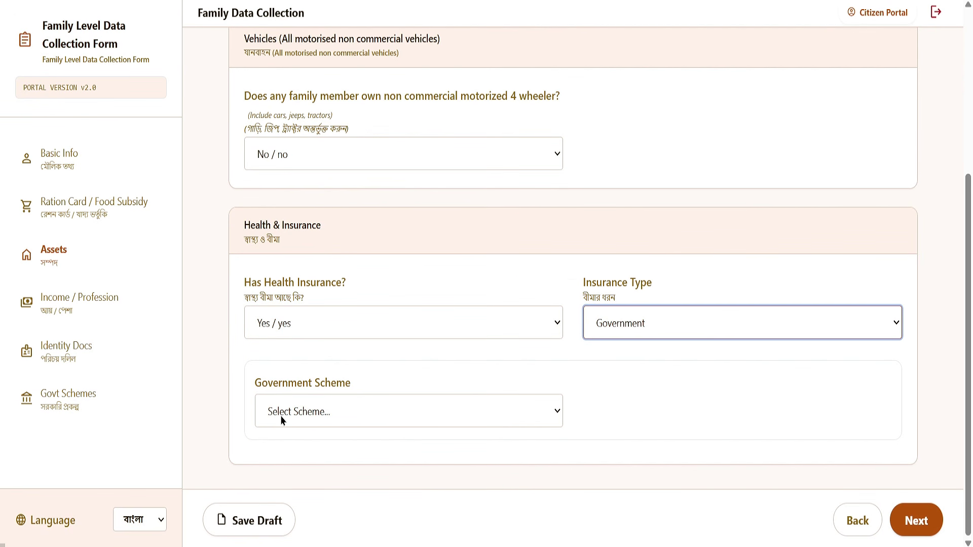
{"action": "left_click", "coordinate": [289, 412]}
{"action": "left_click", "coordinate": [296, 467]}
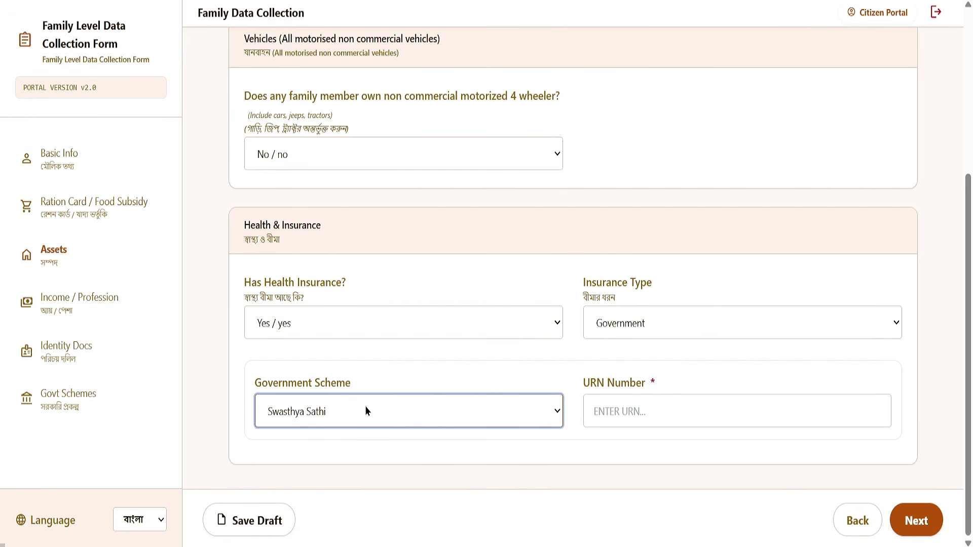
{"action": "left_click", "coordinate": [597, 412]}
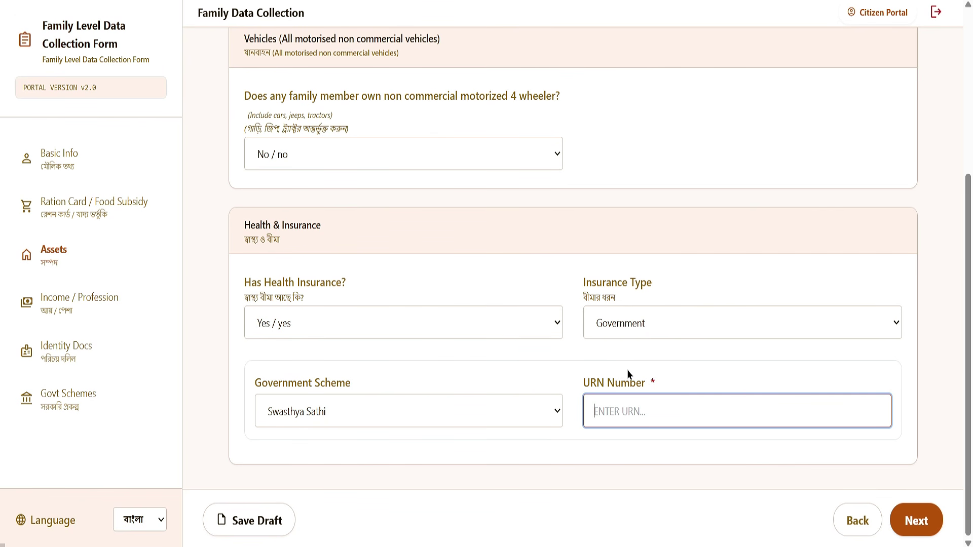
Try Private as the insurance type, return it to Government with Swasthya Sathi, and activate the URN number field
{"action": "left_click", "coordinate": [645, 325]}
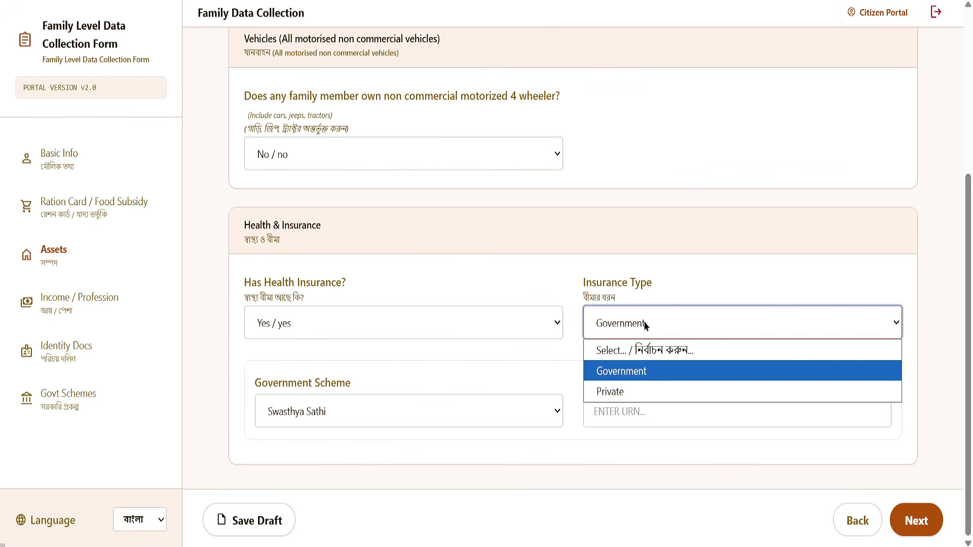
{"action": "left_click", "coordinate": [617, 399]}
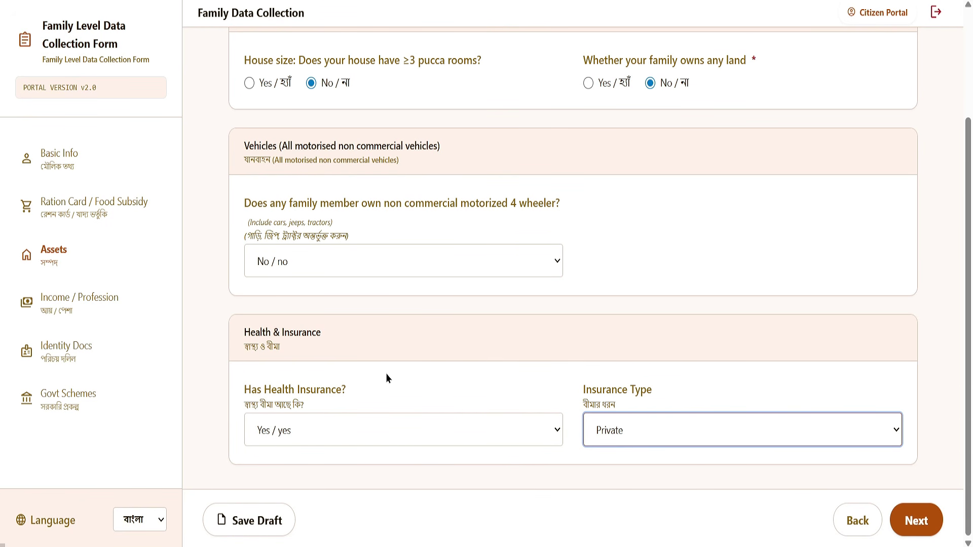
{"action": "key", "text": "g"}
{"action": "key", "text": "Tab"}
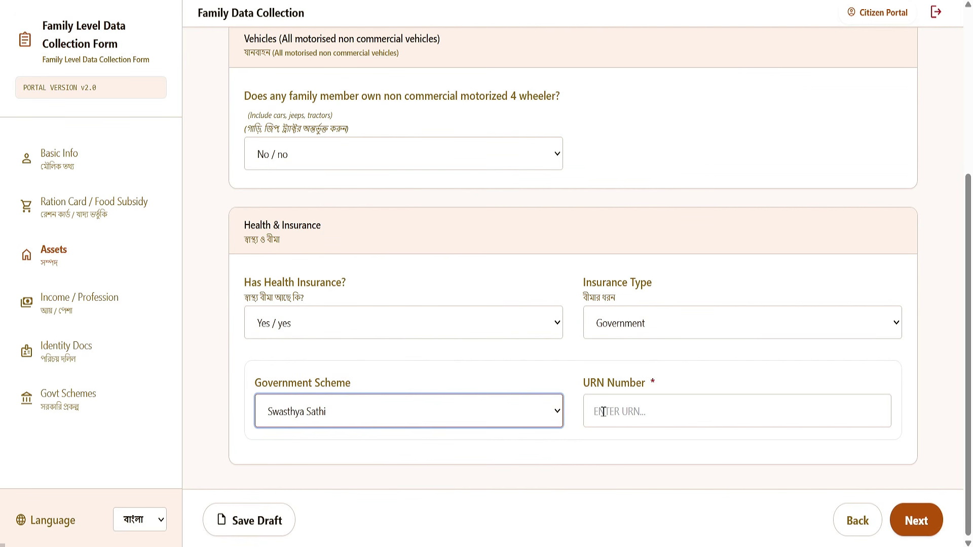
{"action": "key", "text": "Tab"}
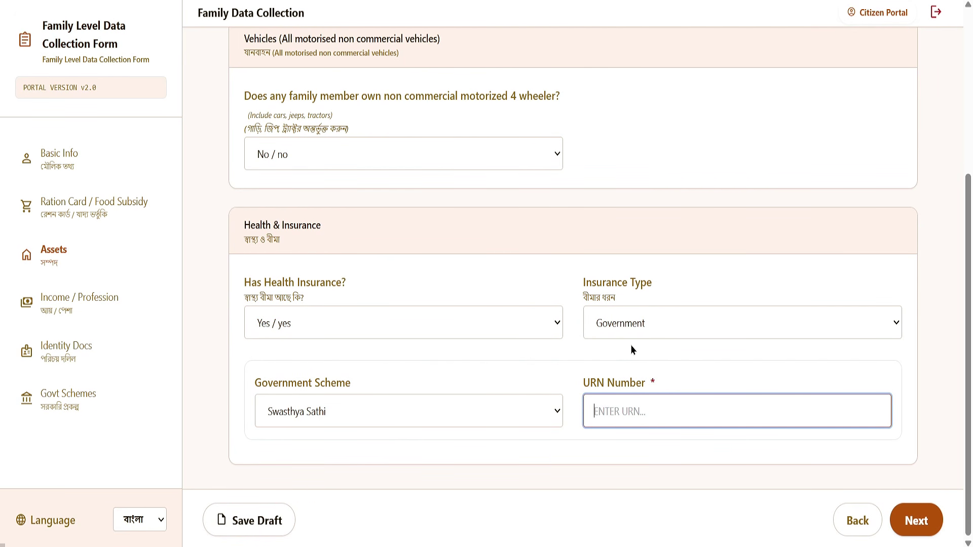
Set the health insurance type to Private and continue to the Income / Profession section
{"action": "left_click", "coordinate": [643, 322]}
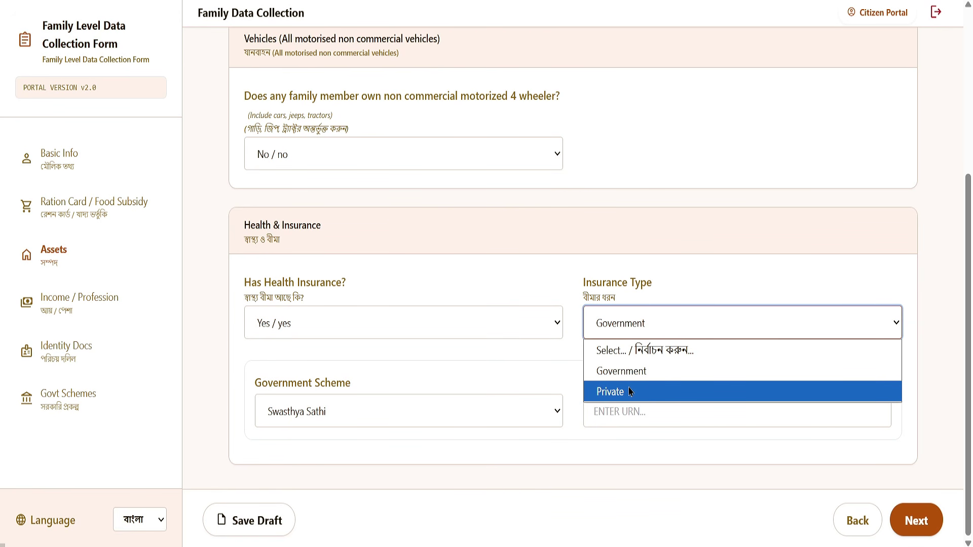
{"action": "left_click", "coordinate": [620, 396]}
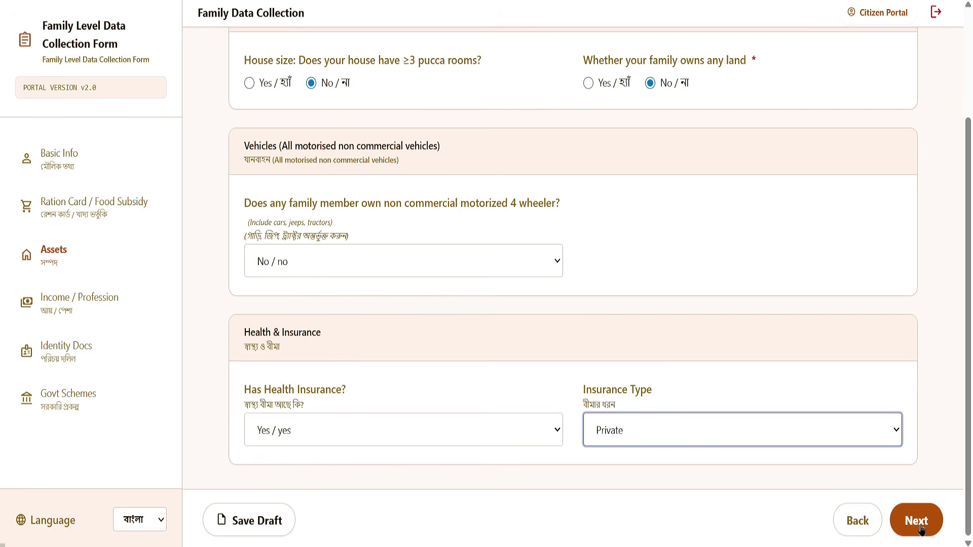
{"action": "left_click", "coordinate": [918, 522]}
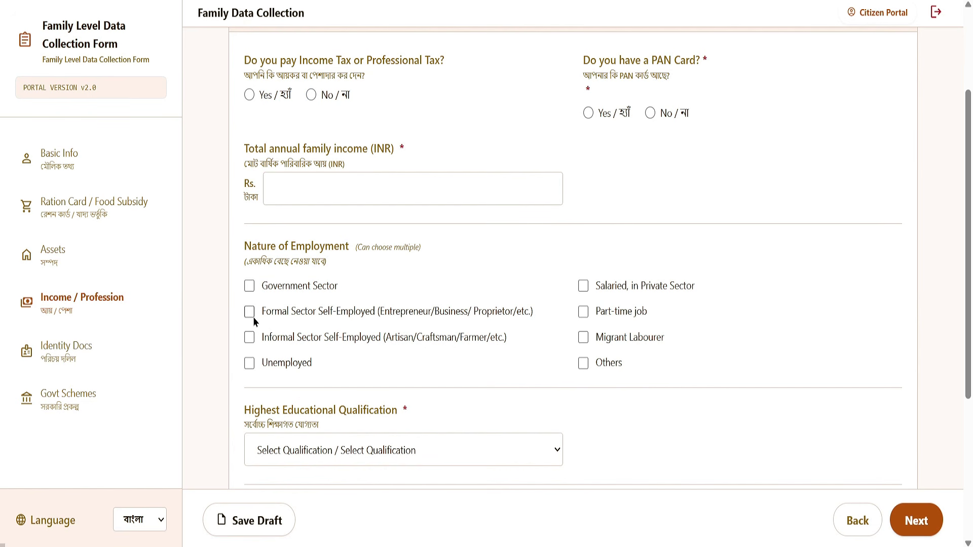
Answer No to paying Income Tax or Professional Tax and No to having a PAN Card
{"action": "scroll", "coordinate": [395, 318], "scroll_direction": "down", "scroll_amount": 1}
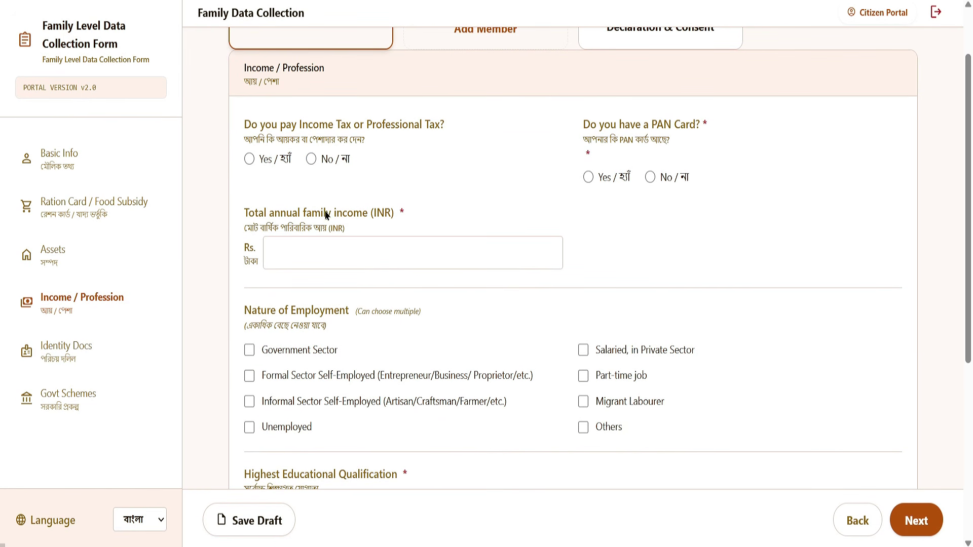
{"action": "left_click", "coordinate": [249, 160]}
{"action": "left_click", "coordinate": [312, 159]}
{"action": "left_click", "coordinate": [249, 159]}
{"action": "left_click", "coordinate": [311, 160]}
{"action": "left_click", "coordinate": [588, 177]}
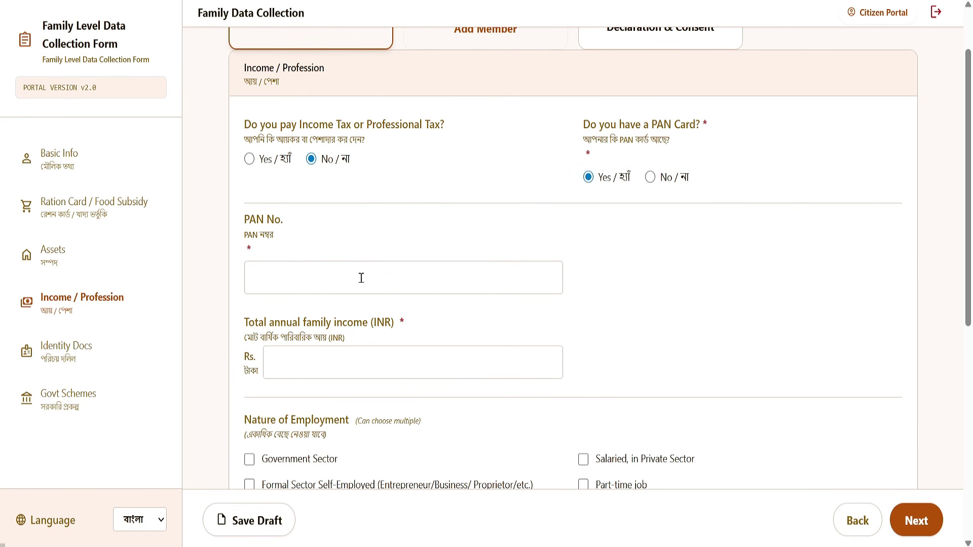
{"action": "key", "text": "Right"}
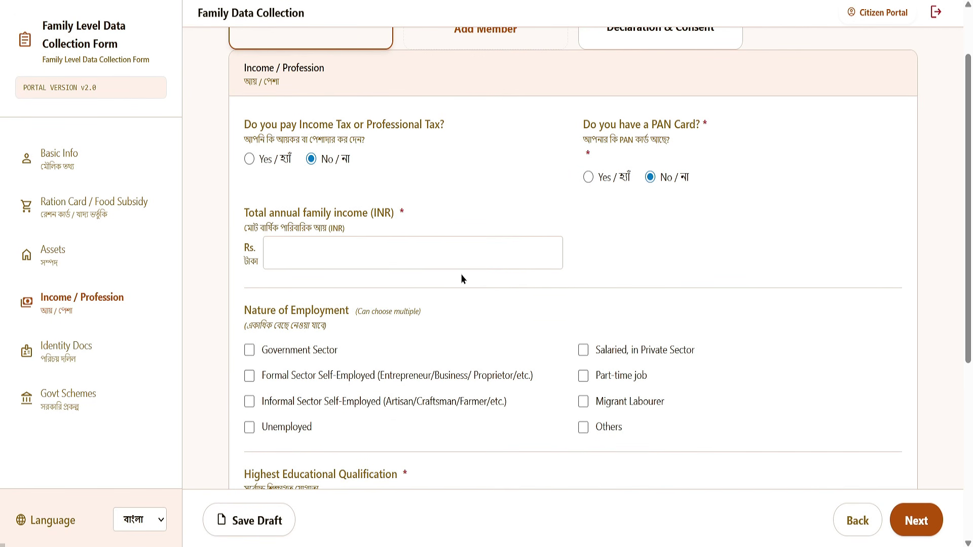
Highlight the Bengali label for total annual family income and enter 60000 as the amount
{"action": "left_click_drag", "start_coordinate": [245, 228], "coordinate": [347, 228]}
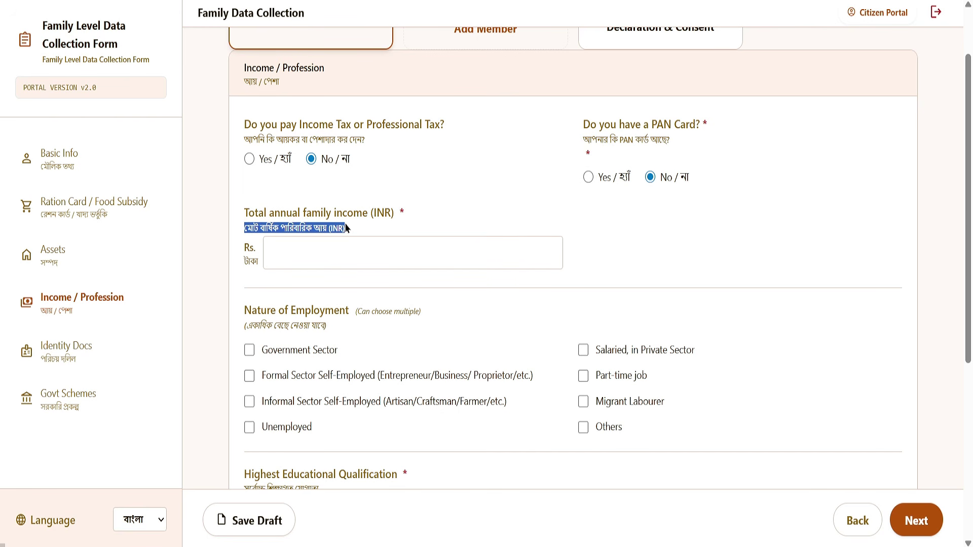
{"action": "left_click", "coordinate": [345, 253]}
{"action": "left_click_drag", "start_coordinate": [244, 228], "coordinate": [346, 228]}
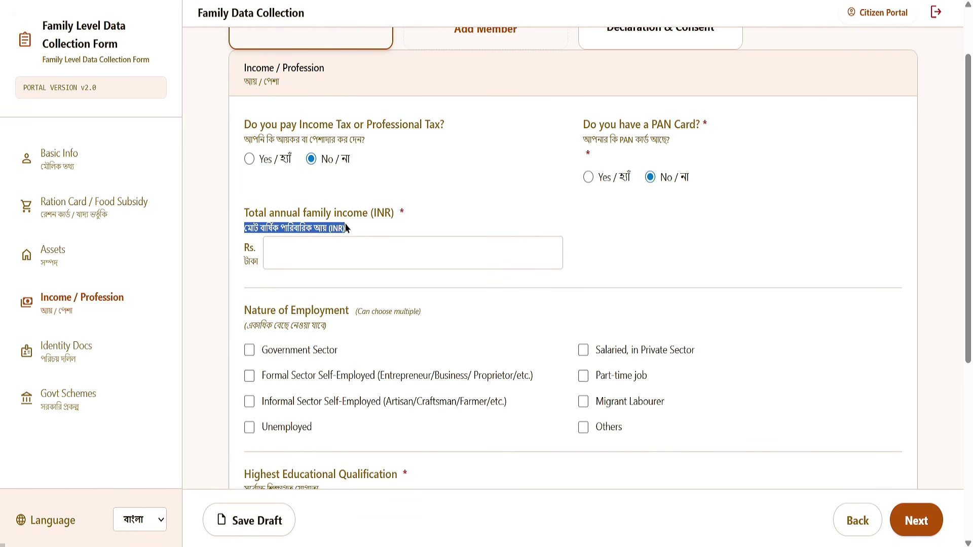
{"action": "left_click", "coordinate": [336, 254]}
{"action": "left_click_drag", "start_coordinate": [244, 228], "coordinate": [346, 229]}
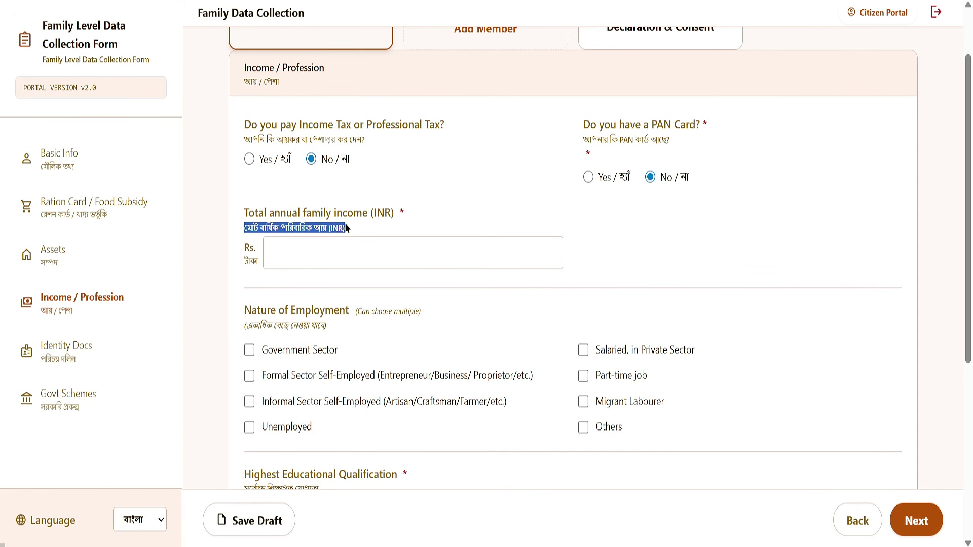
{"action": "left_click", "coordinate": [317, 255]}
{"action": "type", "text": "60000"}
Try several Nature of Employment options, clear them, and leave only Unemployed selected
{"action": "scroll", "coordinate": [392, 233], "scroll_direction": "down", "scroll_amount": 4}
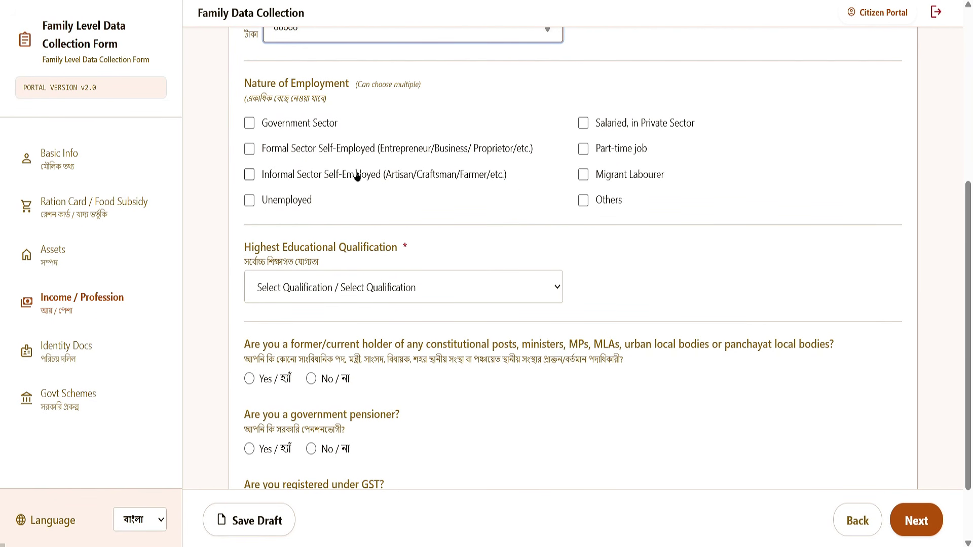
{"action": "left_click", "coordinate": [254, 125]}
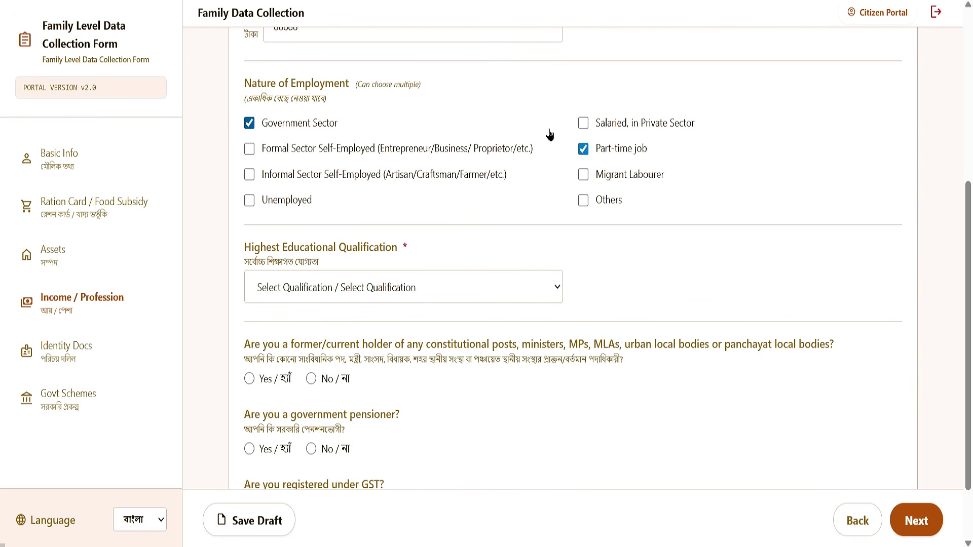
{"action": "left_click", "coordinate": [583, 124]}
{"action": "left_click", "coordinate": [250, 124]}
{"action": "left_click", "coordinate": [583, 174]}
{"action": "left_click", "coordinate": [583, 174]}
{"action": "left_click", "coordinate": [250, 155]}
{"action": "left_click", "coordinate": [583, 201]}
{"action": "left_click", "coordinate": [583, 201]}
{"action": "left_click", "coordinate": [265, 204]}
Review the qualification options and set the Highest Educational Qualification to 10th/ Madhyamik
{"action": "scroll", "coordinate": [482, 214], "scroll_direction": "down", "scroll_amount": 2}
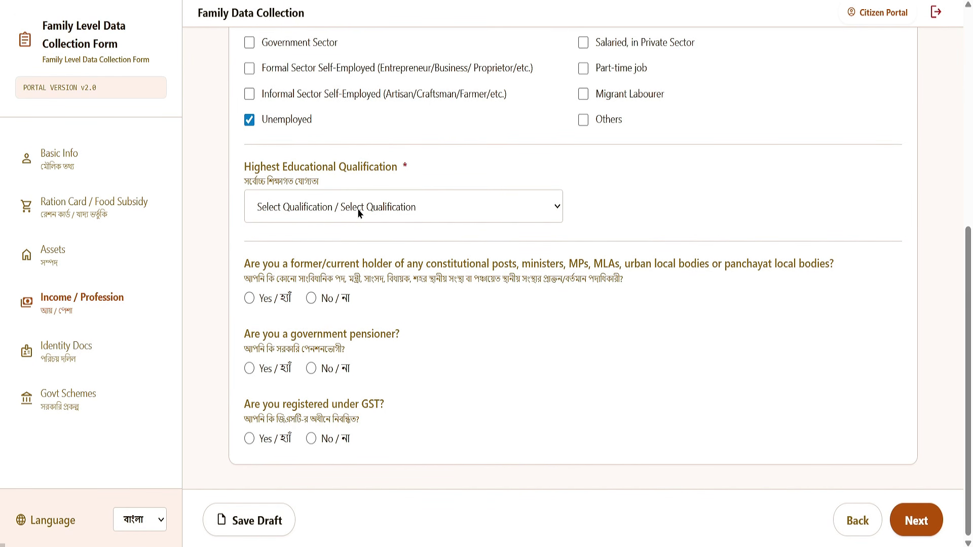
{"action": "left_click", "coordinate": [358, 213]}
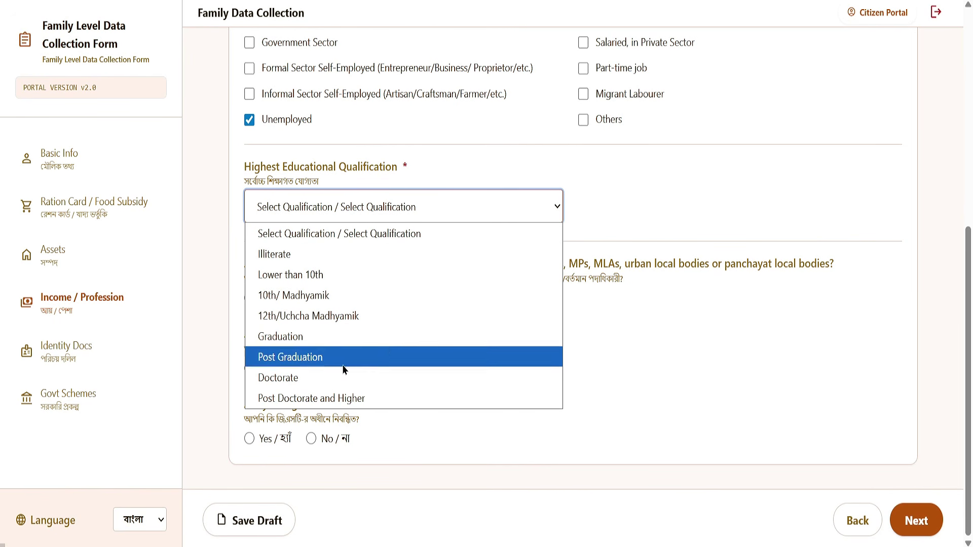
{"action": "left_click", "coordinate": [666, 221]}
{"action": "scroll", "coordinate": [667, 223], "scroll_direction": "up", "scroll_amount": 7}
{"action": "scroll", "coordinate": [455, 203], "scroll_direction": "down", "scroll_amount": 7}
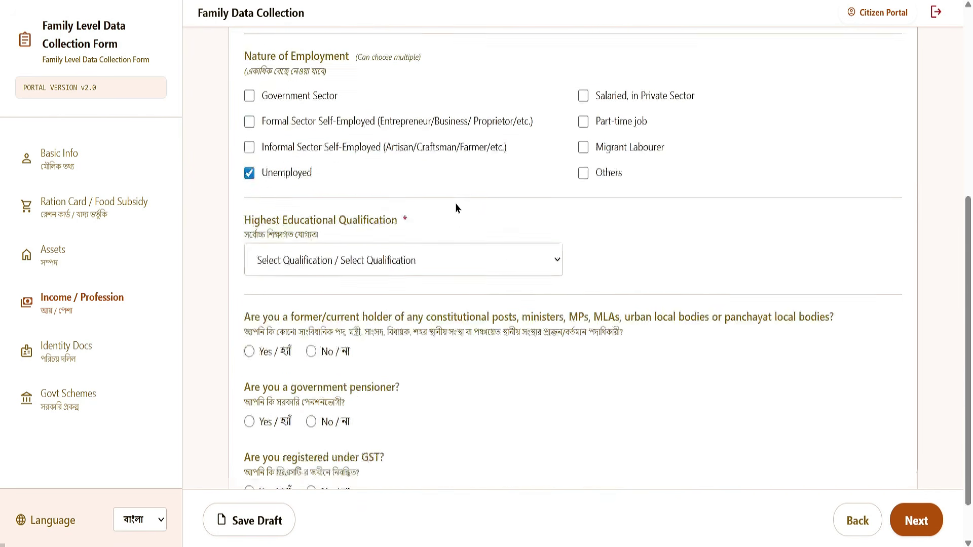
{"action": "scroll", "coordinate": [464, 266], "scroll_direction": "up", "scroll_amount": 6}
{"action": "scroll", "coordinate": [463, 266], "scroll_direction": "down", "scroll_amount": 6}
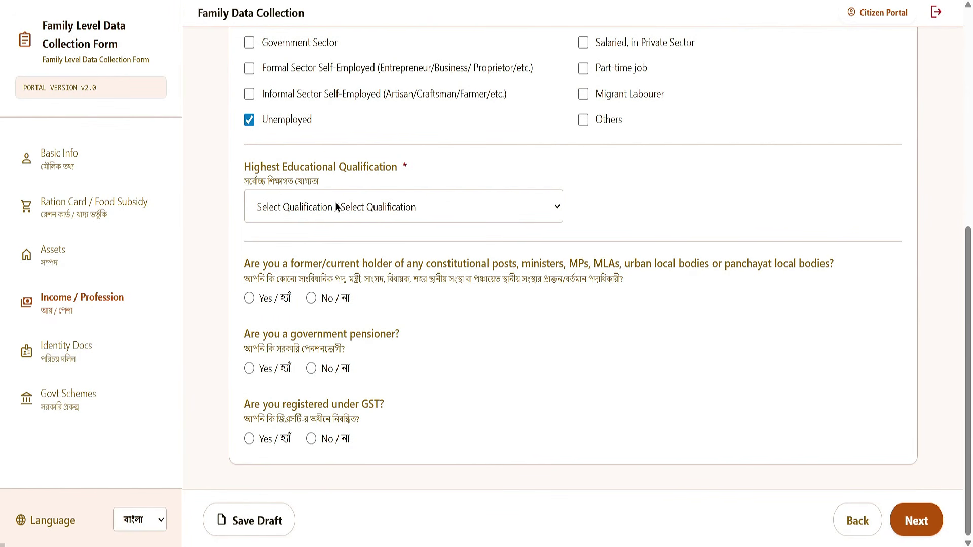
{"action": "left_click", "coordinate": [337, 207]}
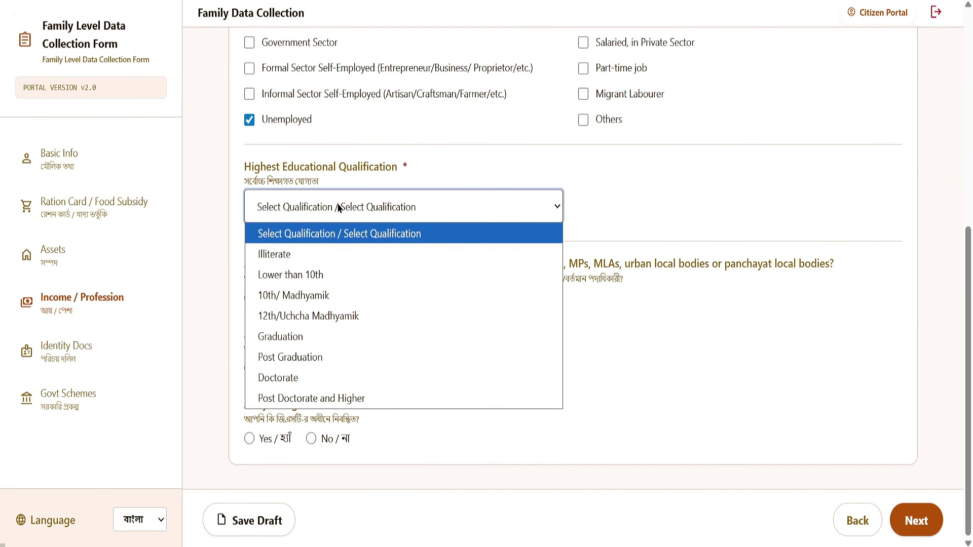
{"action": "left_click", "coordinate": [335, 295]}
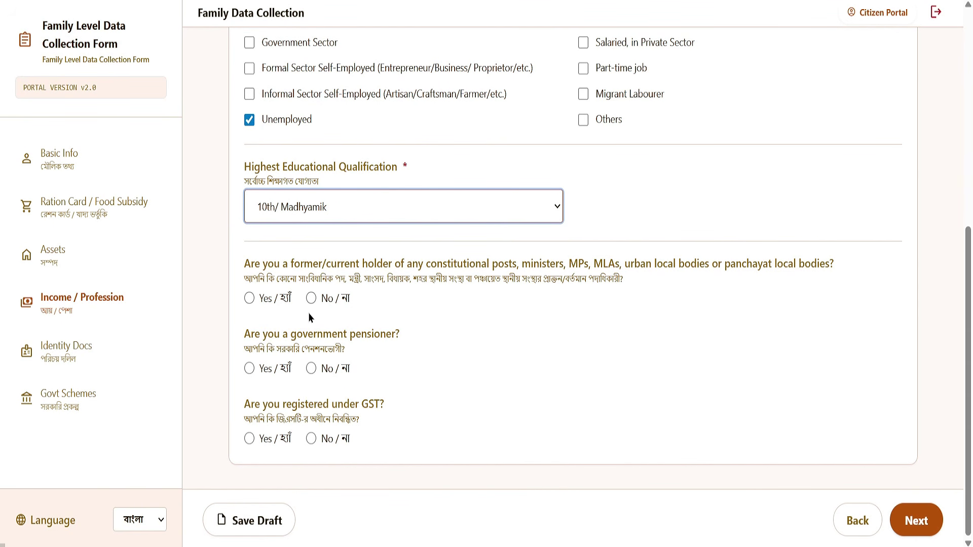
Answer No to being a former or current holder of constitutional posts and No to being a government pensioner
{"action": "left_click_drag", "start_coordinate": [245, 280], "coordinate": [626, 283]}
{"action": "left_click", "coordinate": [469, 306]}
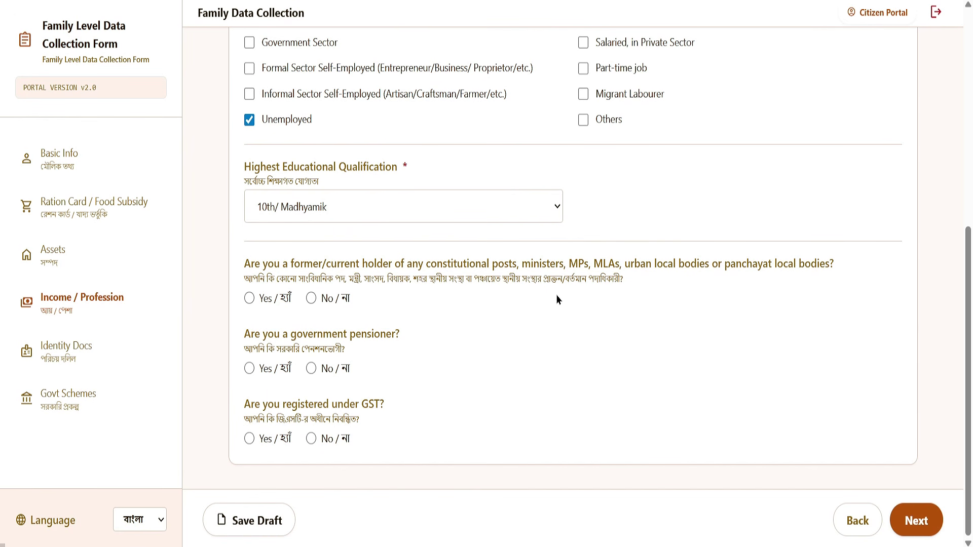
{"action": "left_click", "coordinate": [259, 300]}
{"action": "left_click", "coordinate": [311, 299]}
{"action": "left_click_drag", "start_coordinate": [245, 351], "coordinate": [292, 348]}
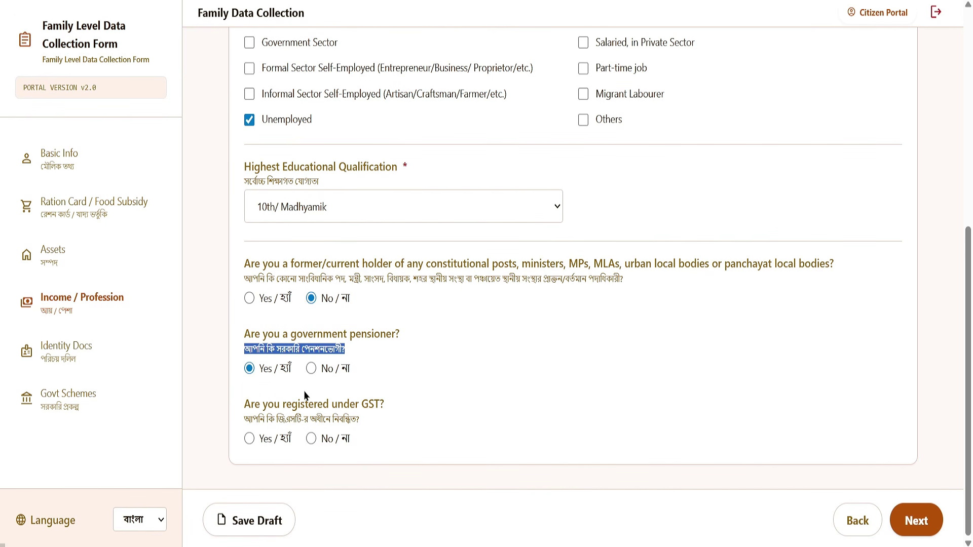
{"action": "left_click", "coordinate": [311, 369]}
{"action": "left_click", "coordinate": [415, 350]}
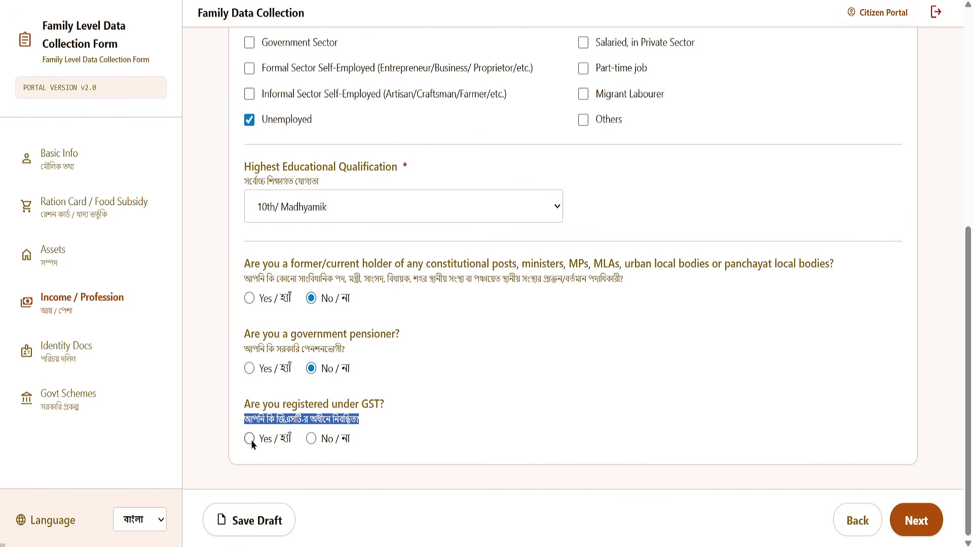
Advance to Identity Docs, try Applied and Issued as the CAA Application Status, and set it back to Not Applicable
{"action": "left_click", "coordinate": [929, 516]}
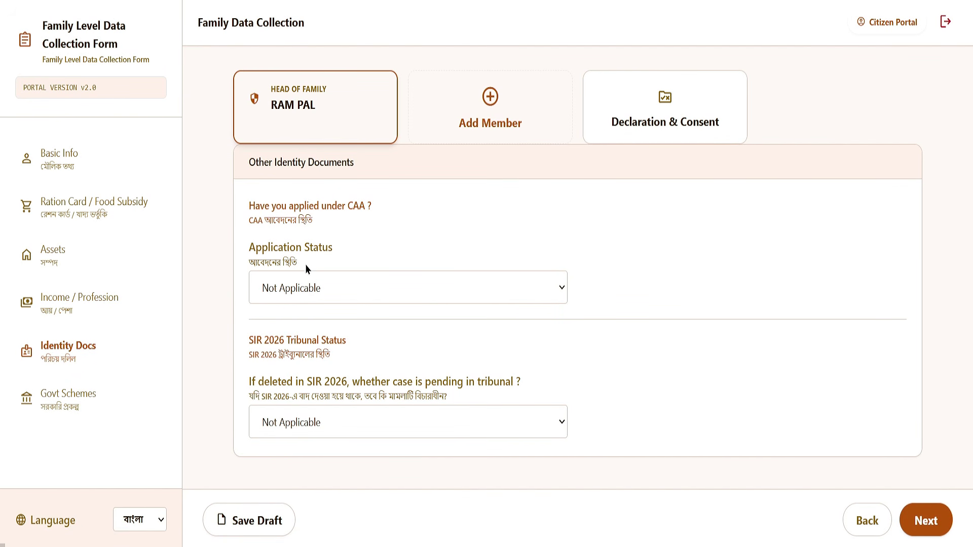
{"action": "left_click", "coordinate": [308, 296]}
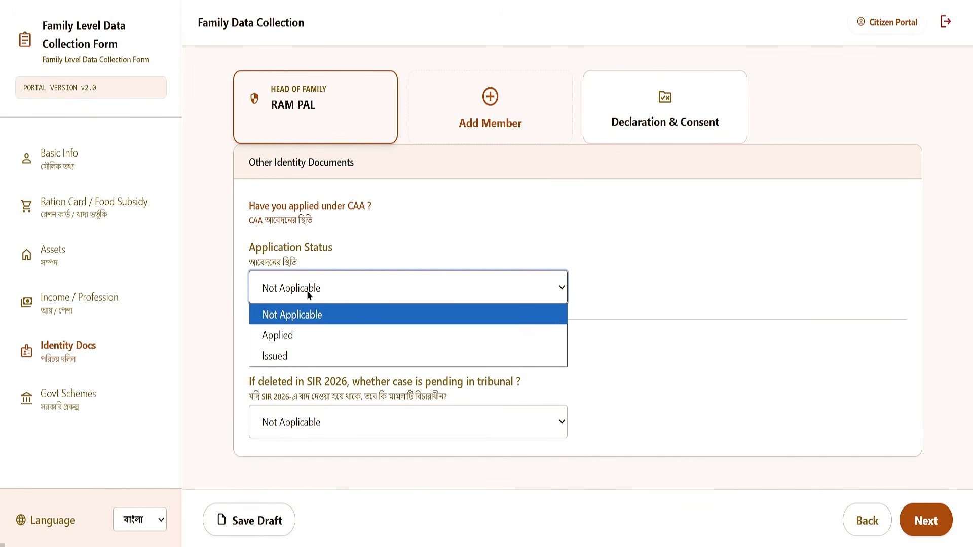
{"action": "left_click", "coordinate": [314, 334]}
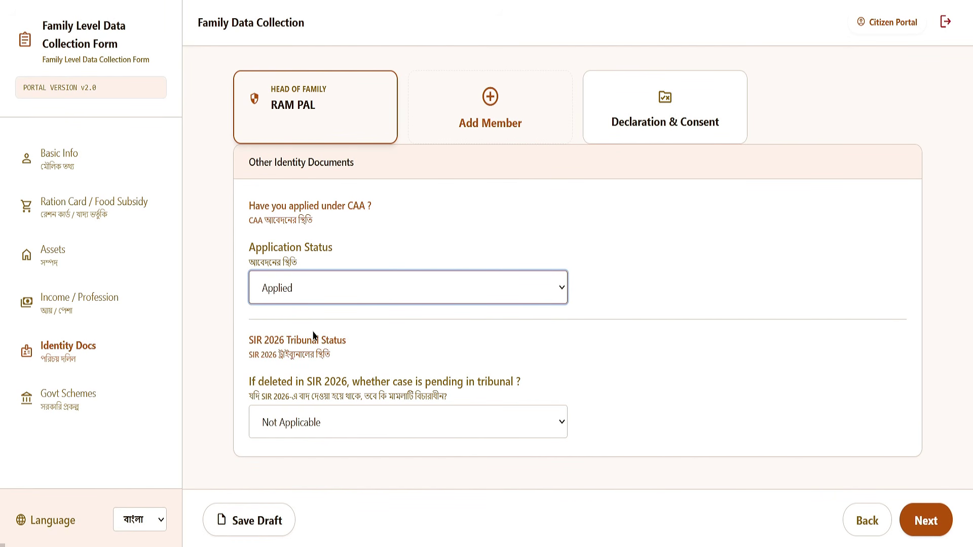
{"action": "left_click", "coordinate": [319, 290]}
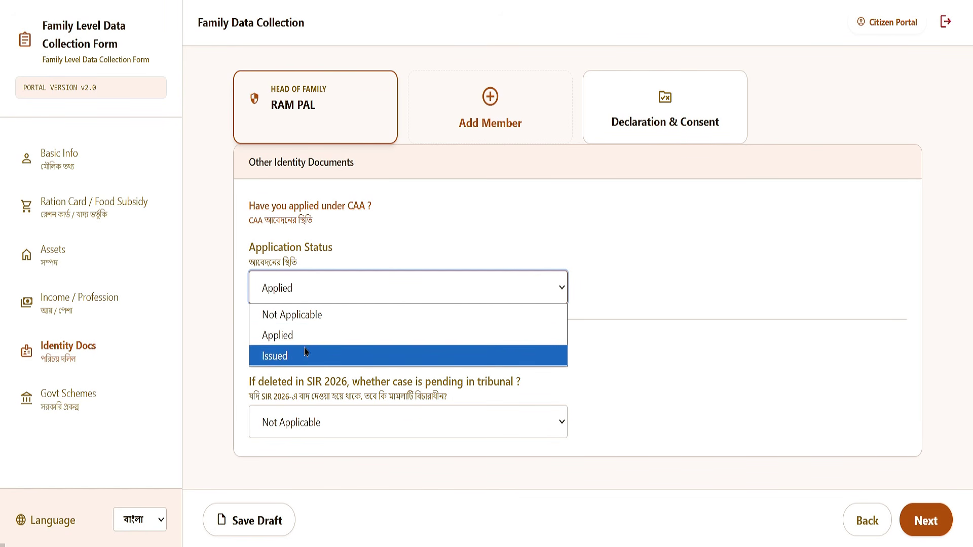
{"action": "left_click", "coordinate": [303, 351]}
{"action": "left_click", "coordinate": [304, 295]}
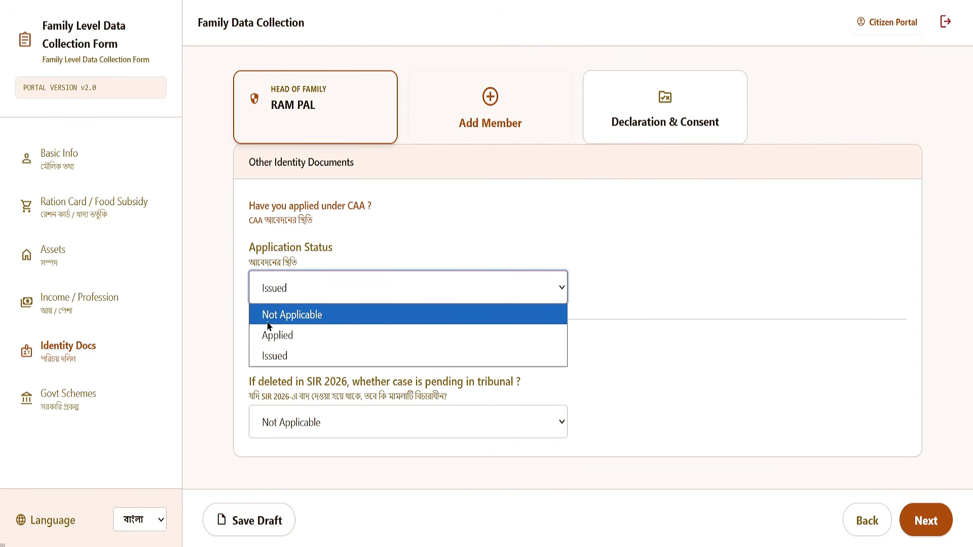
{"action": "left_click", "coordinate": [320, 314]}
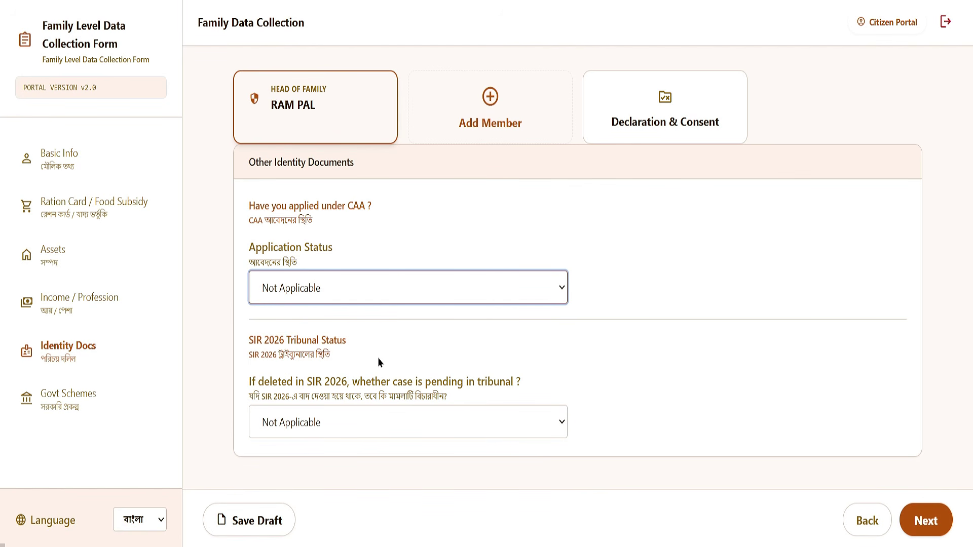
Highlight the Bengali SIR 2026 tribunal question, review its answer options, and set the pending case answer to Yes / yes
{"action": "left_click_drag", "start_coordinate": [251, 402], "coordinate": [272, 400]}
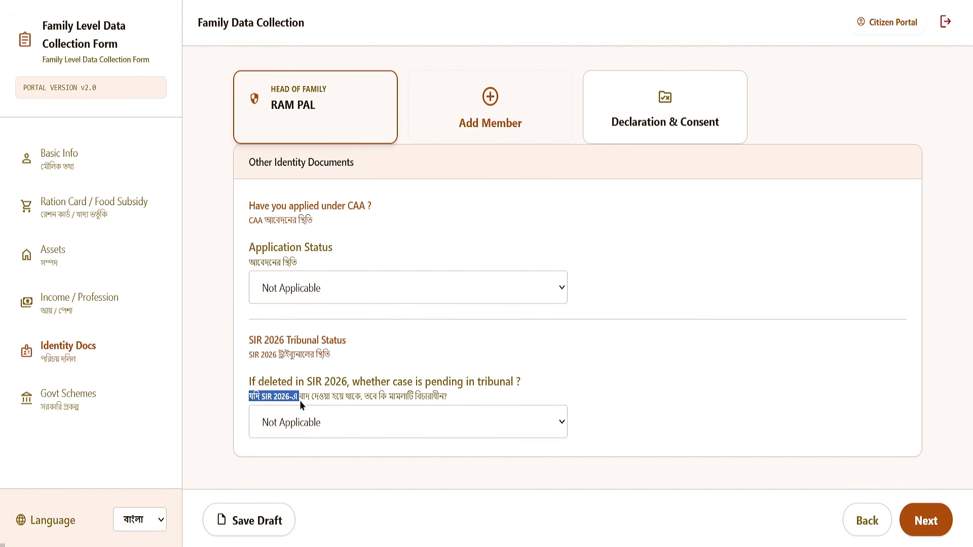
{"action": "left_click_drag", "start_coordinate": [354, 403], "coordinate": [415, 409]}
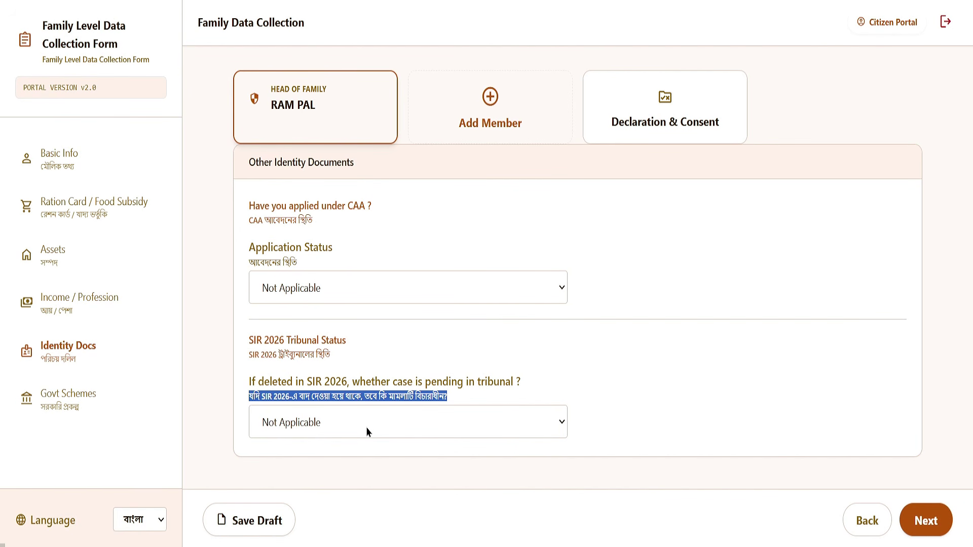
{"action": "left_click", "coordinate": [298, 426]}
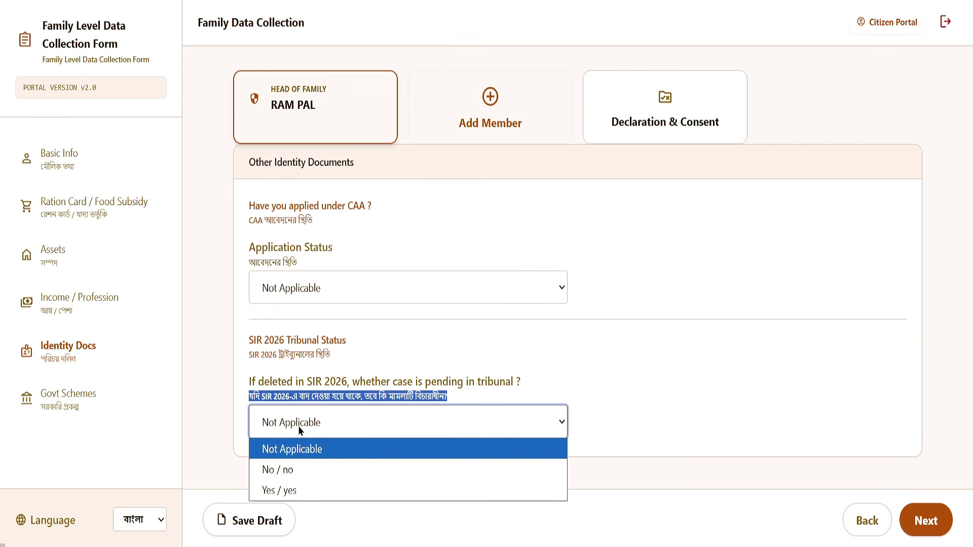
{"action": "left_click", "coordinate": [475, 402]}
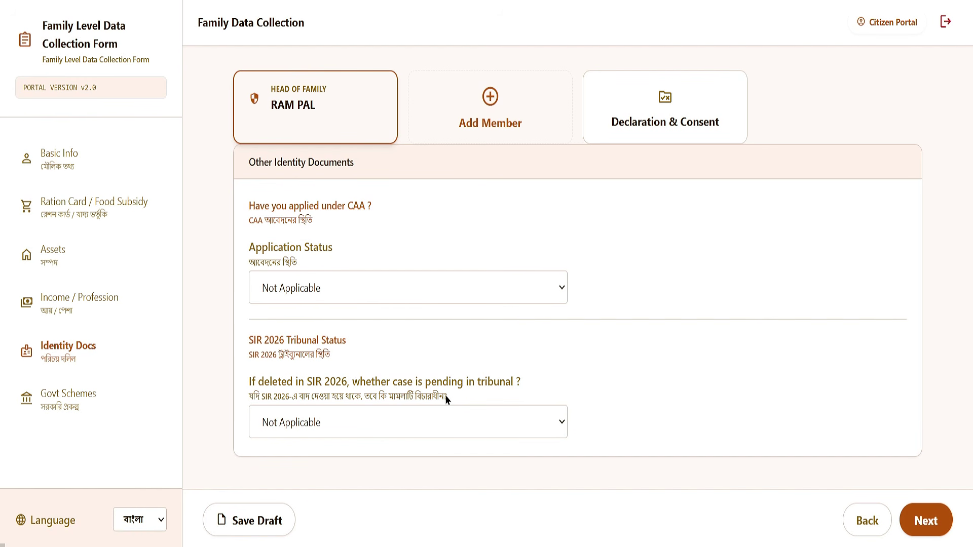
{"action": "left_click", "coordinate": [449, 422]}
{"action": "left_click", "coordinate": [294, 492]}
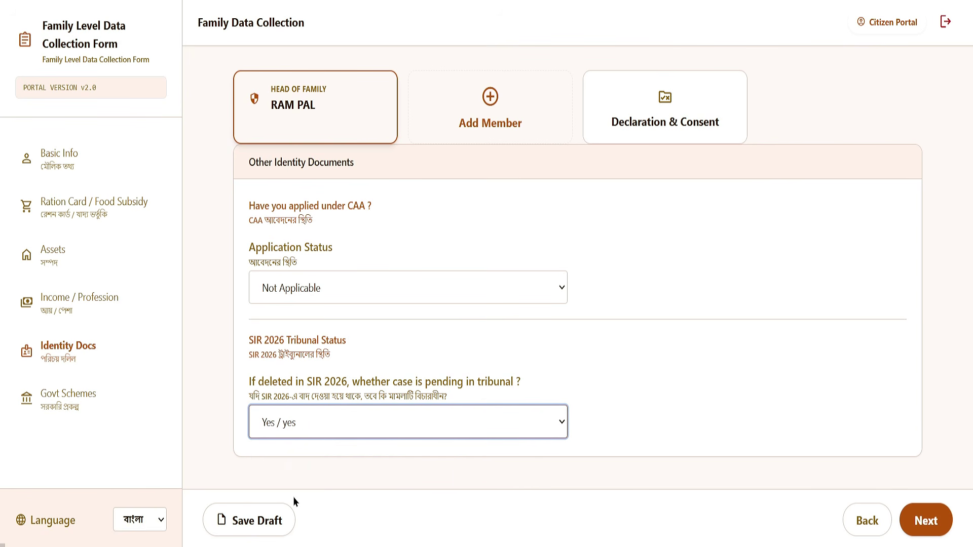
{"action": "left_click", "coordinate": [336, 423]}
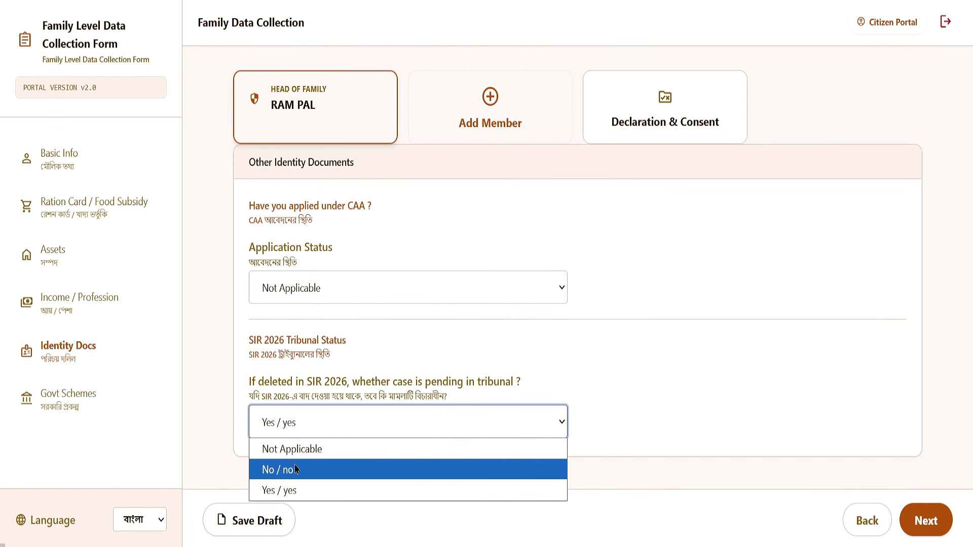
{"action": "left_click", "coordinate": [296, 470]}
{"action": "left_click", "coordinate": [335, 434]}
{"action": "left_click", "coordinate": [307, 491]}
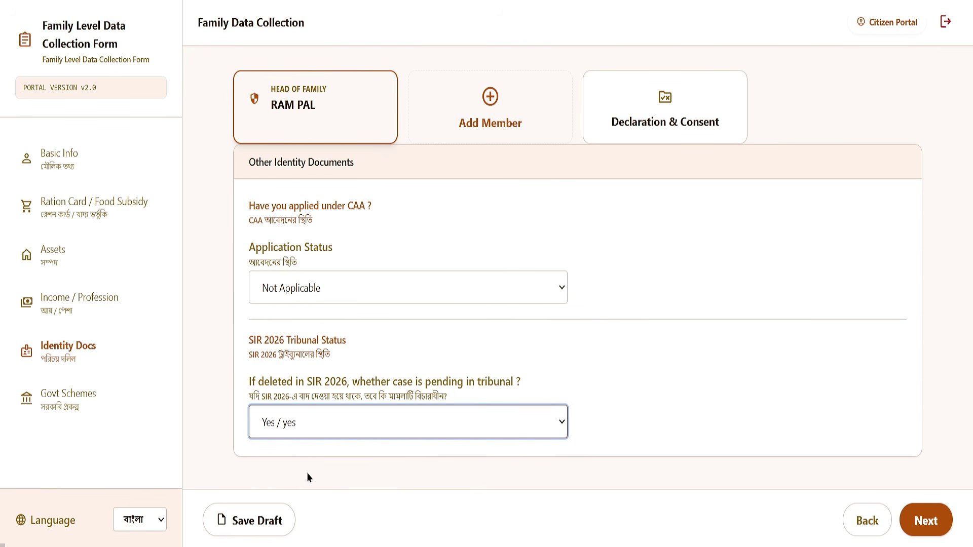
Advance to Govt Schemes and set Receiving Government Scheme Benefits (via DBT) to Yes / yes
{"action": "left_click", "coordinate": [915, 527]}
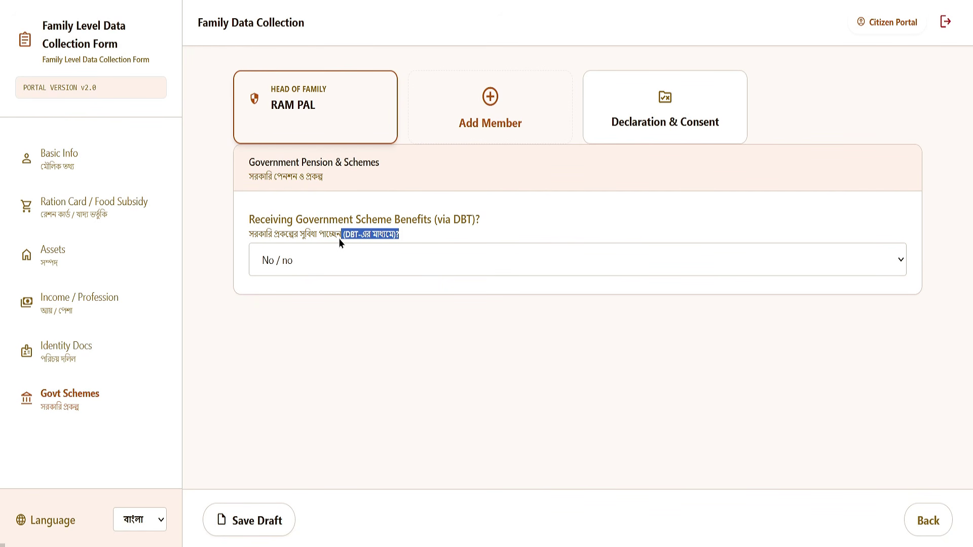
{"action": "left_click", "coordinate": [333, 260]}
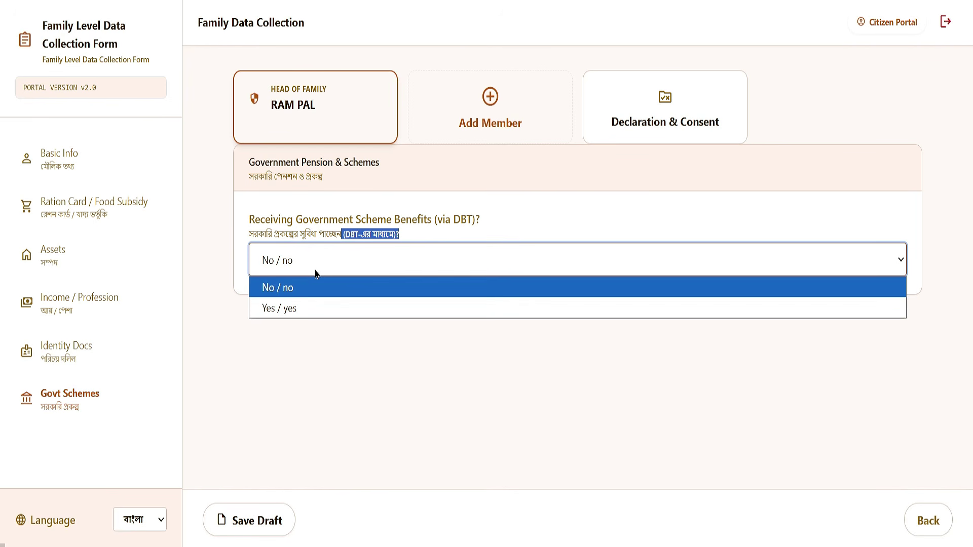
{"action": "left_click", "coordinate": [308, 310]}
{"action": "left_click", "coordinate": [296, 247]}
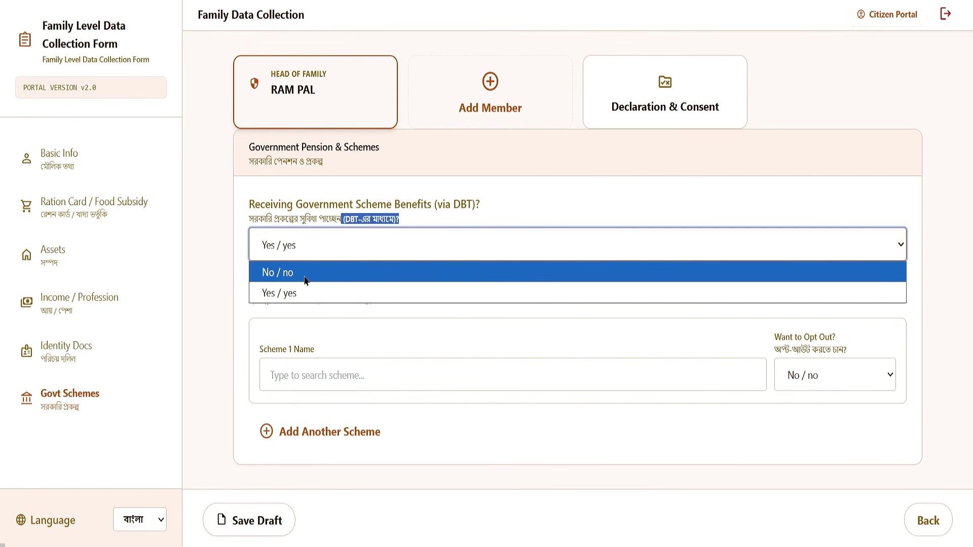
{"action": "left_click", "coordinate": [304, 273]}
{"action": "left_click", "coordinate": [303, 259]}
{"action": "left_click", "coordinate": [314, 306]}
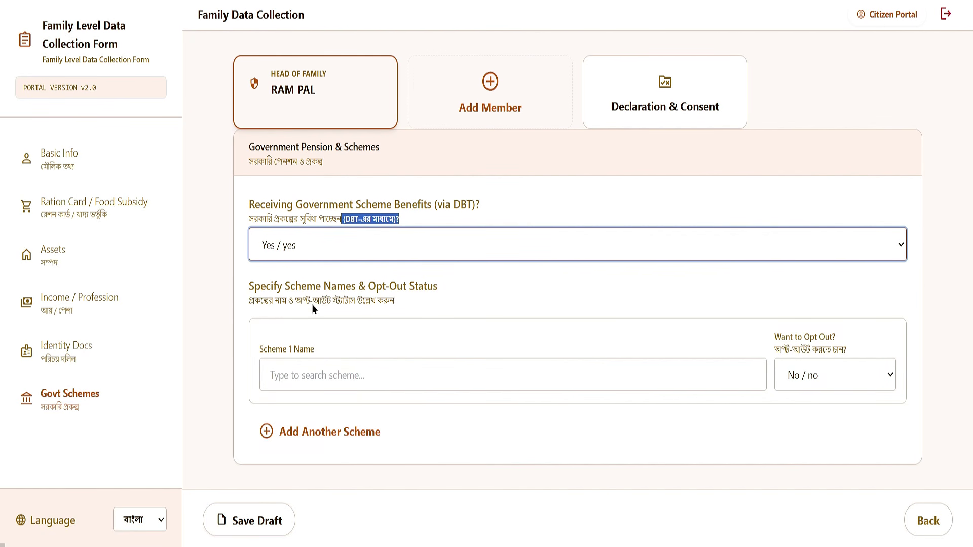
Review the available scheme names for Scheme 1 and highlight the Want to Opt Out? question
{"action": "left_click", "coordinate": [363, 380]}
{"action": "scroll", "coordinate": [435, 153], "scroll_direction": "down", "scroll_amount": 5}
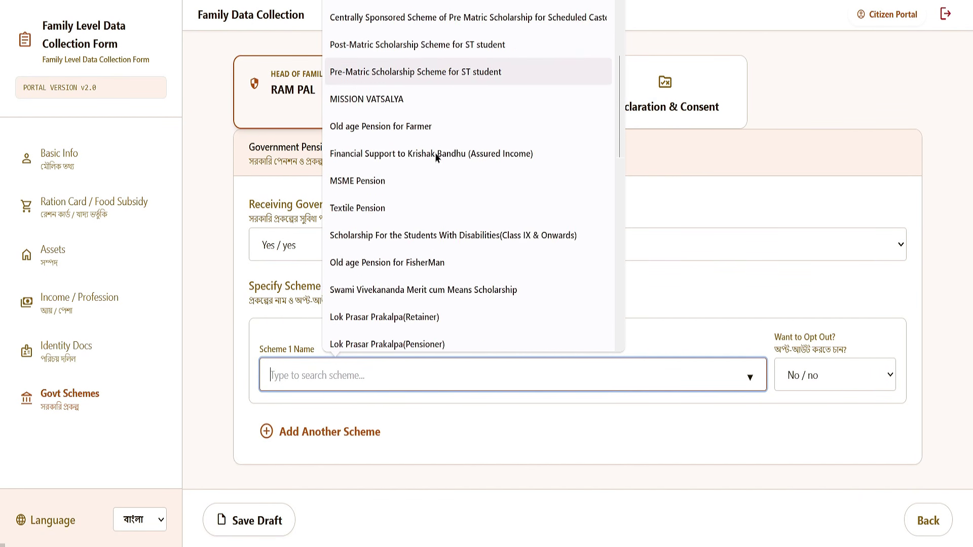
{"action": "scroll", "coordinate": [420, 284], "scroll_direction": "down", "scroll_amount": 5}
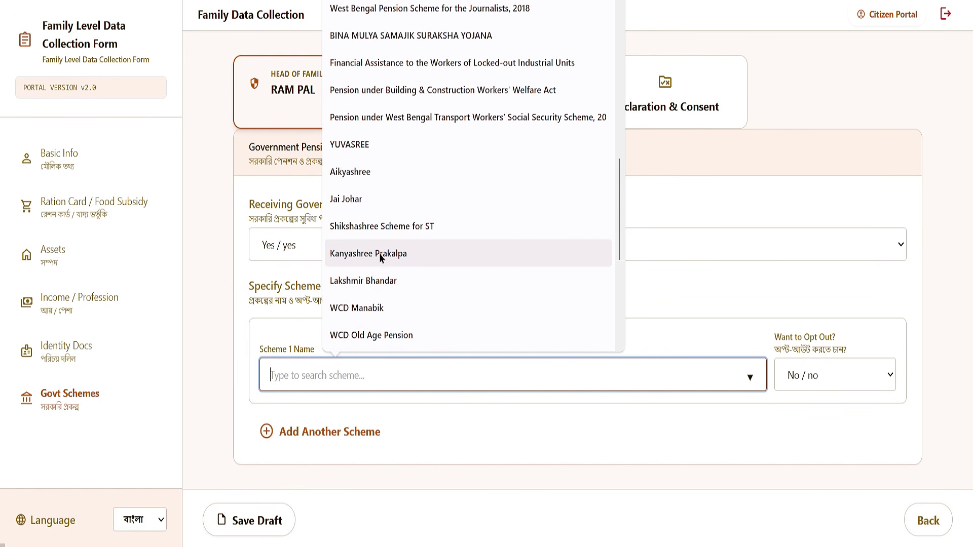
{"action": "scroll", "coordinate": [442, 274], "scroll_direction": "up", "scroll_amount": 8}
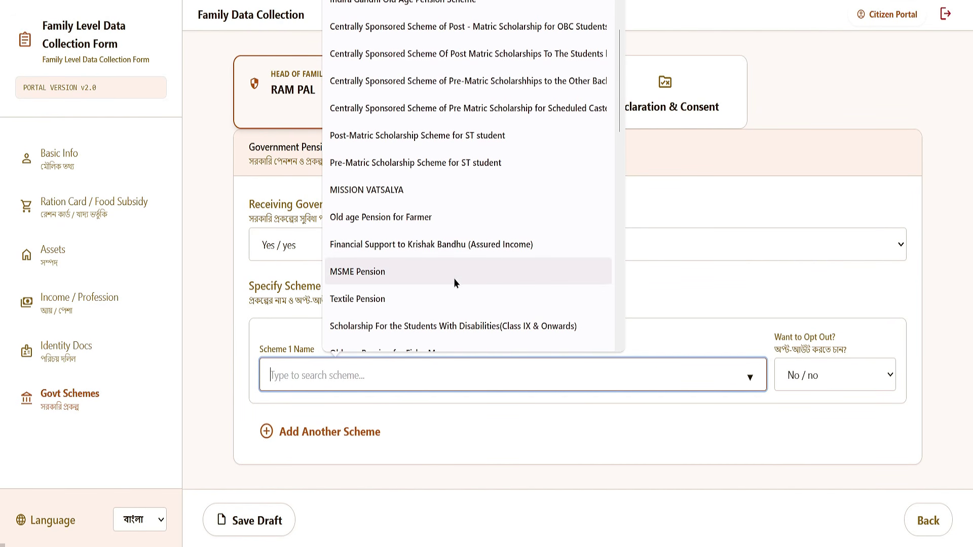
{"action": "scroll", "coordinate": [448, 248], "scroll_direction": "up", "scroll_amount": 2}
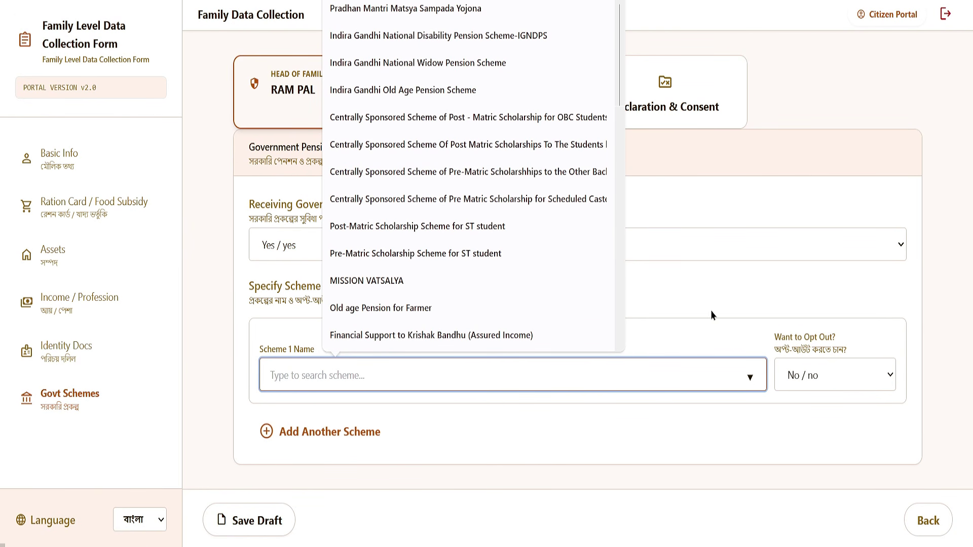
{"action": "left_click", "coordinate": [704, 349]}
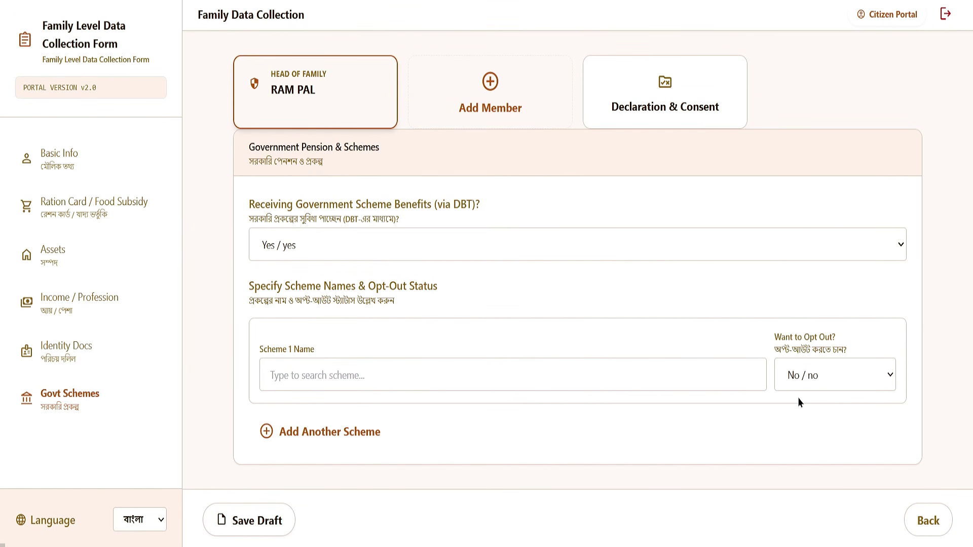
{"action": "left_click_drag", "start_coordinate": [770, 357], "coordinate": [843, 357]}
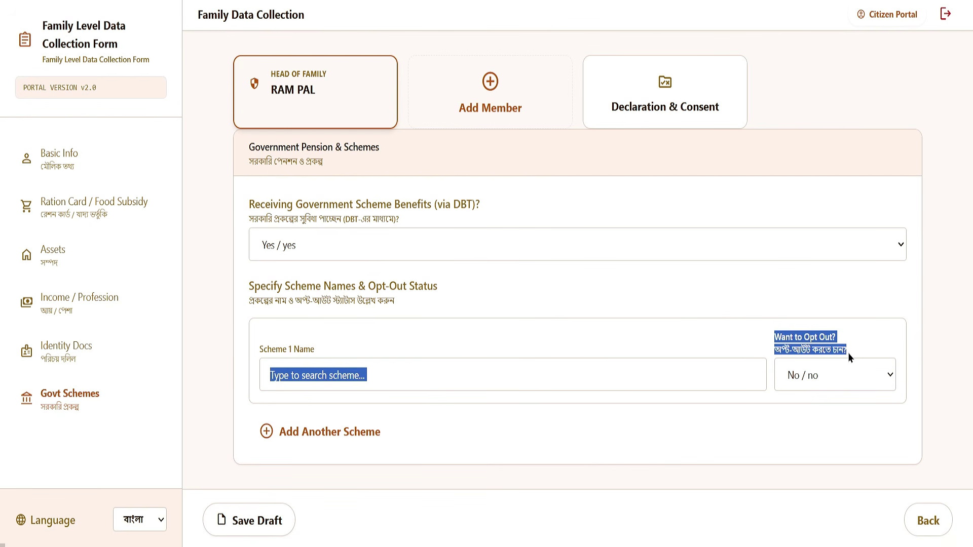
Set Scheme 1 to the Centrally Sponsored Scheme of Pre-Matric Scholarships to the Other Backward Classes, try opt-out Yes, and set it to No / no
{"action": "left_click", "coordinate": [487, 375]}
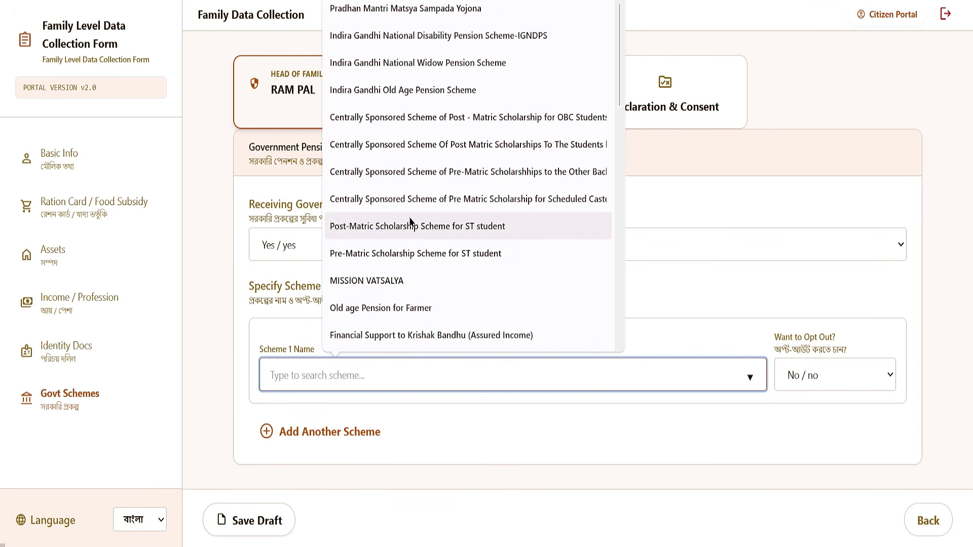
{"action": "left_click", "coordinate": [404, 173]}
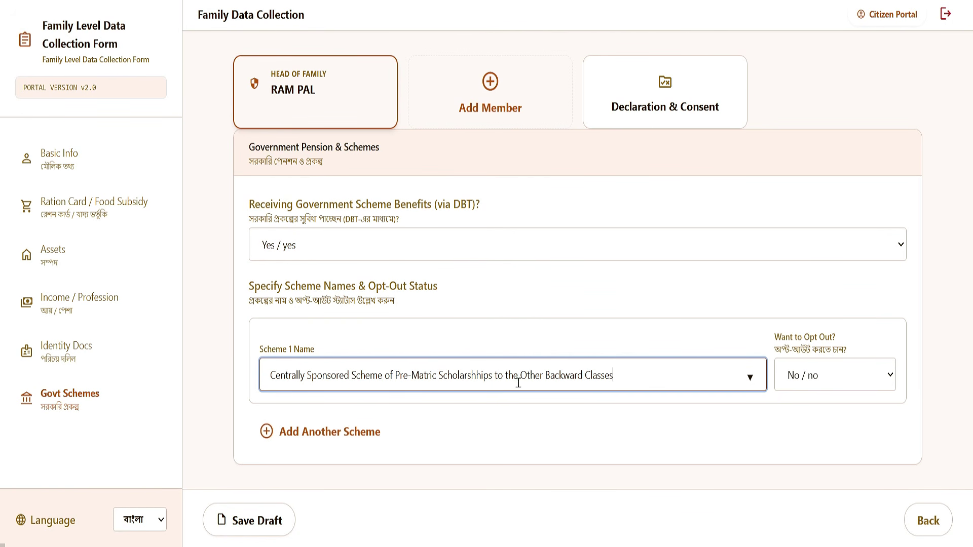
{"action": "left_click", "coordinate": [810, 379]}
{"action": "left_click", "coordinate": [803, 425]}
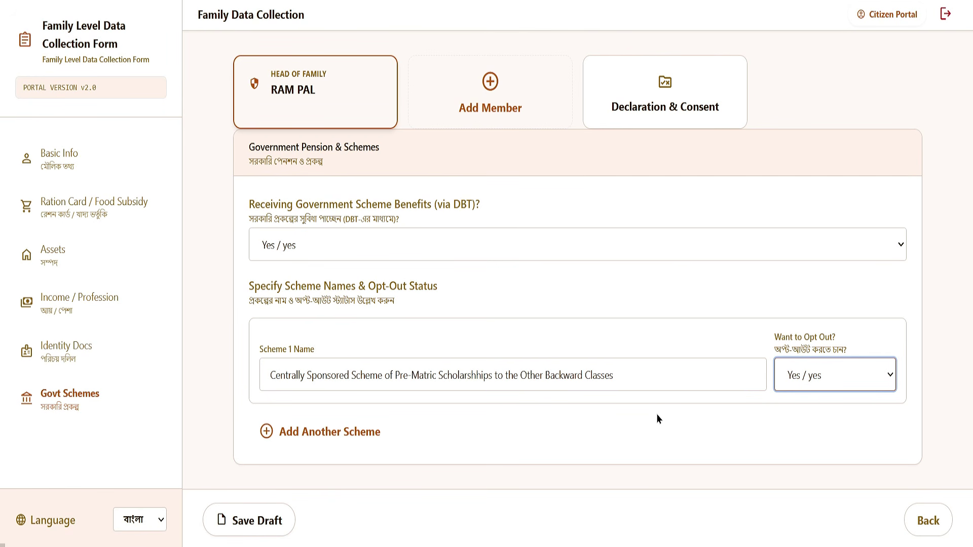
{"action": "left_click", "coordinate": [820, 381]}
{"action": "left_click", "coordinate": [821, 405]}
Add a second scheme entry and choose No / no for its Want to Opt Out? question
{"action": "left_click", "coordinate": [324, 436]}
{"action": "scroll", "coordinate": [324, 438], "scroll_direction": "down", "scroll_amount": 3}
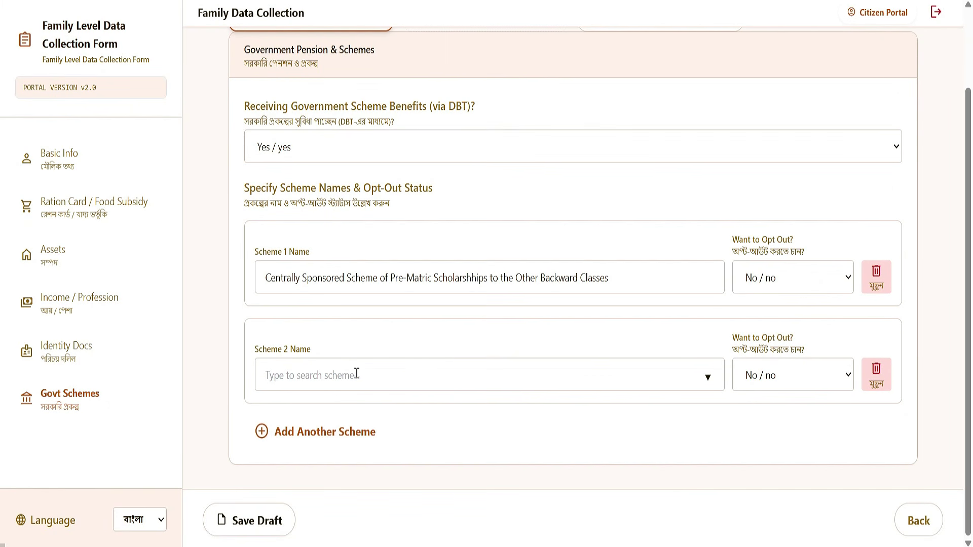
{"action": "left_click", "coordinate": [786, 376]}
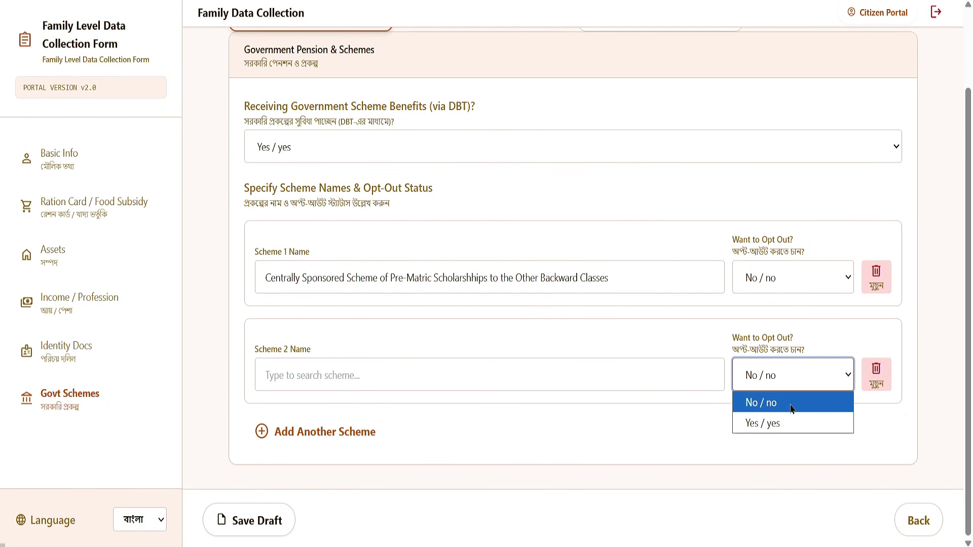
{"action": "left_click", "coordinate": [784, 407]}
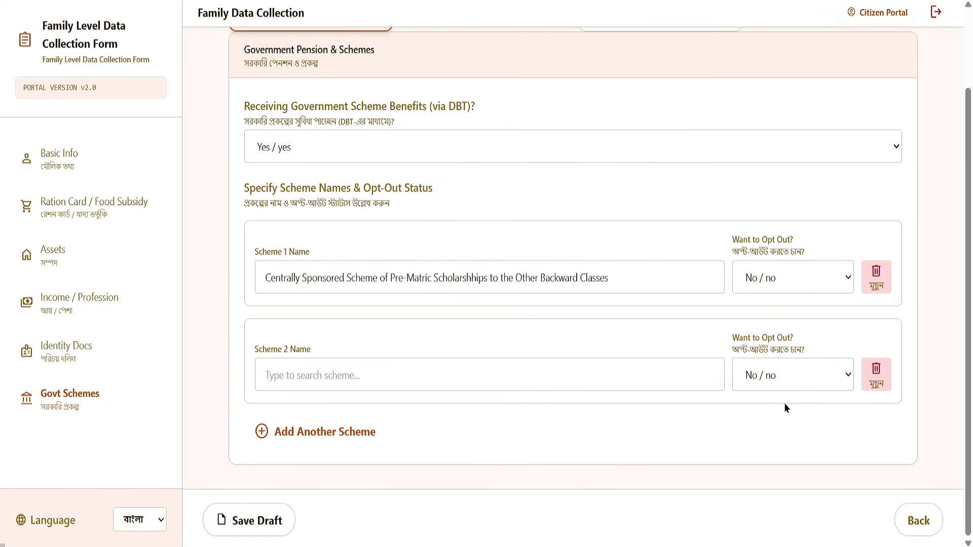
Set Receiving Government Scheme Benefits (via DBT) to No / no and save the form as a draft
{"action": "left_click", "coordinate": [804, 384]}
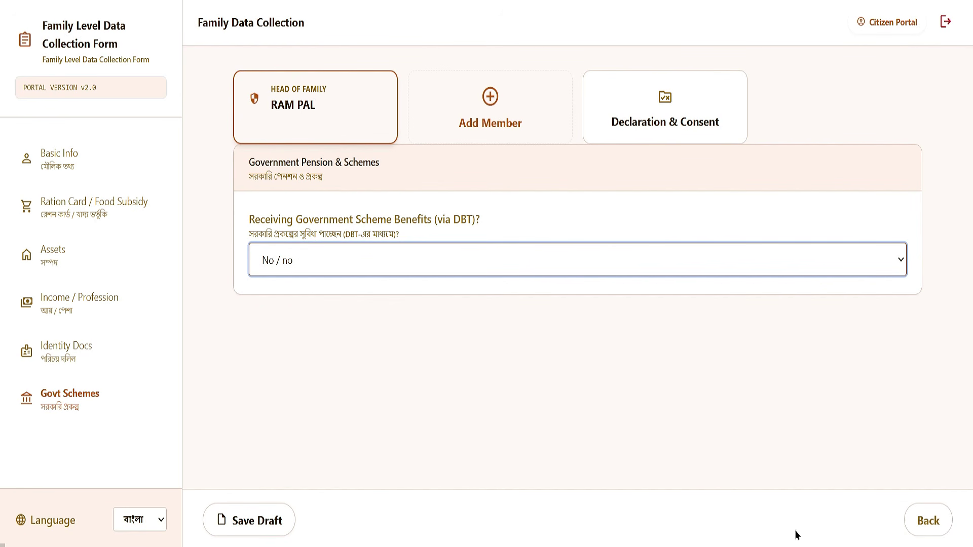
{"action": "left_click", "coordinate": [257, 520]}
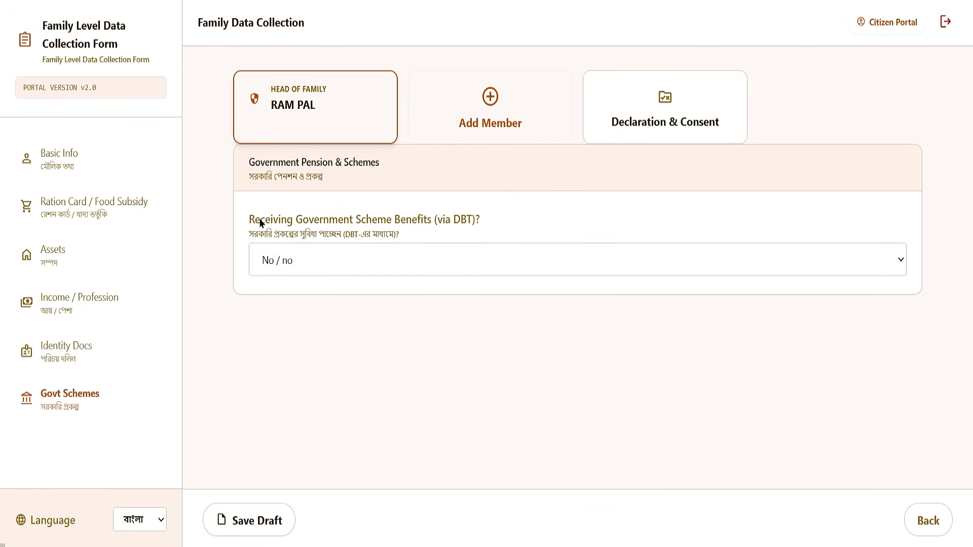
Add a second family member as an adult and set the Relation with Head of Family to Wife
{"action": "left_click", "coordinate": [511, 130]}
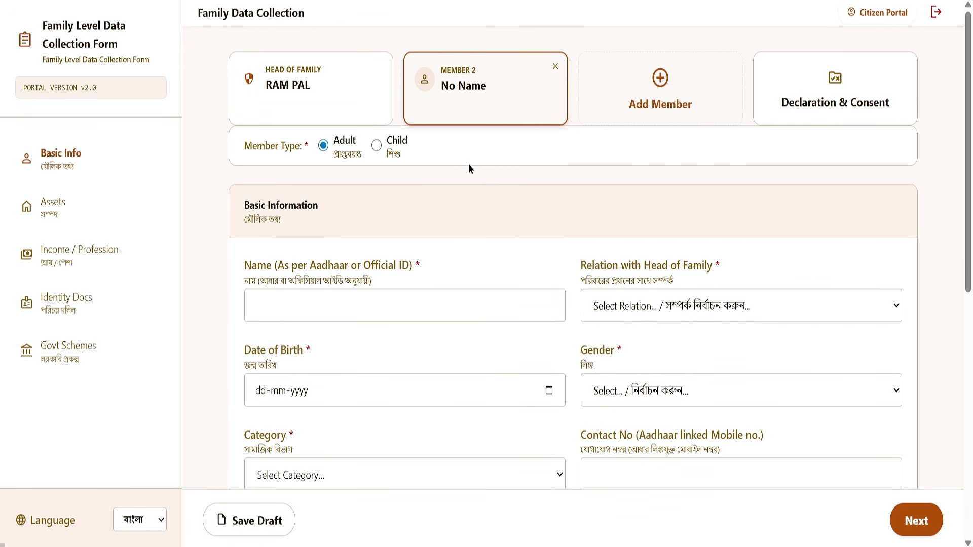
{"action": "scroll", "coordinate": [478, 212], "scroll_direction": "down", "scroll_amount": 3}
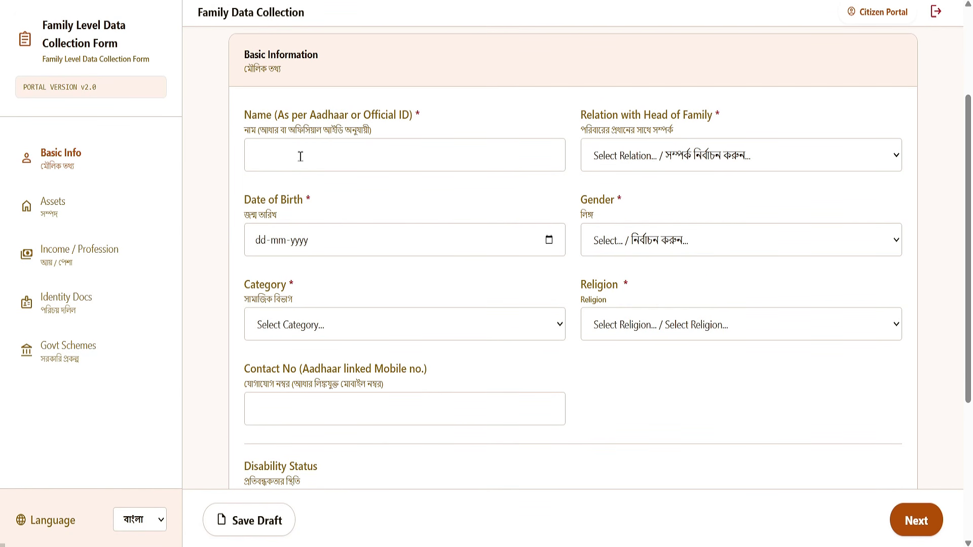
{"action": "left_click", "coordinate": [645, 160]}
{"action": "left_click", "coordinate": [627, 256]}
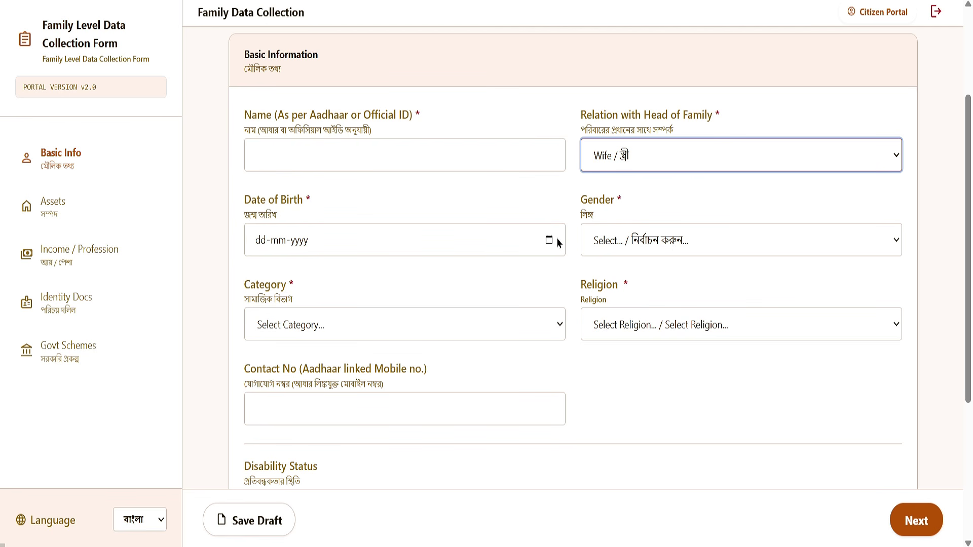
Set the second member's Gender to Female, Category to UR (Unreserved Category) and Religion to Hinduism
{"action": "left_click", "coordinate": [621, 247]}
{"action": "left_click", "coordinate": [623, 307]}
{"action": "left_click", "coordinate": [380, 337]}
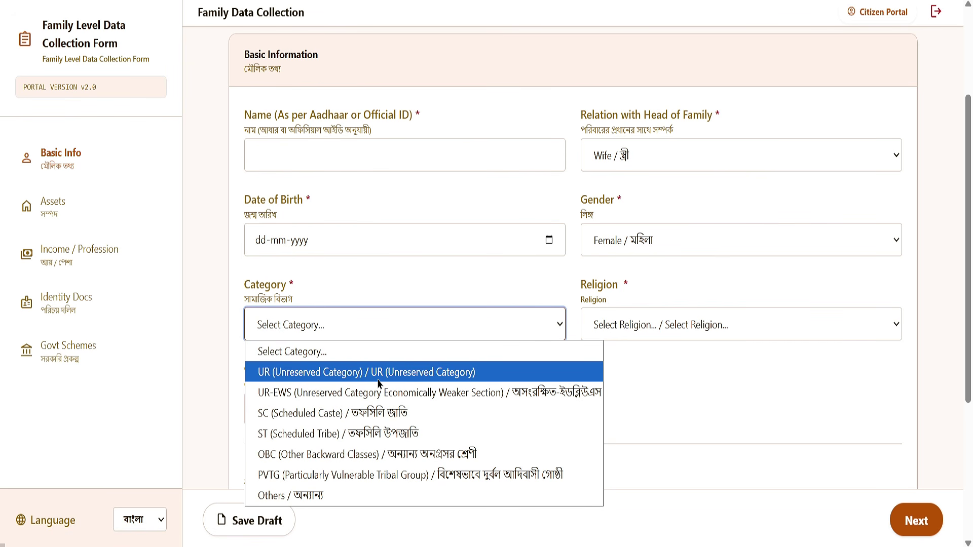
{"action": "left_click", "coordinate": [379, 375]}
{"action": "left_click", "coordinate": [617, 334]}
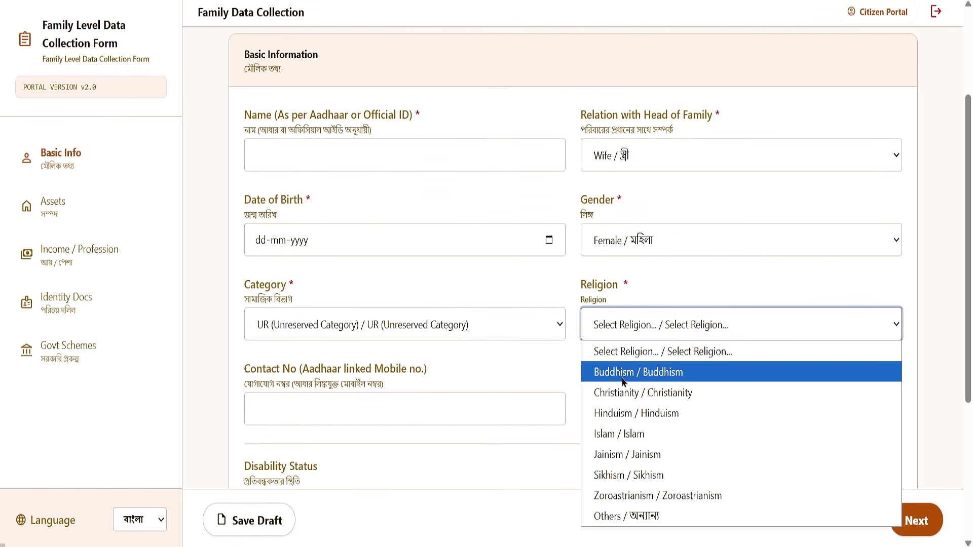
{"action": "left_click", "coordinate": [649, 408]}
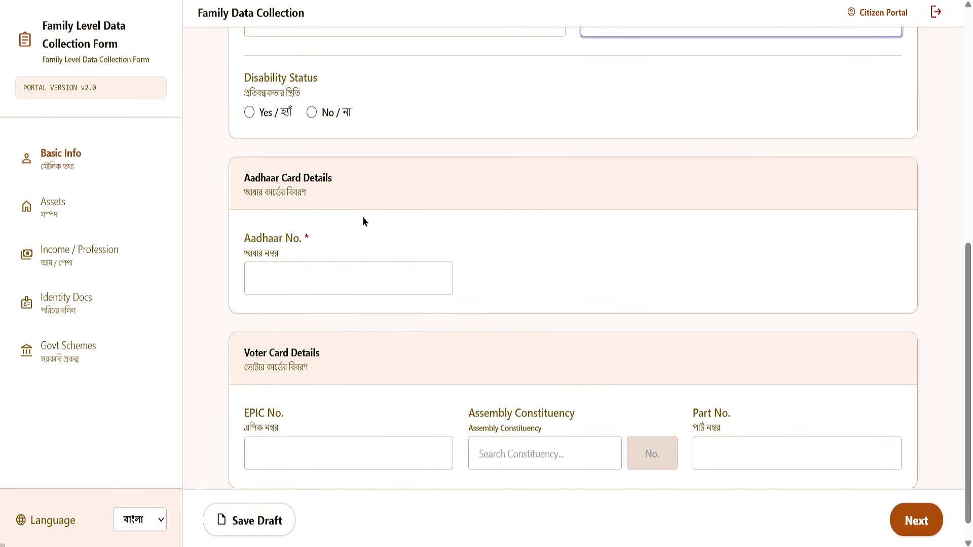
Try Disability Status Yes, set it to No, and choose 12 - Alipurduars as the voter card's Assembly Constituency
{"action": "scroll", "coordinate": [381, 239], "scroll_direction": "up", "scroll_amount": 9}
{"action": "scroll", "coordinate": [497, 258], "scroll_direction": "down", "scroll_amount": 8}
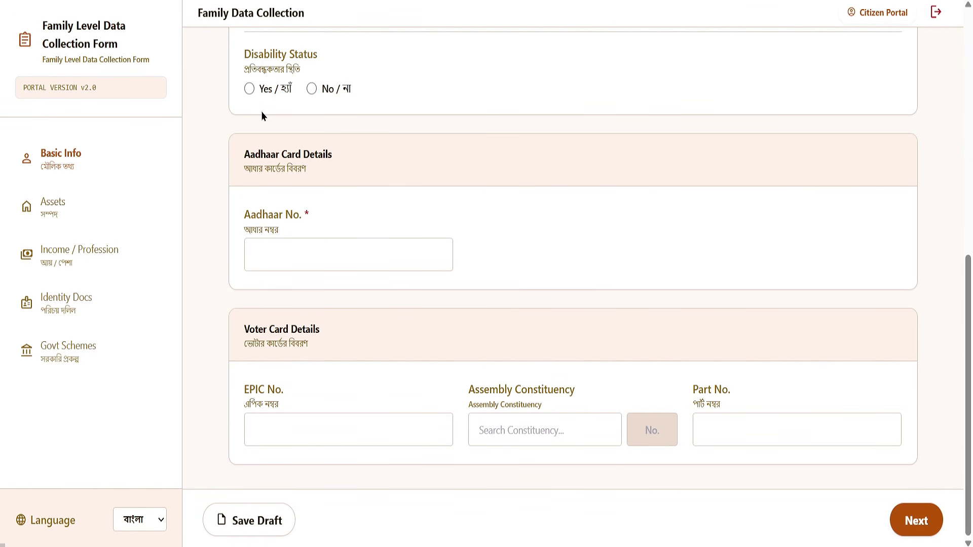
{"action": "left_click", "coordinate": [249, 90]}
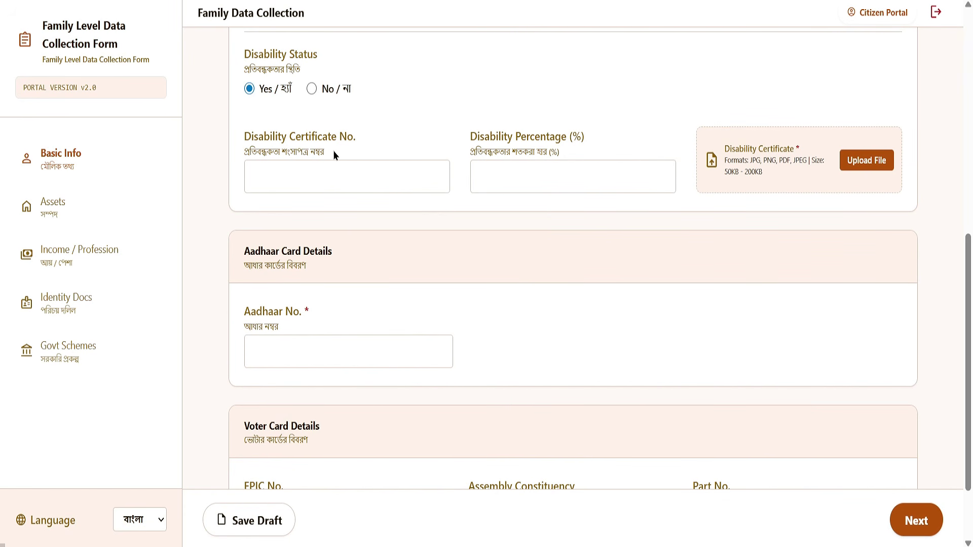
{"action": "left_click", "coordinate": [312, 89]}
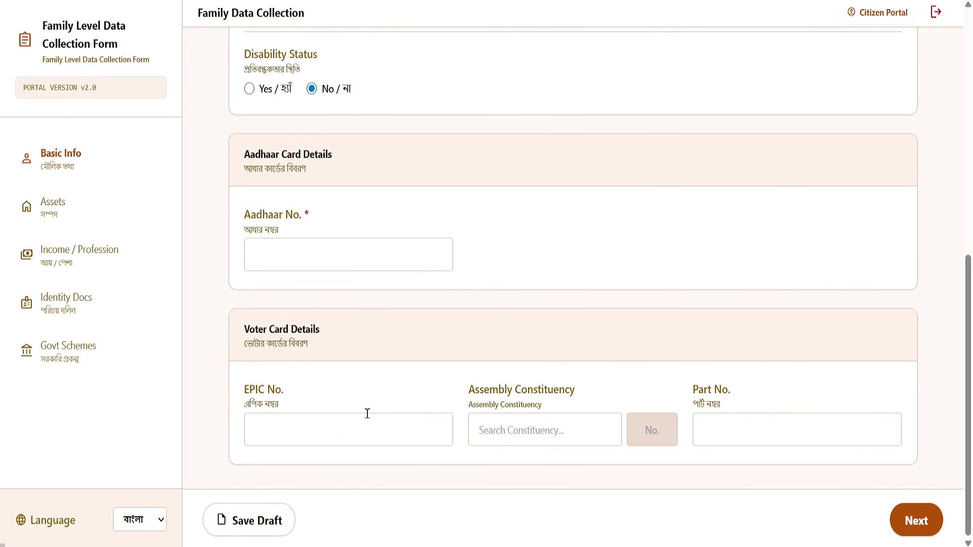
{"action": "left_click", "coordinate": [606, 434]}
{"action": "left_click", "coordinate": [672, 318]}
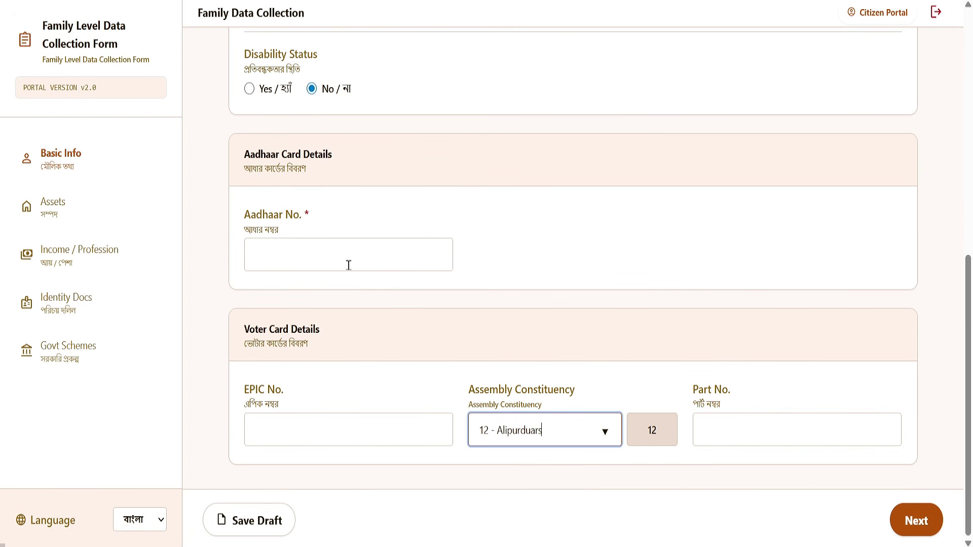
Review the second member's basic information and read the validation message about the EPIC (Voter ID) requirement
{"action": "scroll", "coordinate": [356, 282], "scroll_direction": "up", "scroll_amount": 5}
{"action": "scroll", "coordinate": [355, 281], "scroll_direction": "down", "scroll_amount": 5}
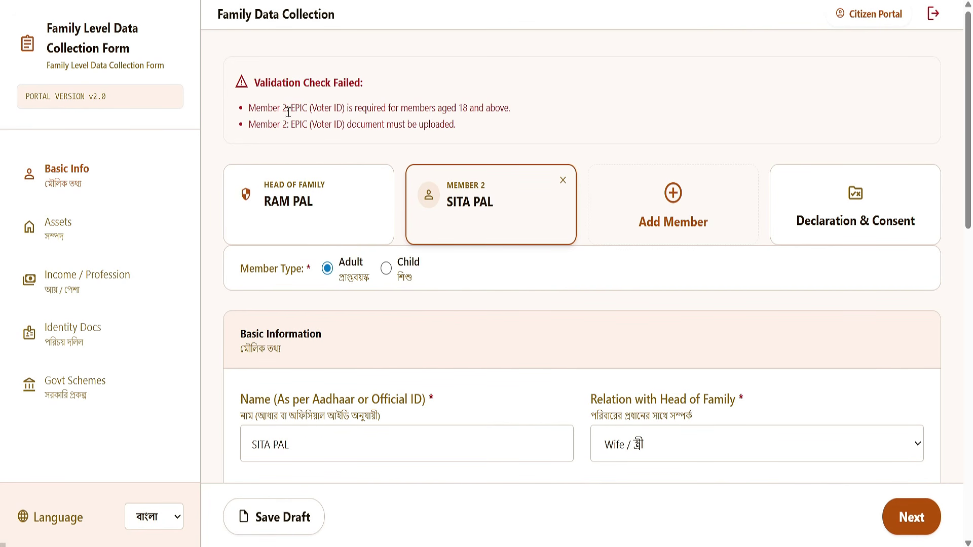
{"action": "left_click_drag", "start_coordinate": [287, 107], "coordinate": [511, 104]}
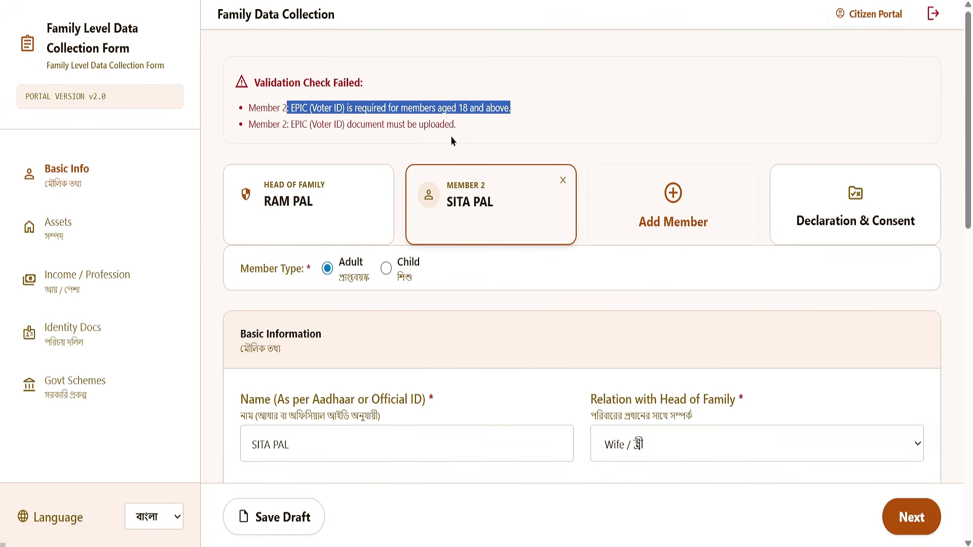
{"action": "key", "text": "ctrl+plus"}
{"action": "scroll", "coordinate": [451, 136], "scroll_direction": "down", "scroll_amount": 15}
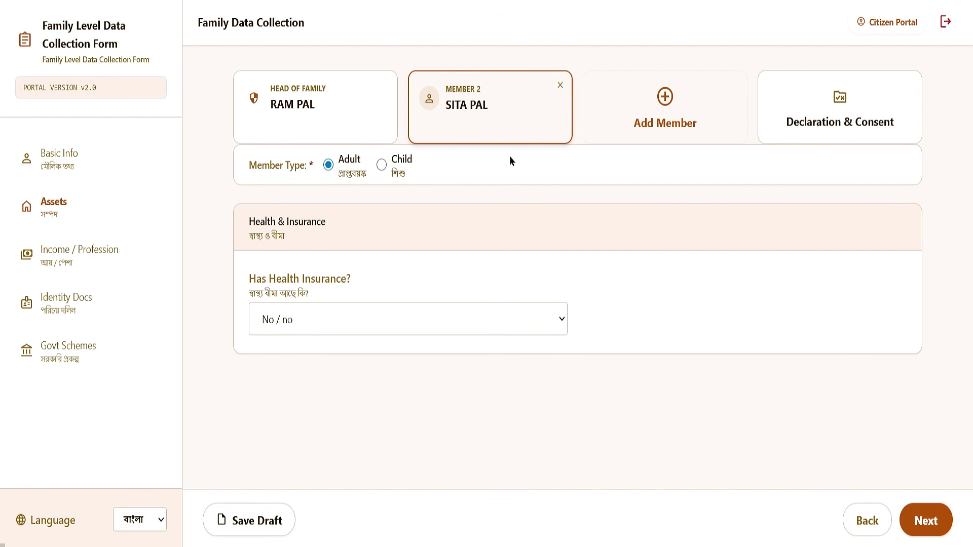
Try health insurance Yes with the Government type and Swasthya Sathi scheme, and set Has Health Insurance? back to No / no
{"action": "left_click", "coordinate": [294, 330]}
{"action": "left_click", "coordinate": [287, 367]}
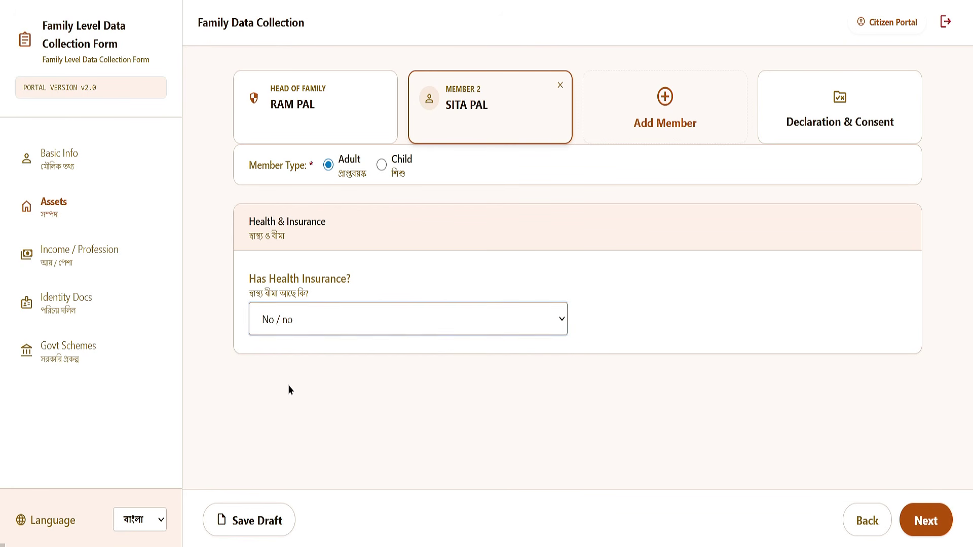
{"action": "left_click", "coordinate": [648, 310]}
{"action": "left_click", "coordinate": [603, 367]}
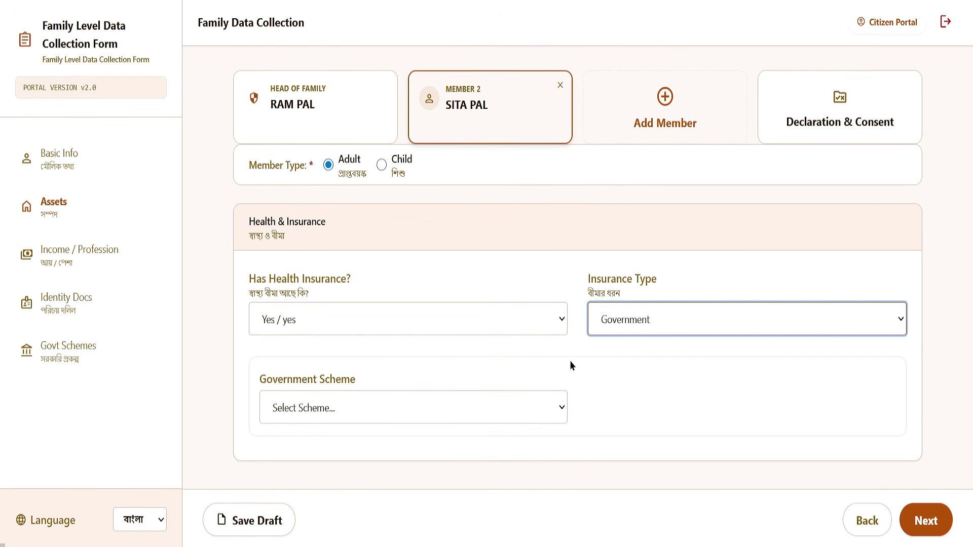
{"action": "left_click", "coordinate": [319, 409]}
{"action": "left_click", "coordinate": [307, 455]}
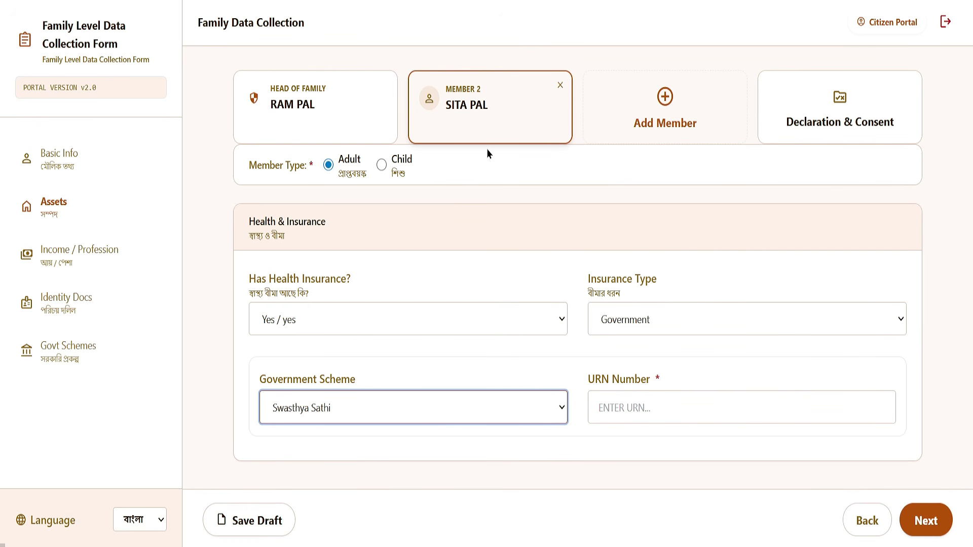
{"action": "left_click", "coordinate": [310, 330]}
{"action": "left_click", "coordinate": [305, 345]}
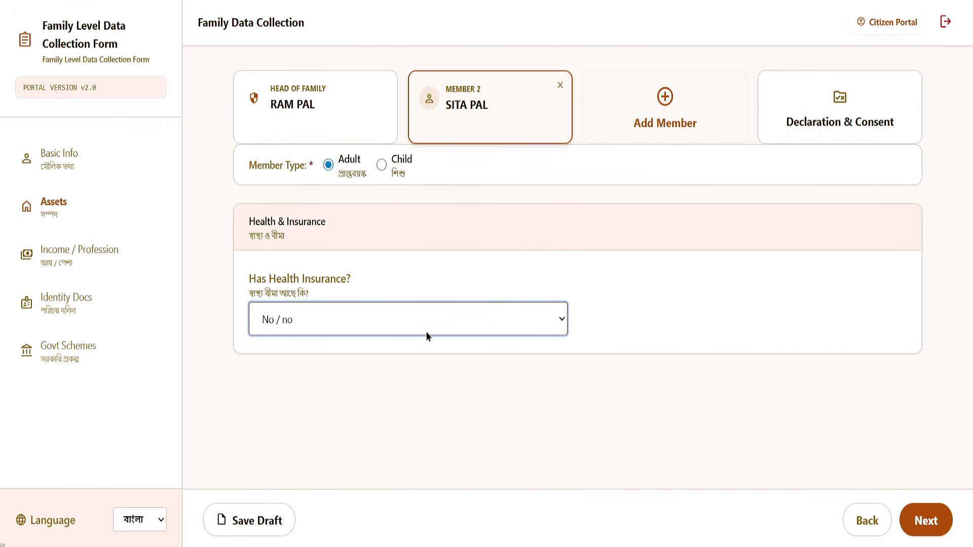
Continue to Income / Profession and answer No for both paying Income Tax or Professional Tax and having a PAN Card
{"action": "left_click", "coordinate": [931, 523]}
{"action": "scroll", "coordinate": [685, 402], "scroll_direction": "down", "scroll_amount": 2}
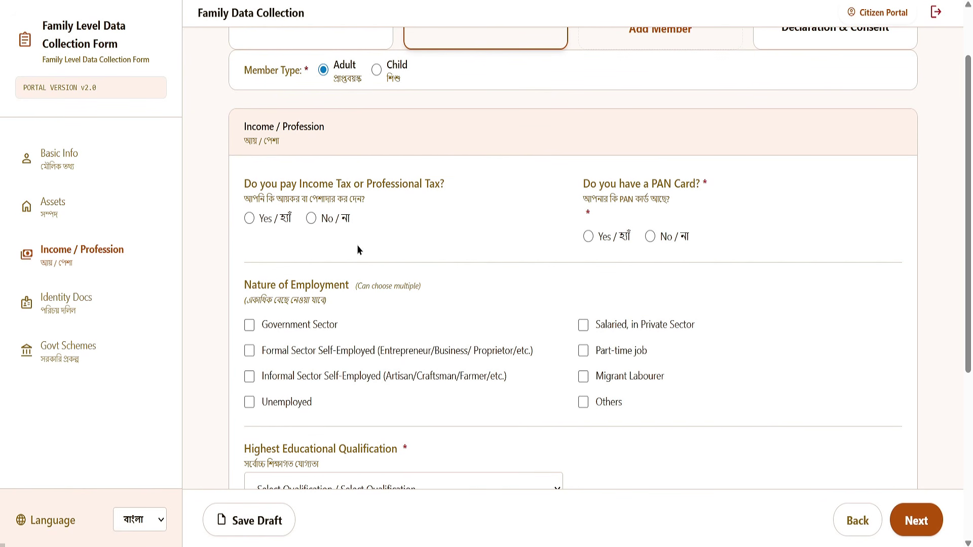
{"action": "scroll", "coordinate": [470, 228], "scroll_direction": "up", "scroll_amount": 2}
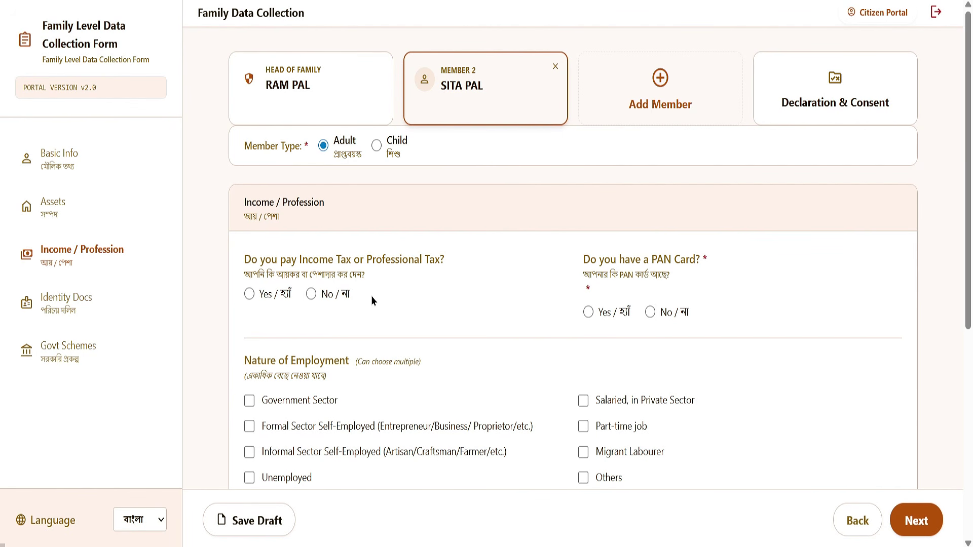
{"action": "left_click", "coordinate": [311, 295]}
{"action": "scroll", "coordinate": [657, 296], "scroll_direction": "down", "scroll_amount": 2}
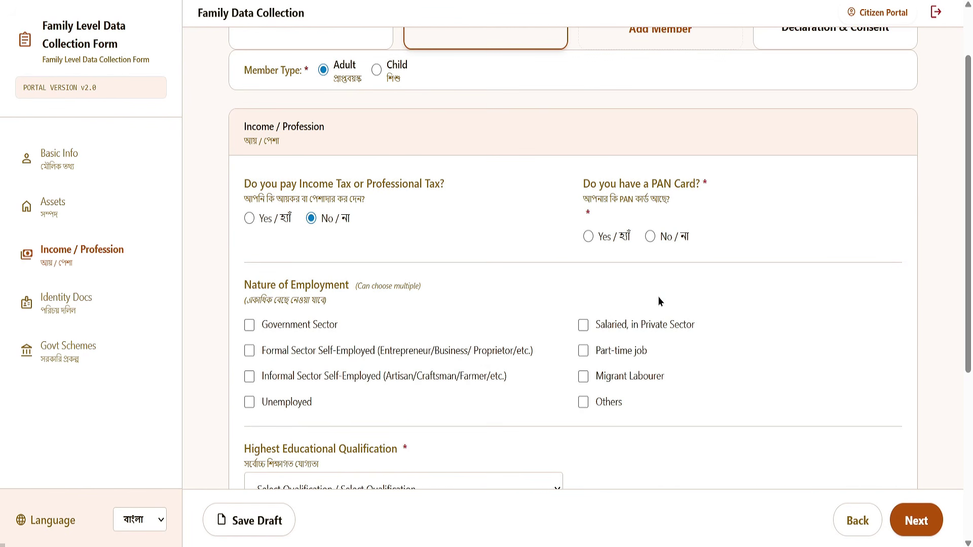
{"action": "left_click", "coordinate": [650, 236]}
Set the second member's Highest Educational Qualification to 12th/Uchcha Madhyamik
{"action": "scroll", "coordinate": [501, 307], "scroll_direction": "down", "scroll_amount": 4}
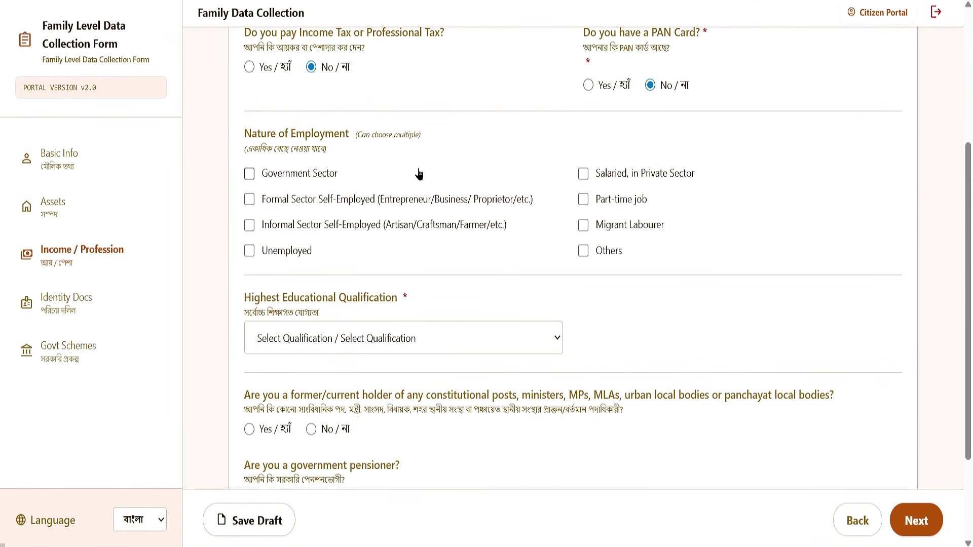
{"action": "scroll", "coordinate": [282, 112], "scroll_direction": "down", "scroll_amount": 1}
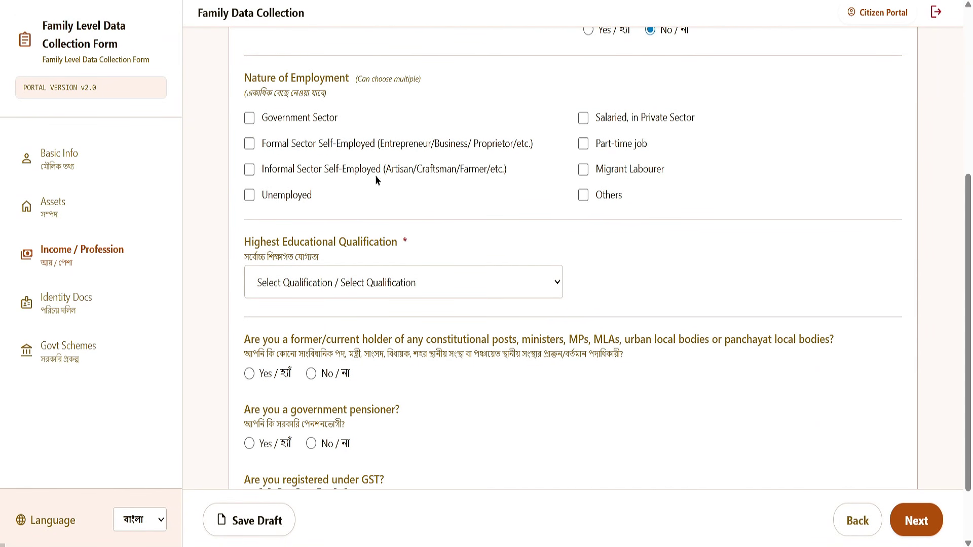
{"action": "left_click", "coordinate": [315, 282]}
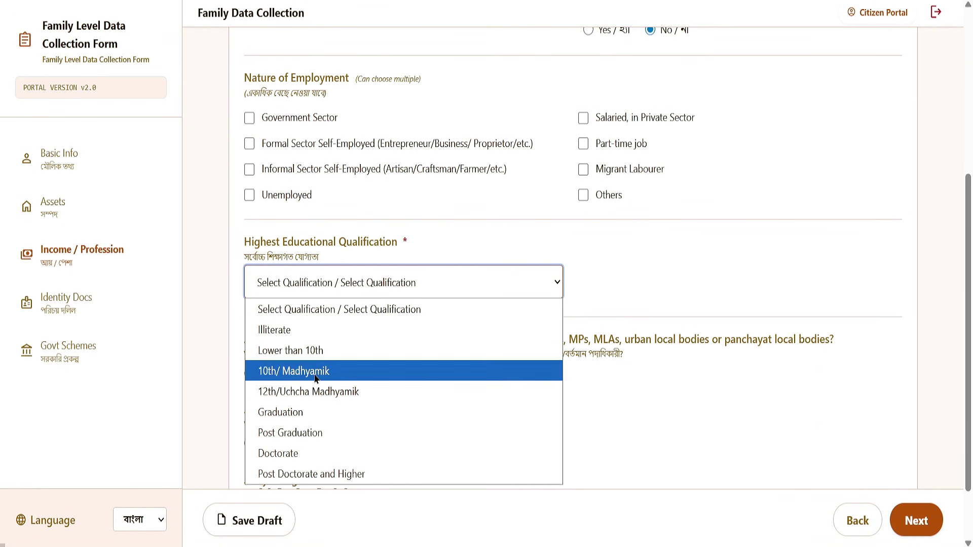
{"action": "left_click", "coordinate": [315, 393]}
{"action": "scroll", "coordinate": [388, 370], "scroll_direction": "down", "scroll_amount": 2}
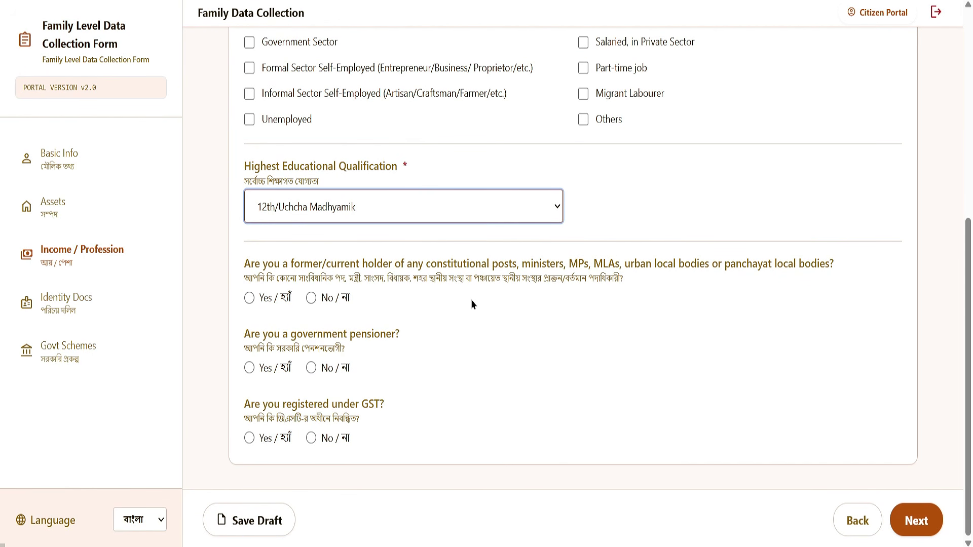
Answer No to the questions on holding constitutional posts, being a government pensioner and being registered under GST
{"action": "left_click", "coordinate": [311, 298]}
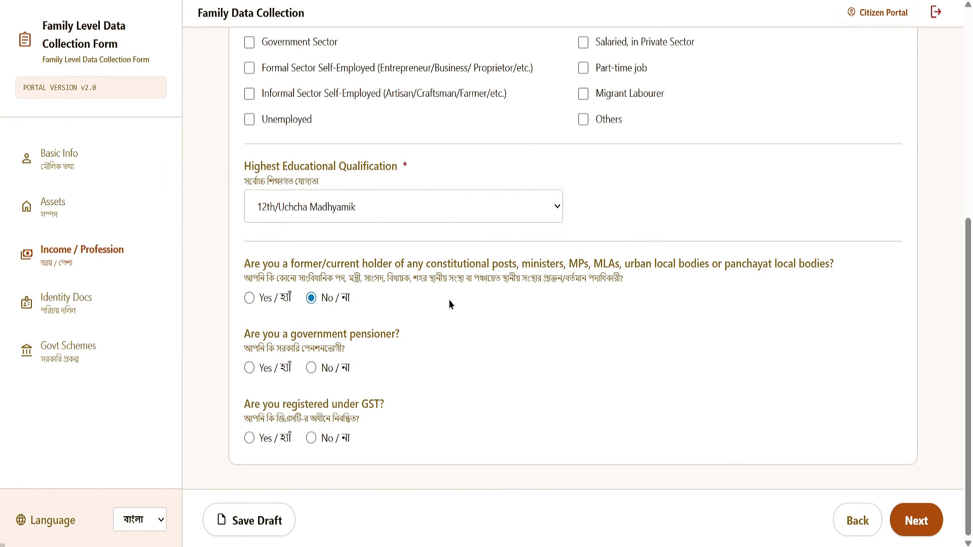
{"action": "left_click_drag", "start_coordinate": [246, 352], "coordinate": [350, 355]}
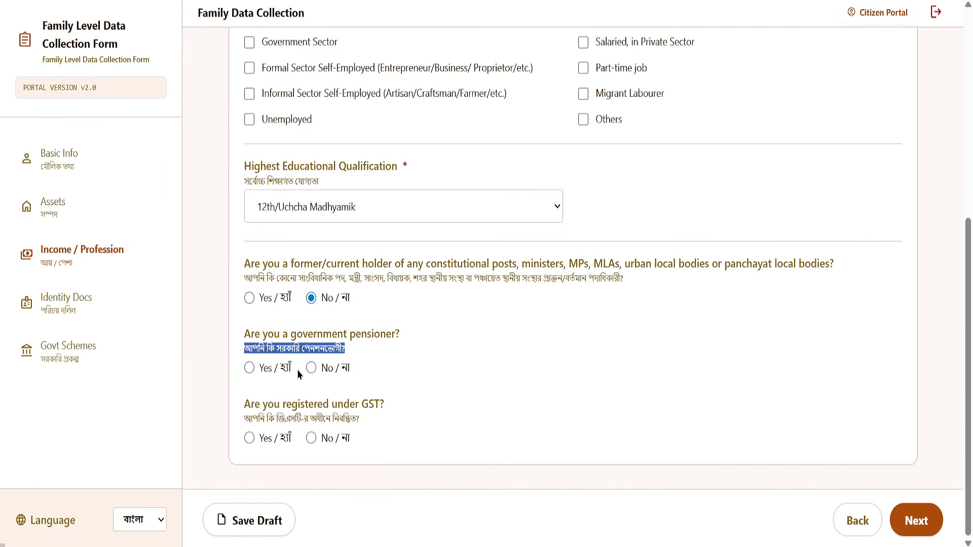
{"action": "left_click", "coordinate": [249, 368]}
{"action": "left_click", "coordinate": [311, 370]}
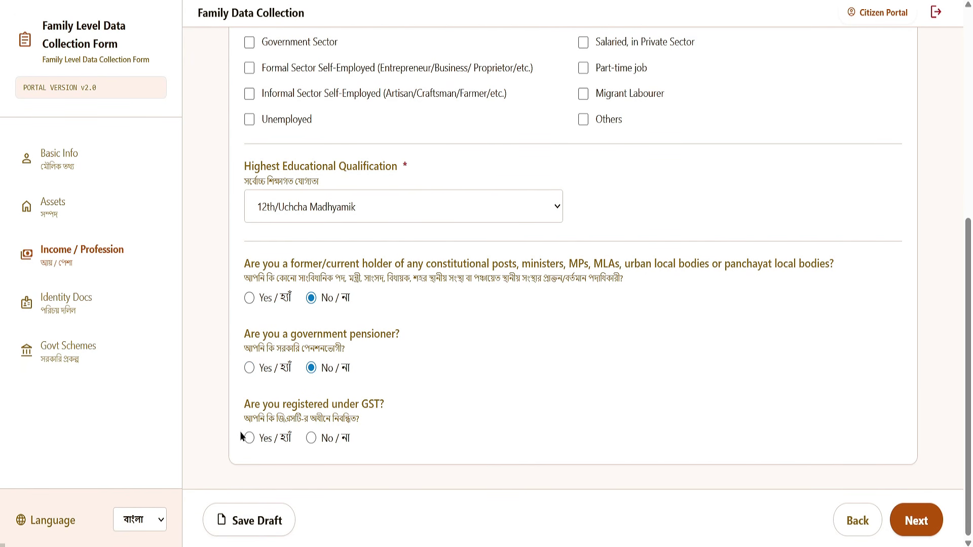
{"action": "left_click_drag", "start_coordinate": [240, 420], "coordinate": [361, 415]}
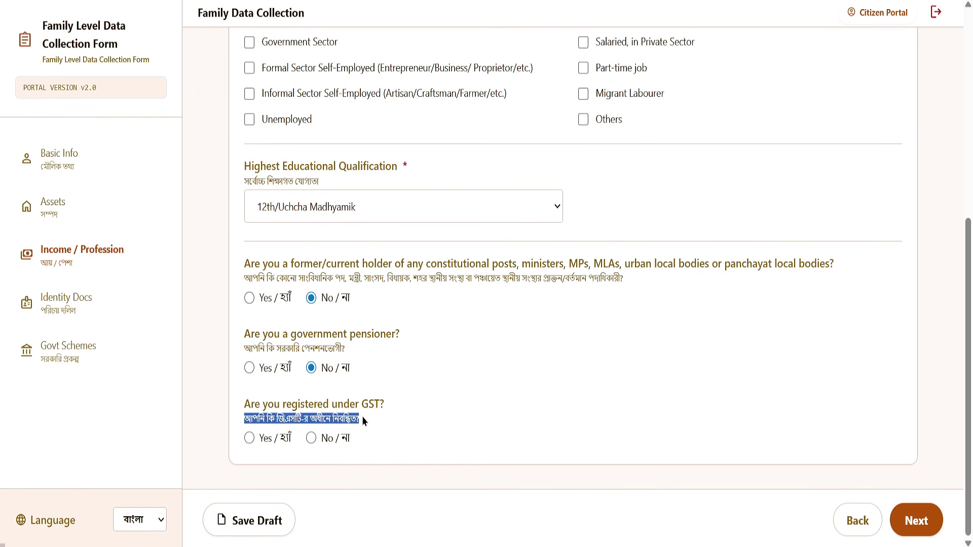
{"action": "left_click", "coordinate": [312, 438]}
Choose Government Sector as the second member's Nature of Employment and continue to the Identity Docs section
{"action": "scroll", "coordinate": [400, 356], "scroll_direction": "up", "scroll_amount": 5}
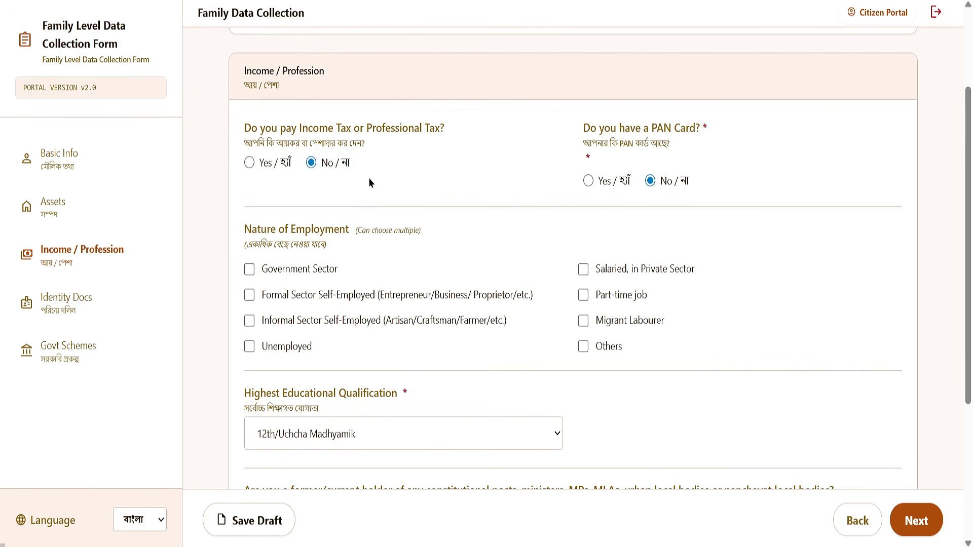
{"action": "scroll", "coordinate": [454, 309], "scroll_direction": "down", "scroll_amount": 5}
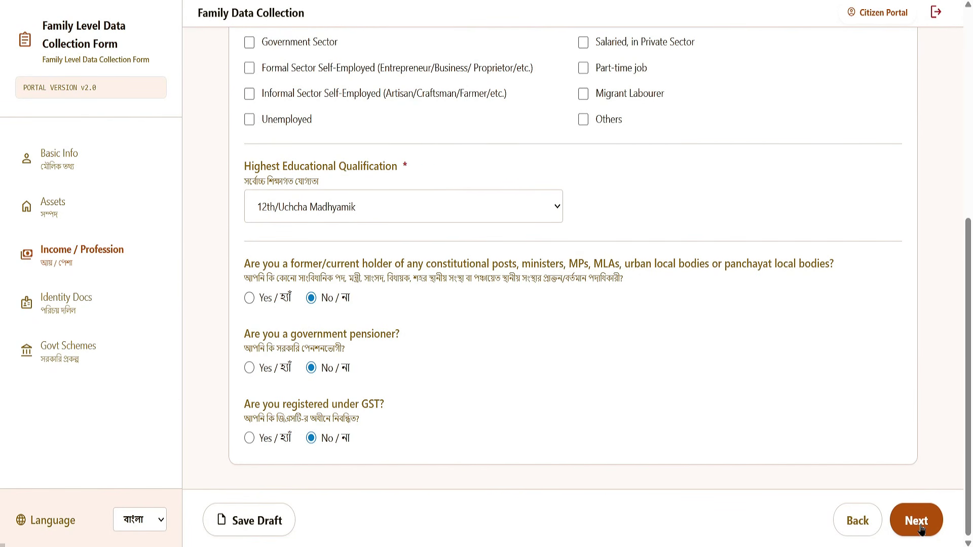
{"action": "scroll", "coordinate": [600, 412], "scroll_direction": "up", "scroll_amount": 6}
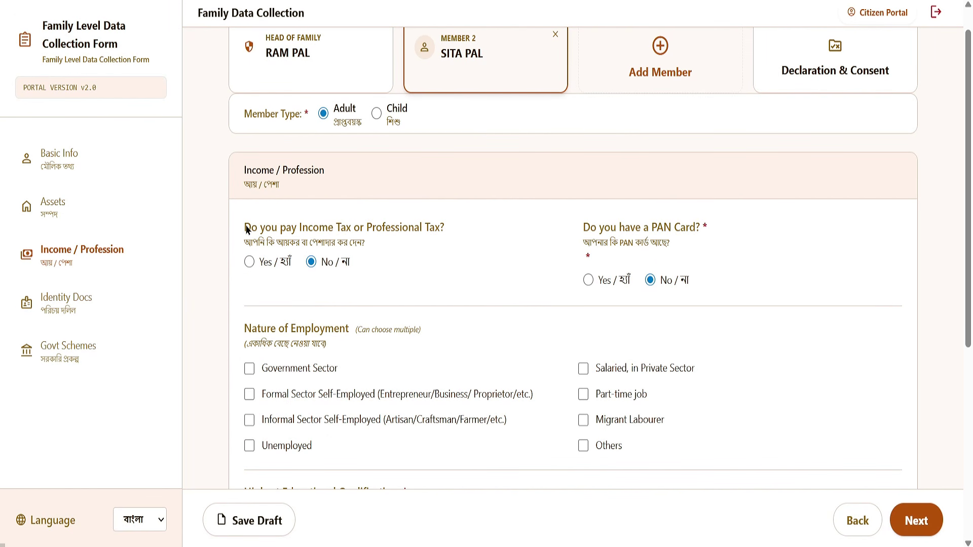
{"action": "left_click_drag", "start_coordinate": [247, 229], "coordinate": [444, 228]}
{"action": "left_click", "coordinate": [242, 332]}
{"action": "left_click_drag", "start_coordinate": [242, 333], "coordinate": [357, 335]}
{"action": "left_click", "coordinate": [350, 367]}
{"action": "left_click_drag", "start_coordinate": [699, 229], "coordinate": [707, 230]}
{"action": "scroll", "coordinate": [503, 420], "scroll_direction": "down", "scroll_amount": 6}
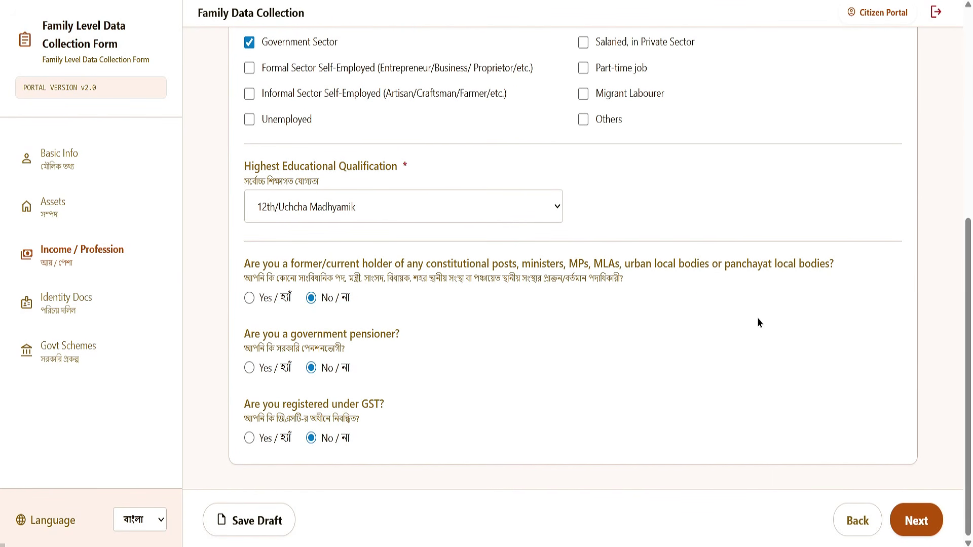
{"action": "left_click", "coordinate": [910, 526]}
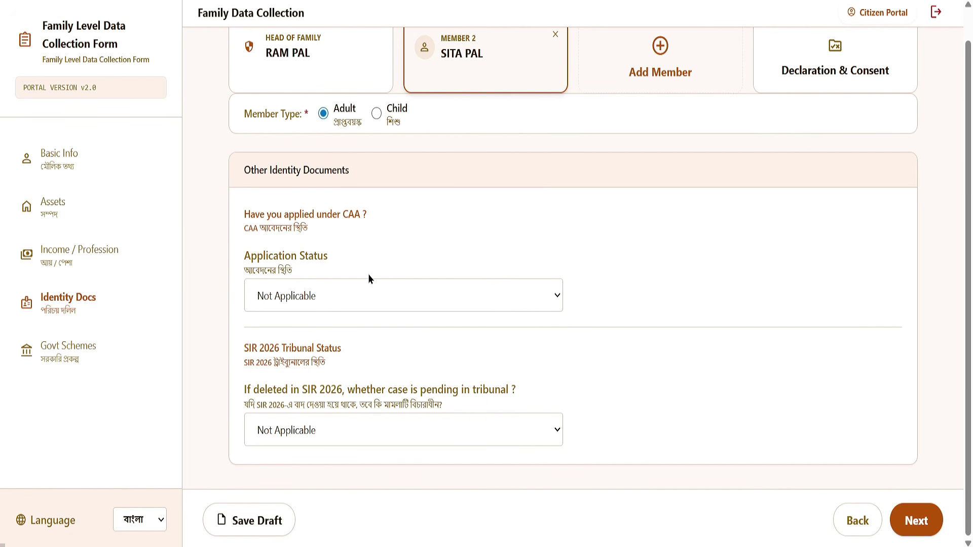
Examine the options for the CAA Application Status and the SIR 2026 tribunal case, keeping both at Not Applicable
{"action": "left_click", "coordinate": [336, 297]}
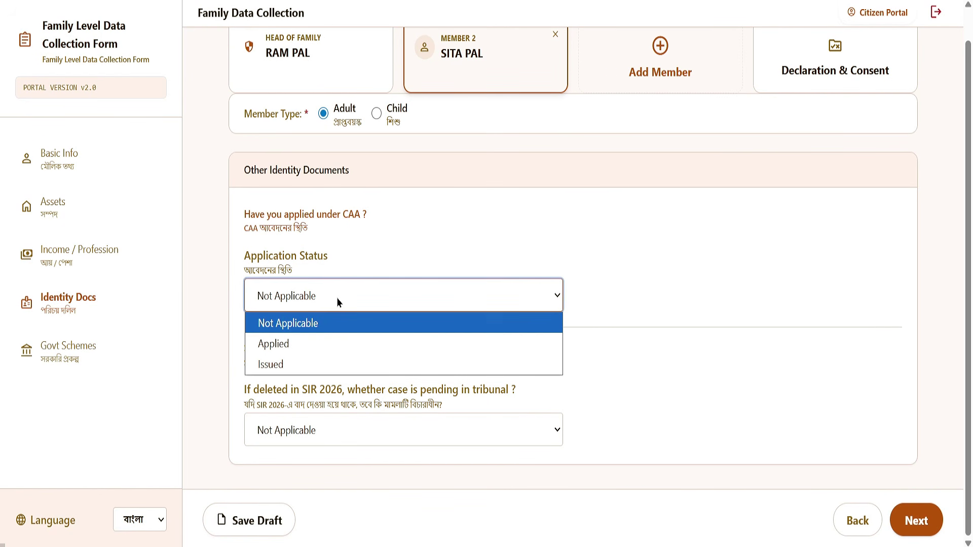
{"action": "left_click", "coordinate": [352, 328]}
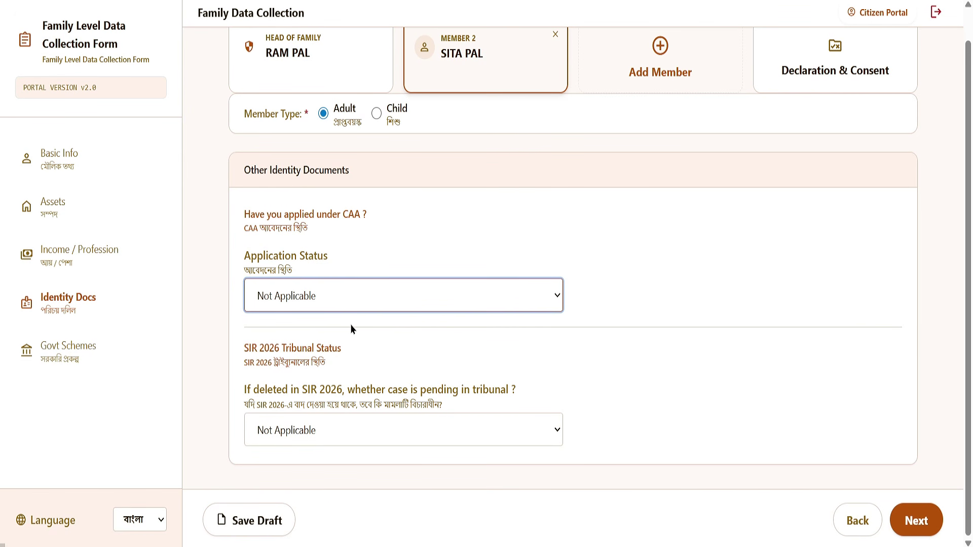
{"action": "left_click", "coordinate": [306, 435]}
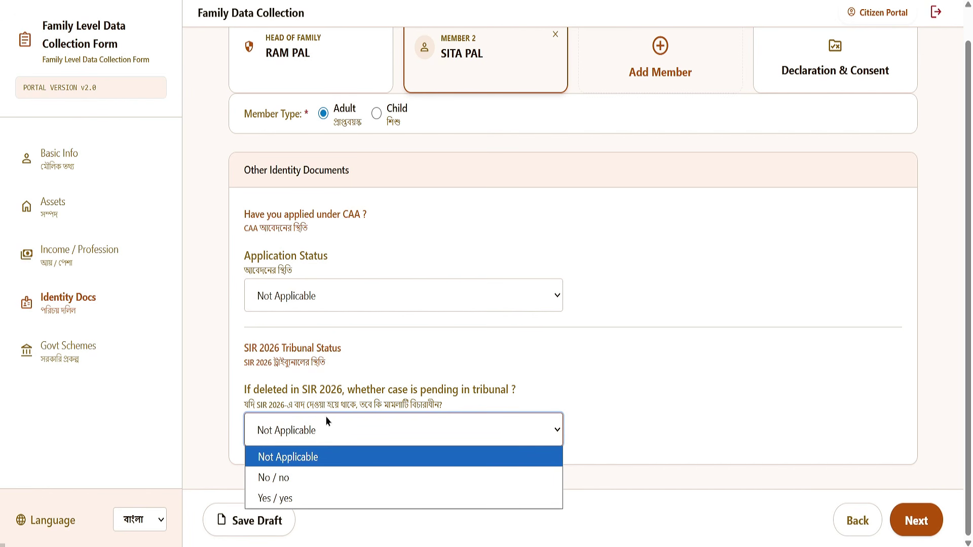
{"action": "left_click", "coordinate": [306, 298]}
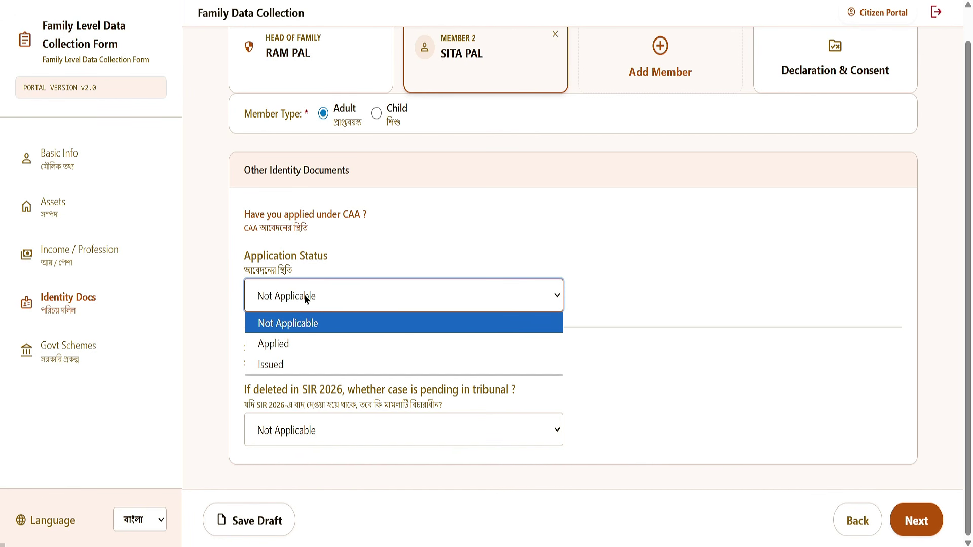
{"action": "left_click", "coordinate": [405, 412]}
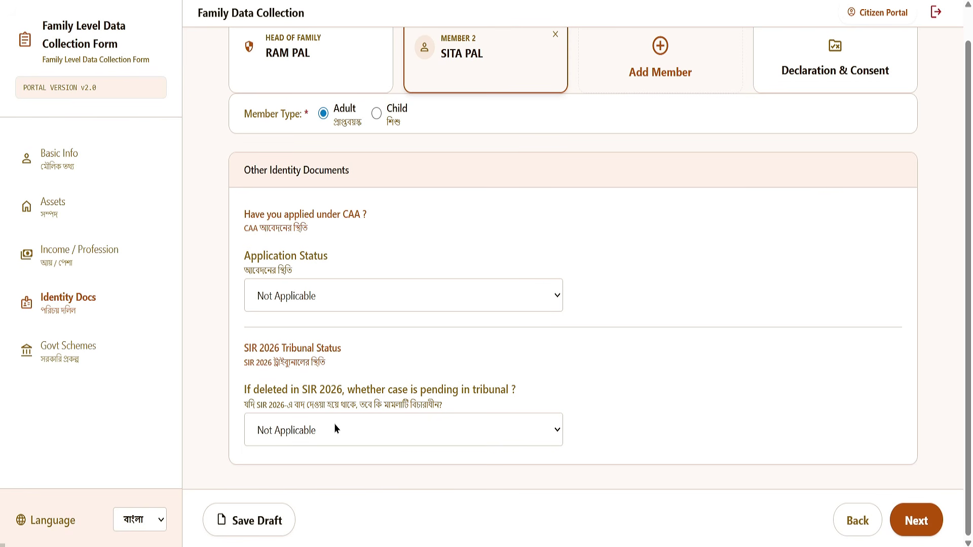
Answer Yes to whether the second member's SIR 2026 deletion case is pending in tribunal and continue to the Govt Schemes section
{"action": "left_click_drag", "start_coordinate": [394, 390], "coordinate": [480, 400]}
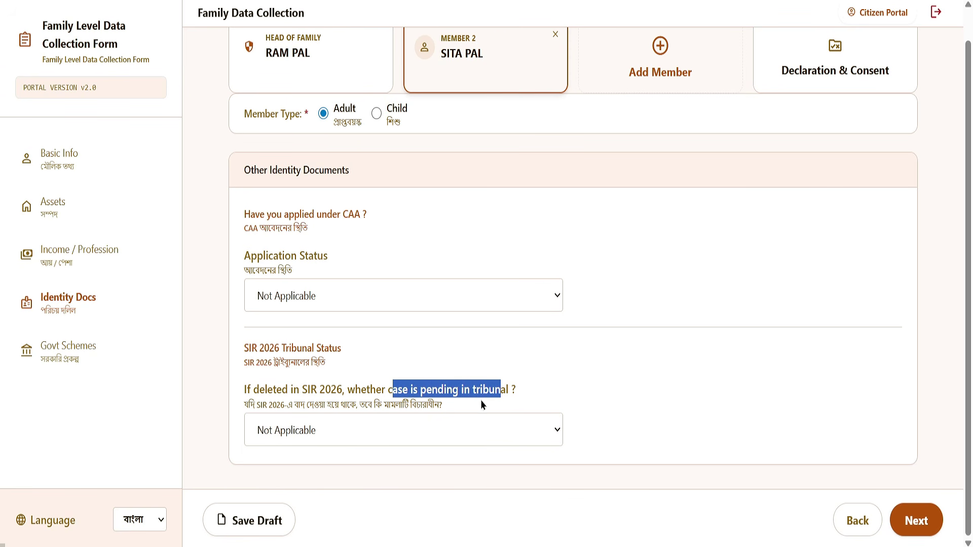
{"action": "left_click", "coordinate": [294, 433]}
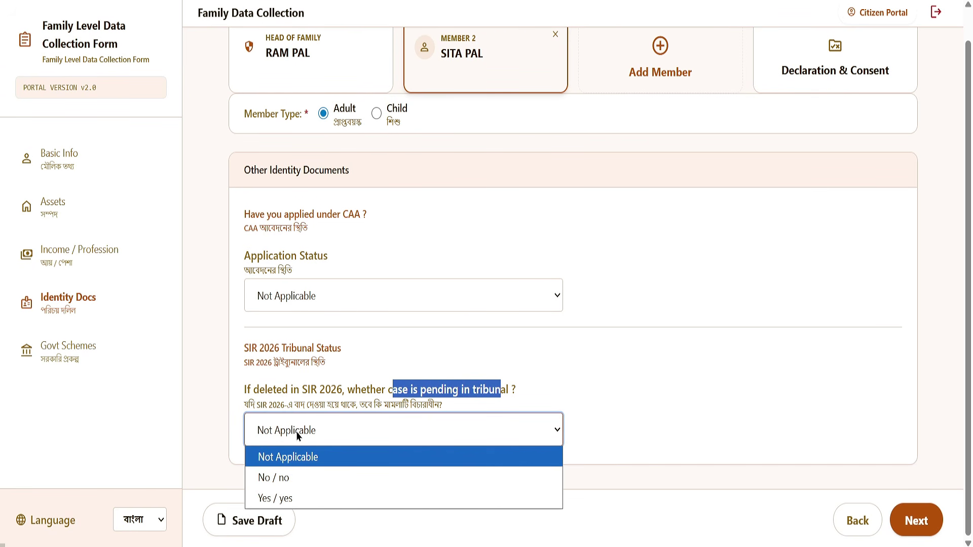
{"action": "left_click", "coordinate": [298, 499]}
{"action": "left_click", "coordinate": [911, 527]}
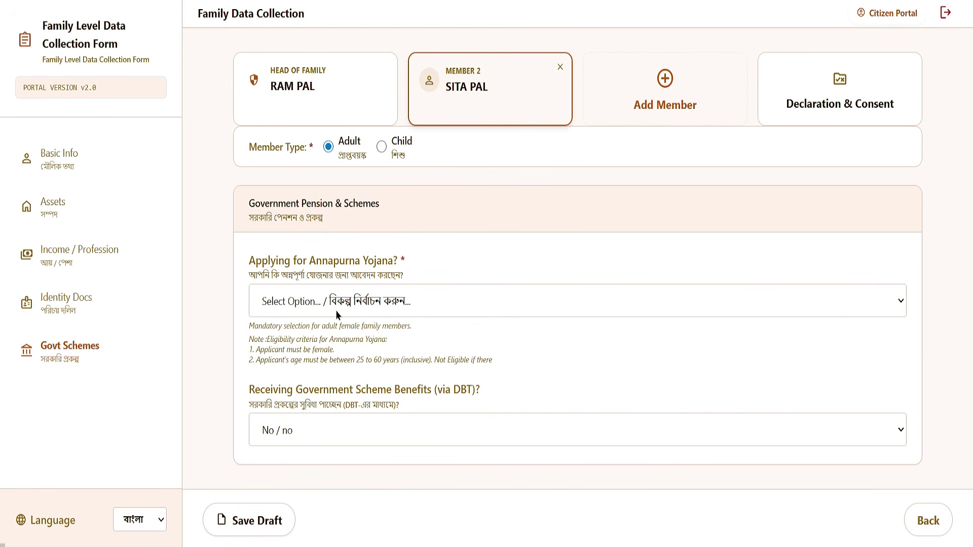
Declare that the second member is applying for Annapurna Yojana, and check the eligibility notes and the Identity Docs answers
{"action": "left_click_drag", "start_coordinate": [278, 281], "coordinate": [396, 285]}
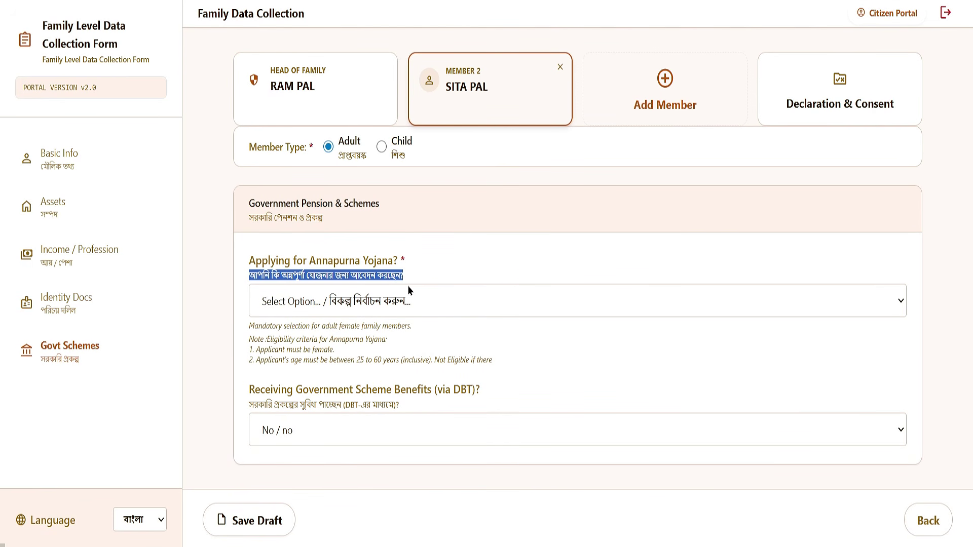
{"action": "left_click", "coordinate": [410, 293]}
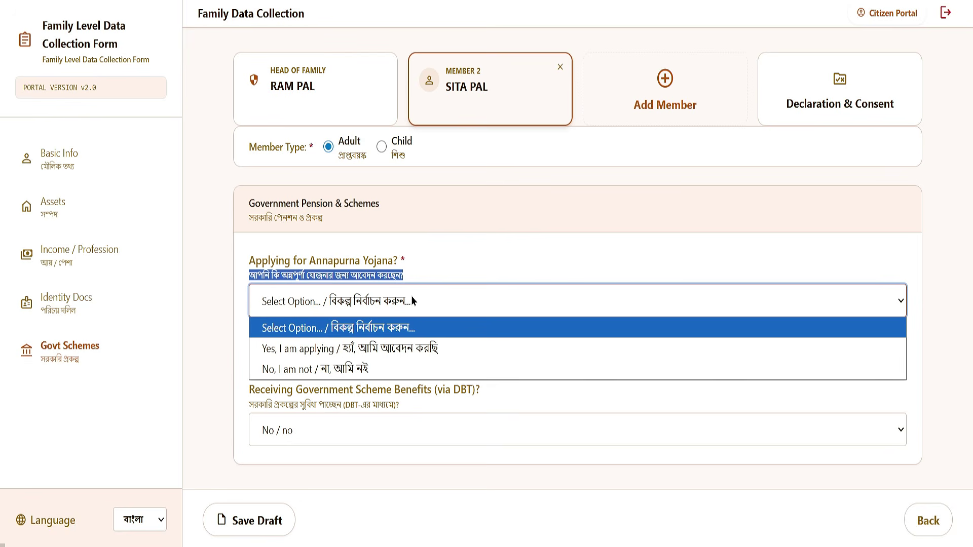
{"action": "left_click", "coordinate": [397, 349]}
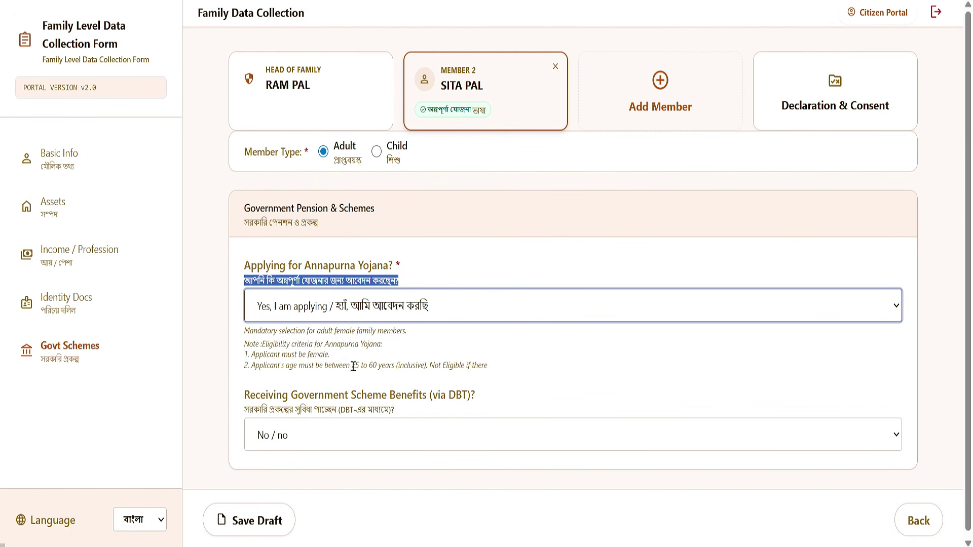
{"action": "left_click_drag", "start_coordinate": [352, 366], "coordinate": [413, 365]}
{"action": "left_click_drag", "start_coordinate": [274, 355], "coordinate": [328, 355]}
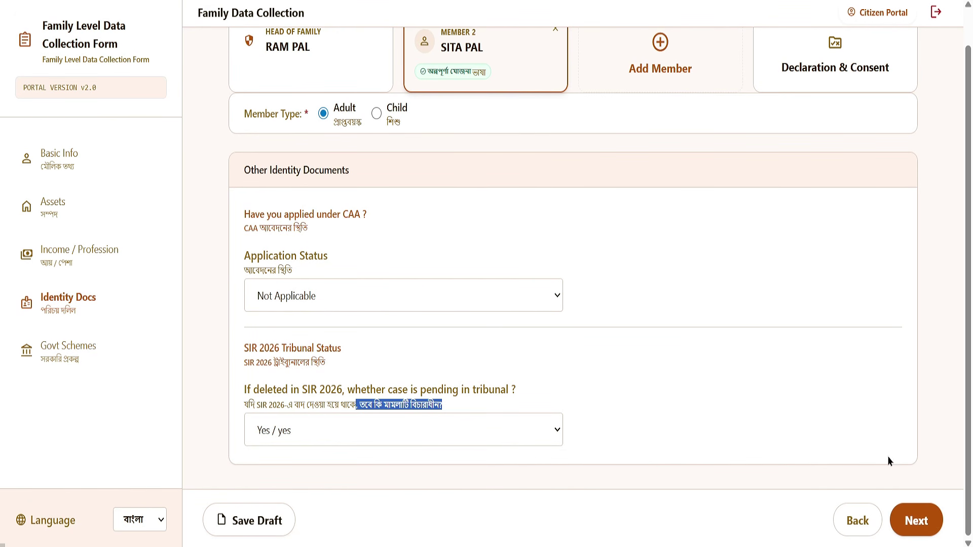
{"action": "left_click", "coordinate": [931, 511]}
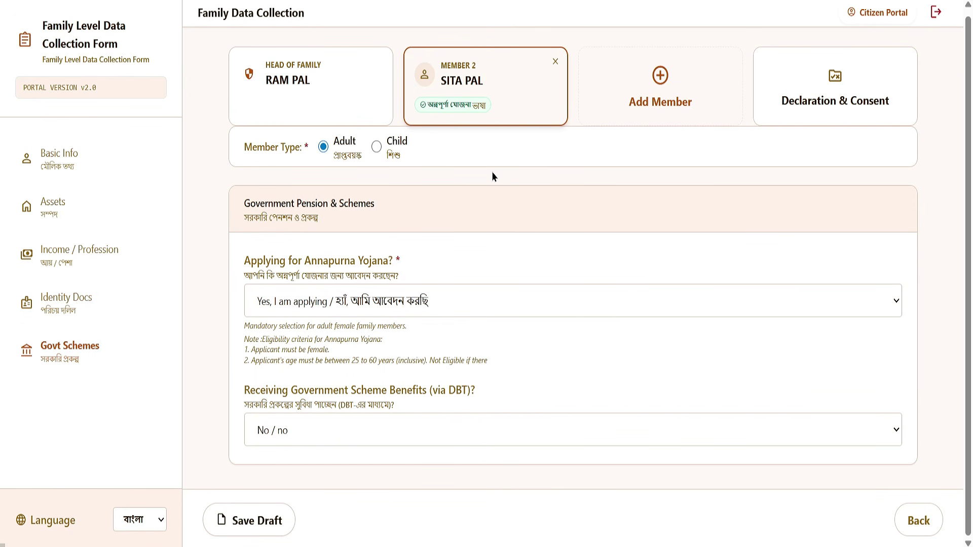
Save the draft, then add a third family member with the member type Child
{"action": "left_click", "coordinate": [269, 527]}
{"action": "left_click", "coordinate": [668, 92]}
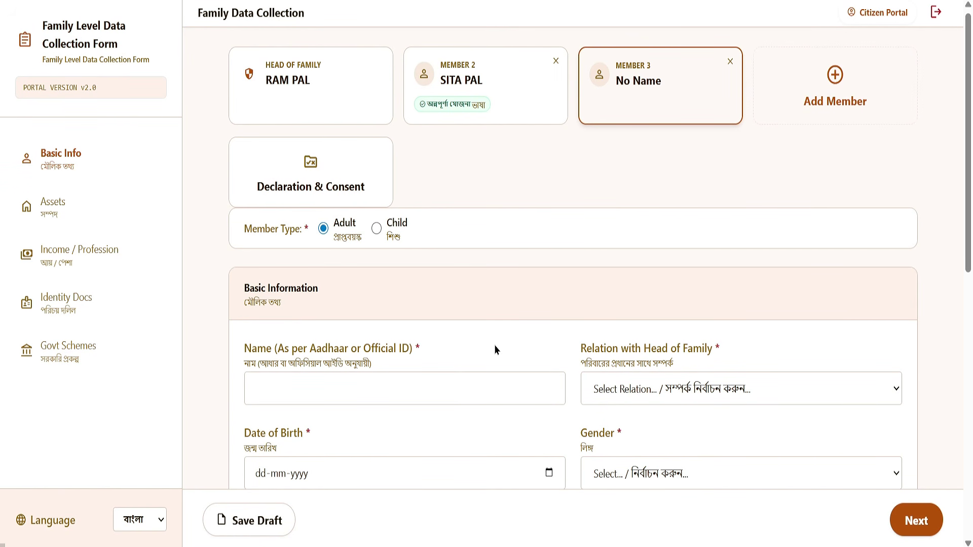
{"action": "left_click", "coordinate": [376, 231]}
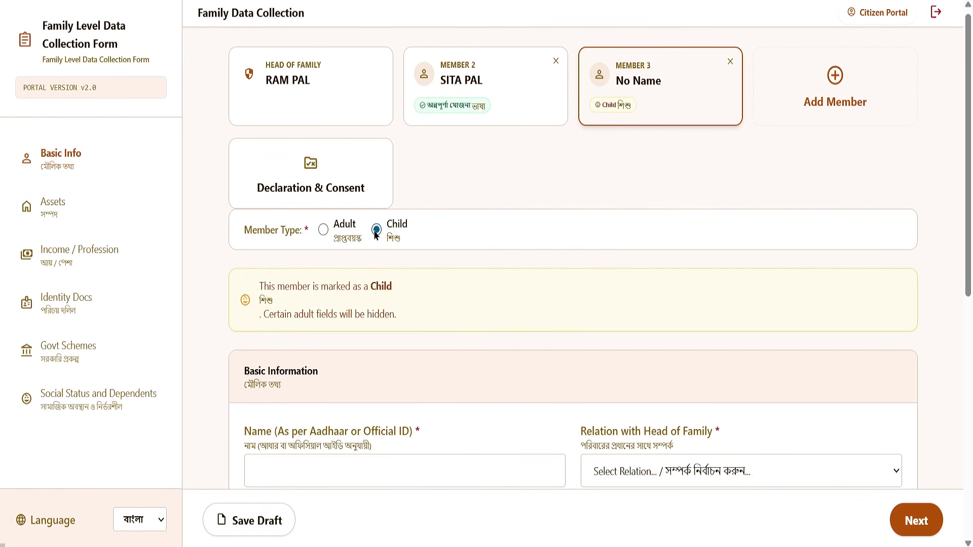
Switch to the Google results for "adult age in india" to check the age of majority, then return to the form
{"action": "left_click", "coordinate": [456, 1]}
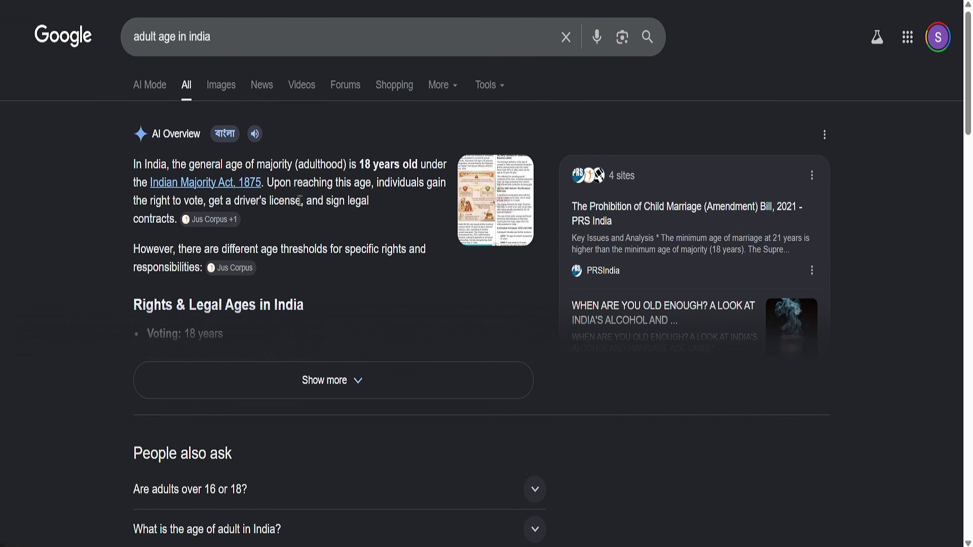
{"action": "left_click_drag", "start_coordinate": [357, 163], "coordinate": [446, 164]}
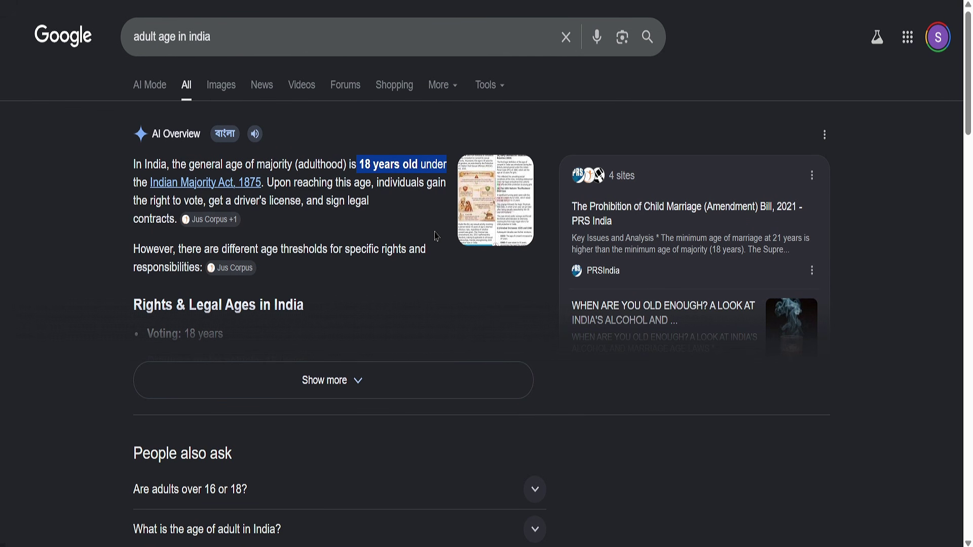
{"action": "left_click", "coordinate": [208, 514]}
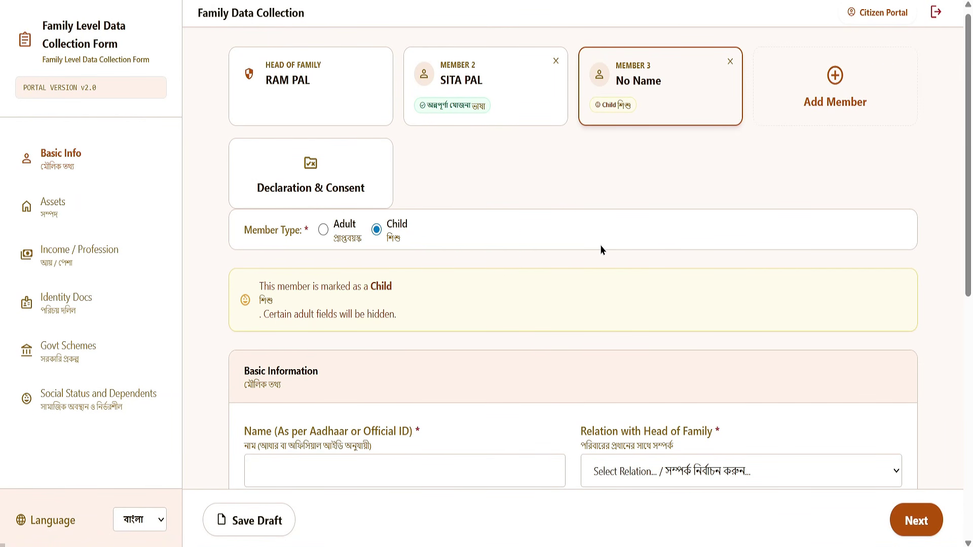
Set the child's Relation with Head of Family to Son and the Category to UR (Unreserved Category)
{"action": "scroll", "coordinate": [338, 252], "scroll_direction": "down", "scroll_amount": 6}
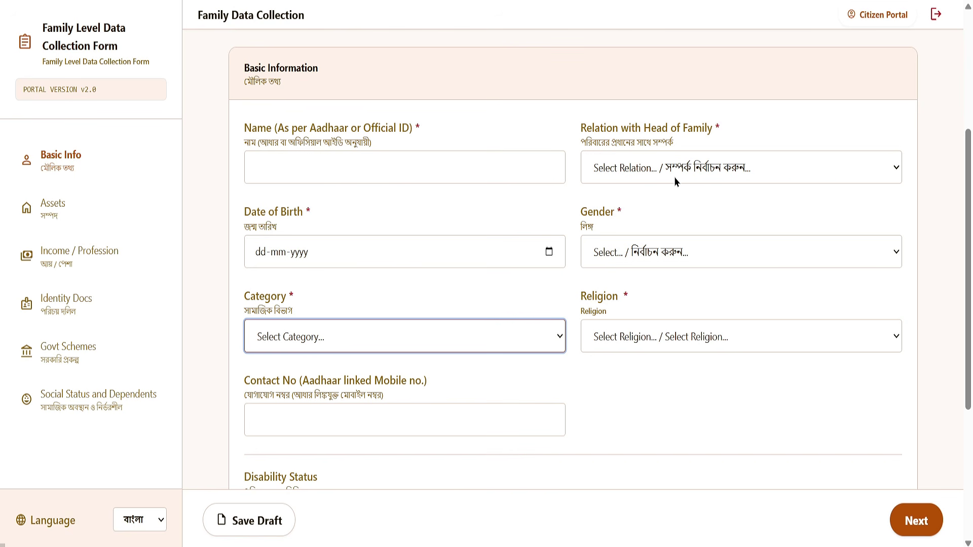
{"action": "left_click", "coordinate": [664, 167]}
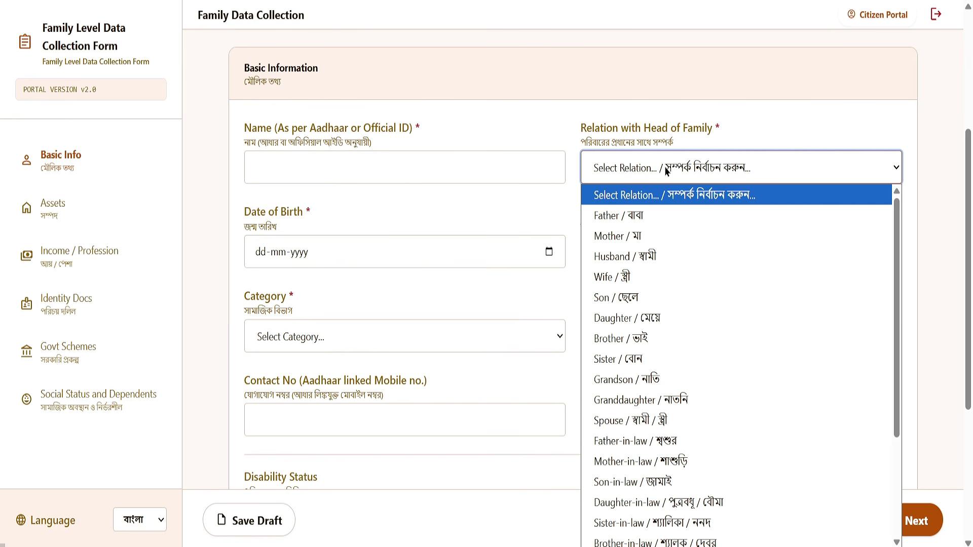
{"action": "left_click", "coordinate": [638, 302]}
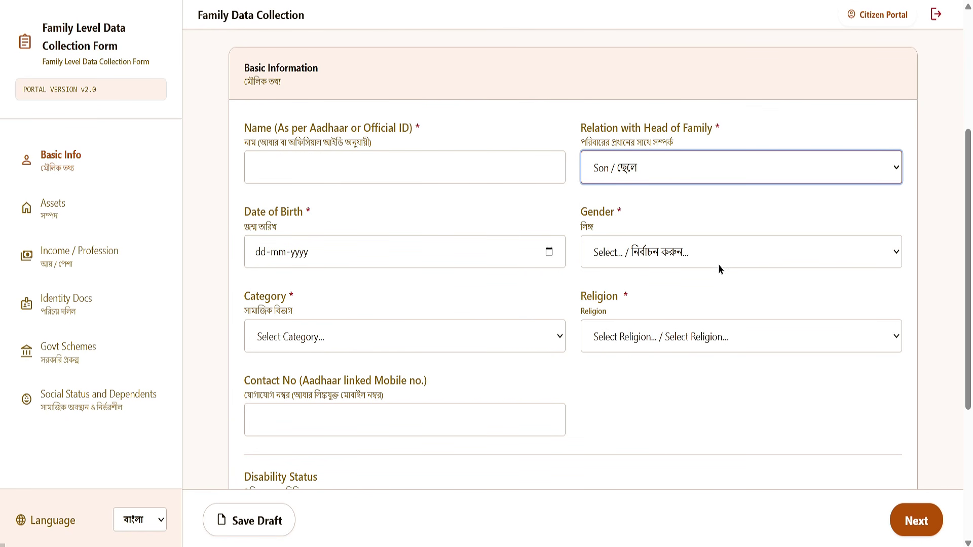
{"action": "left_click", "coordinate": [350, 338]}
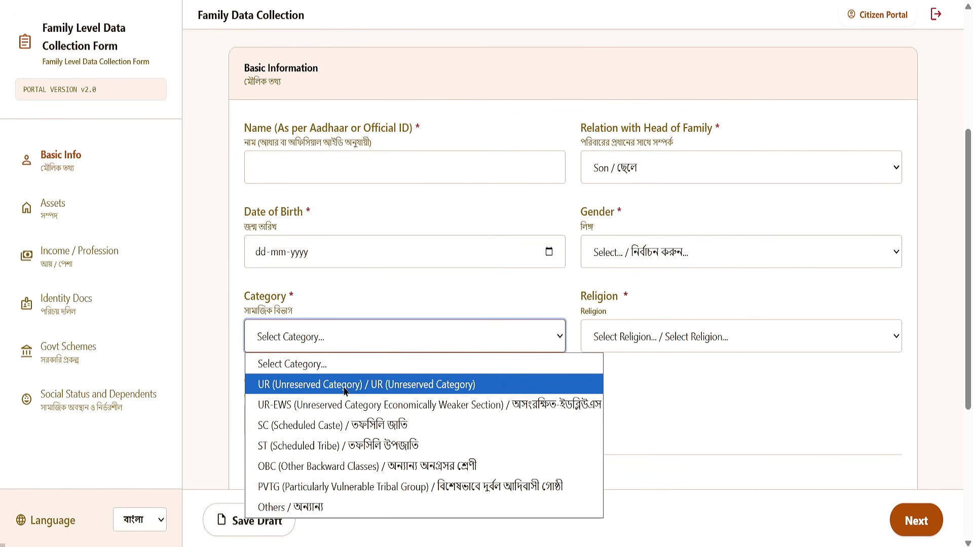
{"action": "left_click", "coordinate": [705, 376]}
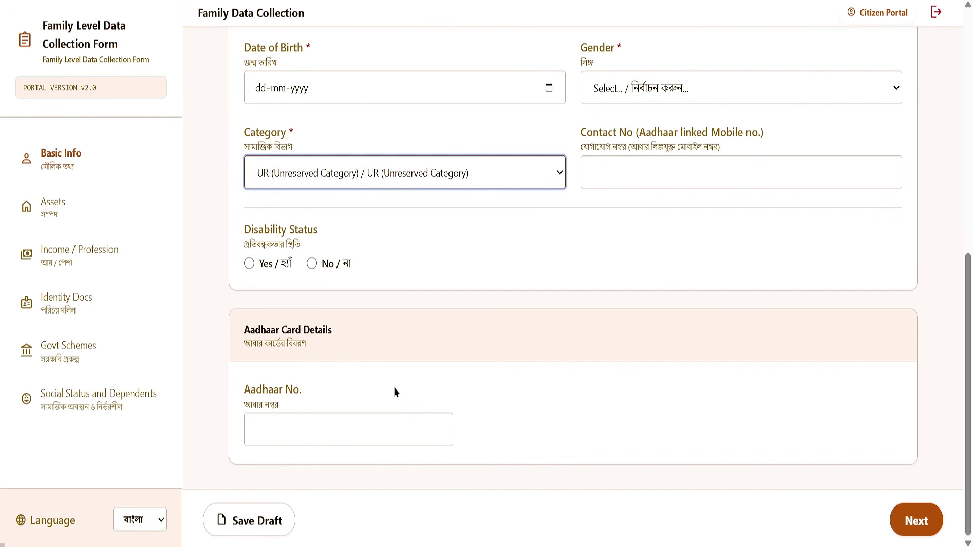
{"action": "left_click_drag", "start_coordinate": [244, 335], "coordinate": [353, 335]}
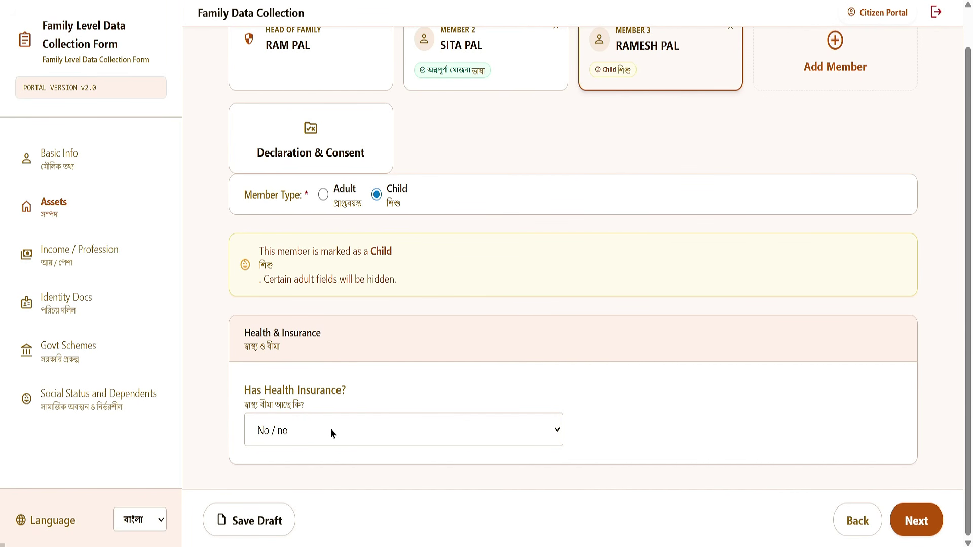
Continue through the child's Assets, Income / Profession and Identity Docs sections to Govt Schemes, keeping the default answers
{"action": "left_click", "coordinate": [921, 522]}
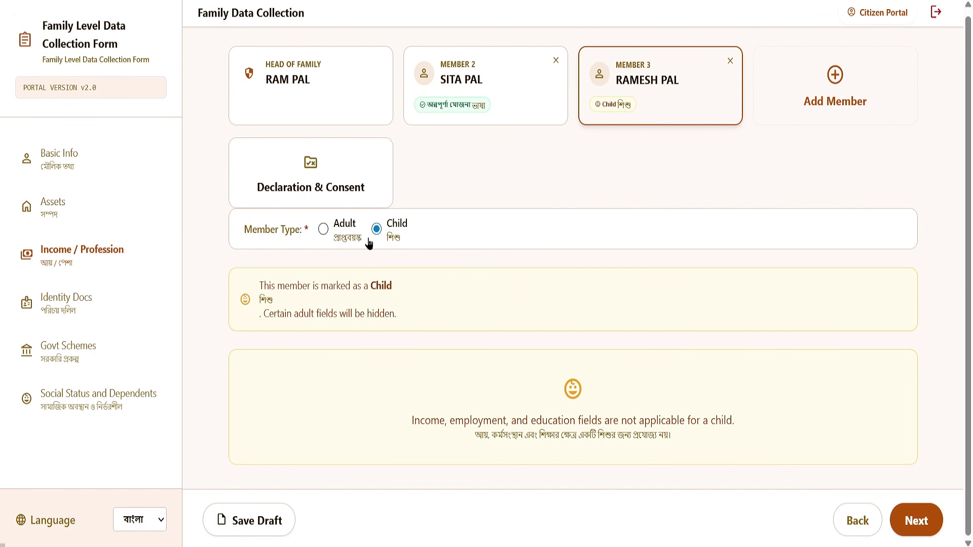
{"action": "left_click", "coordinate": [912, 517]}
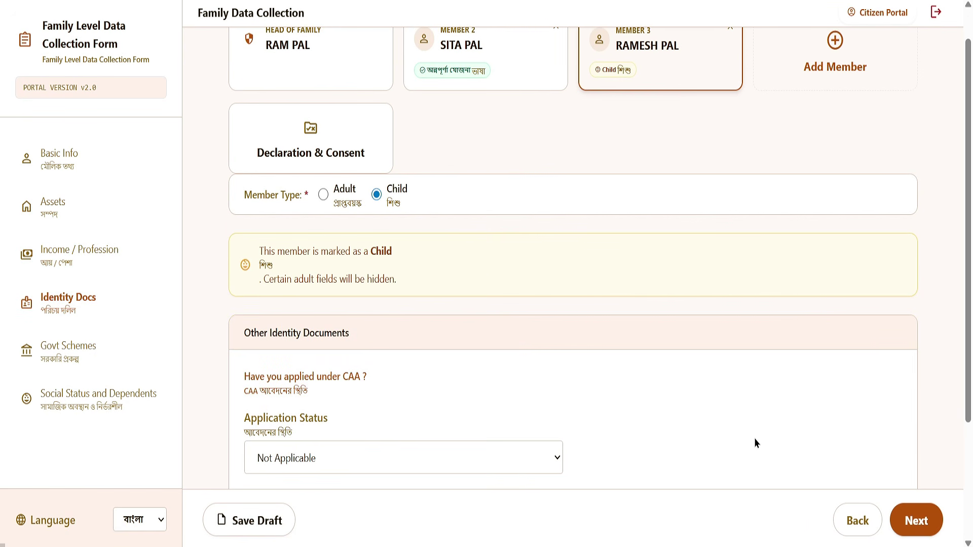
{"action": "scroll", "coordinate": [498, 370], "scroll_direction": "down", "scroll_amount": 3}
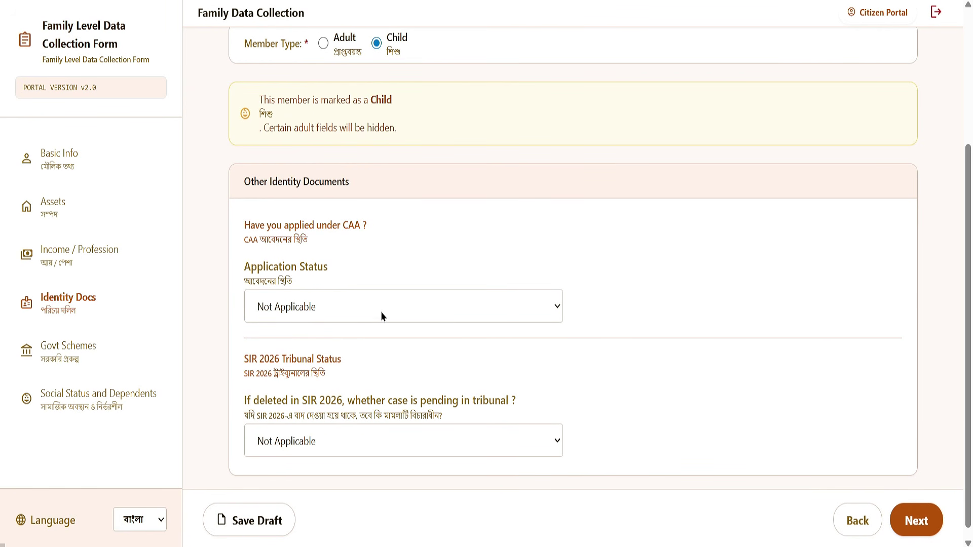
{"action": "left_click", "coordinate": [922, 520]}
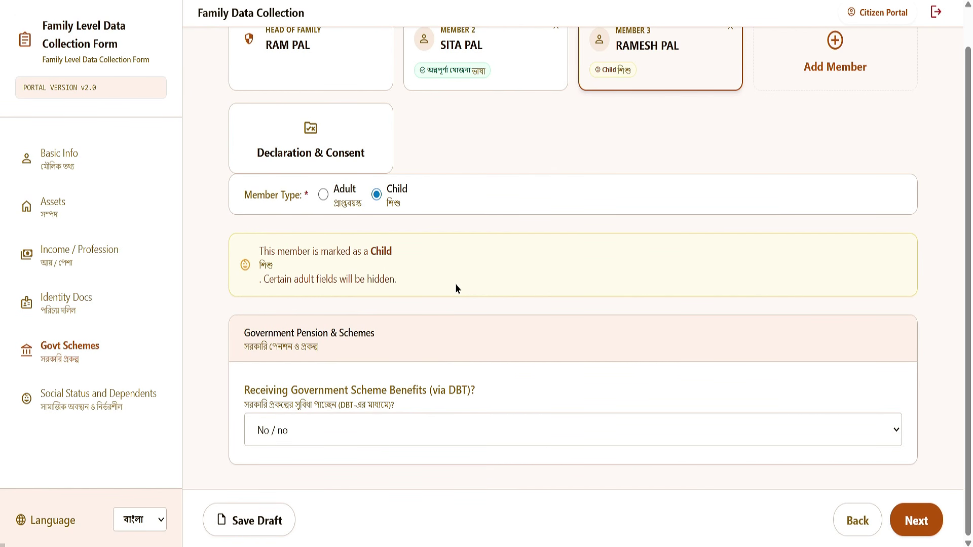
Keep No for the child receiving government scheme benefits via DBT and continue to Social Status and Dependents
{"action": "left_click", "coordinate": [343, 436]}
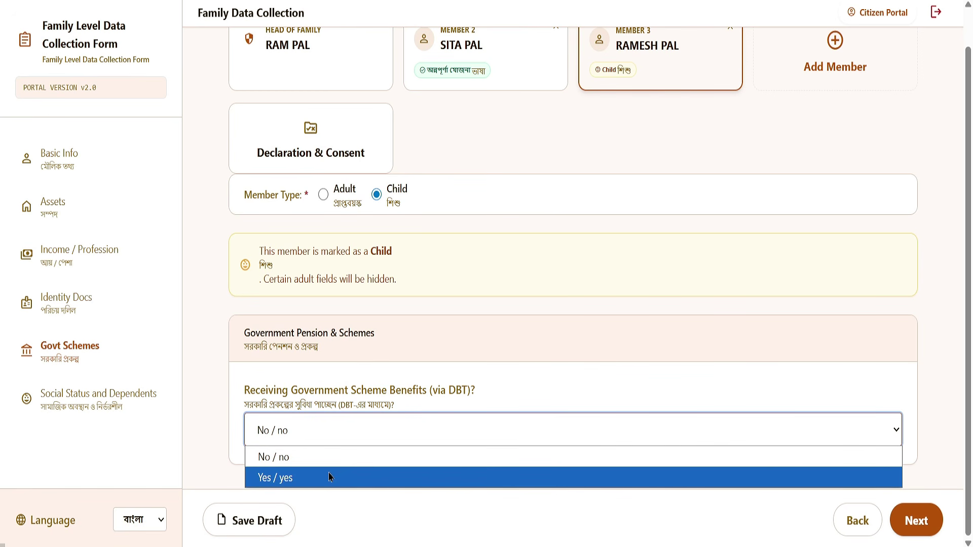
{"action": "left_click", "coordinate": [503, 341]}
{"action": "left_click", "coordinate": [920, 524]}
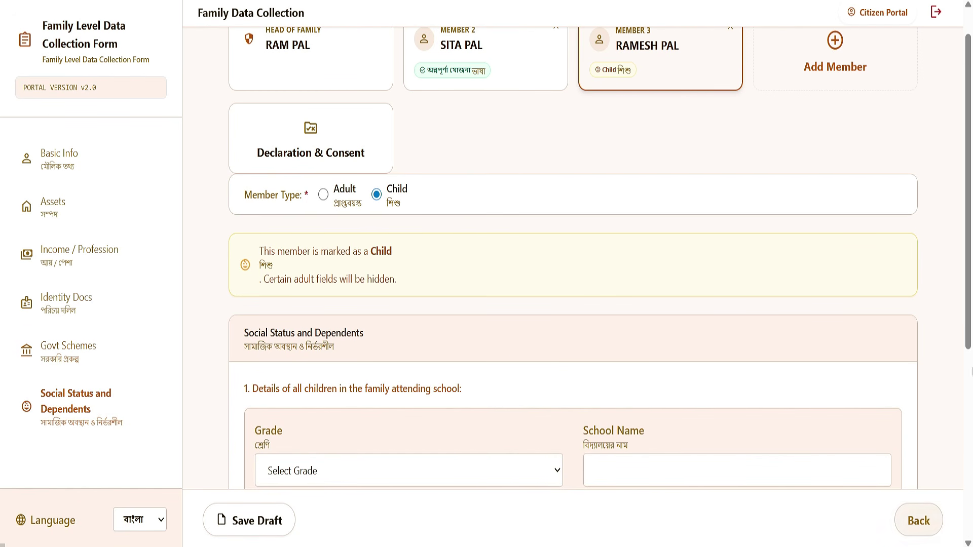
Set the child's school Grade to Class 1 and the school Type to Private School, leaving the School Name empty
{"action": "scroll", "coordinate": [287, 269], "scroll_direction": "down", "scroll_amount": 4}
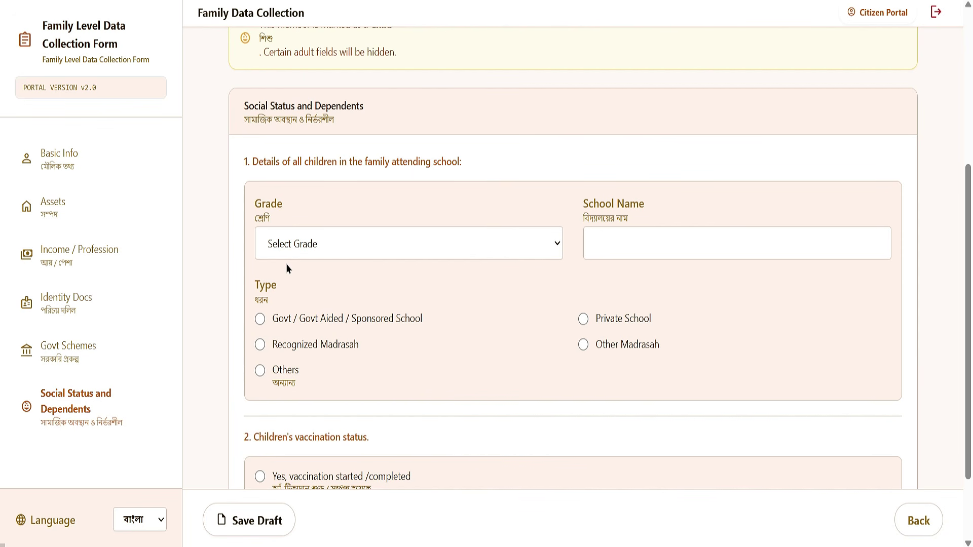
{"action": "left_click", "coordinate": [376, 244]}
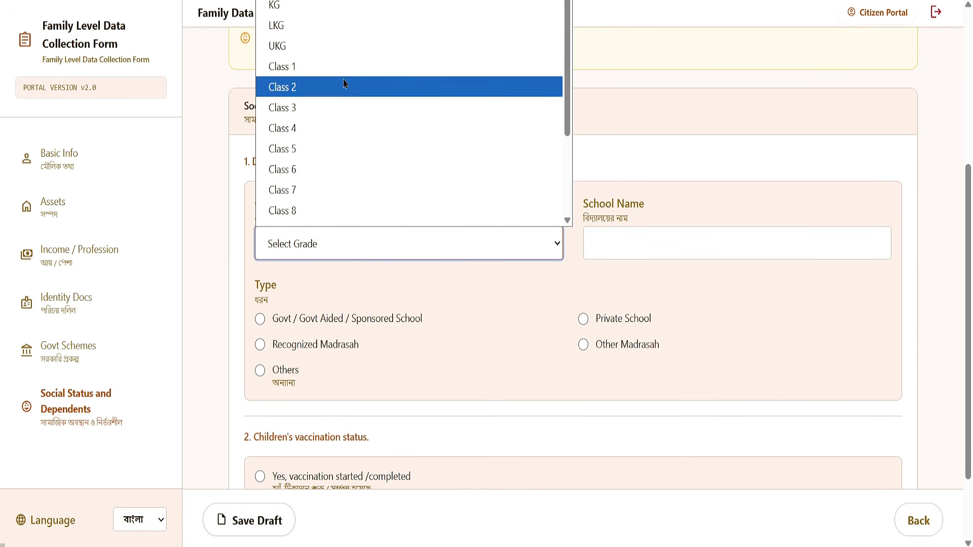
{"action": "left_click", "coordinate": [327, 68]}
{"action": "left_click", "coordinate": [653, 242]}
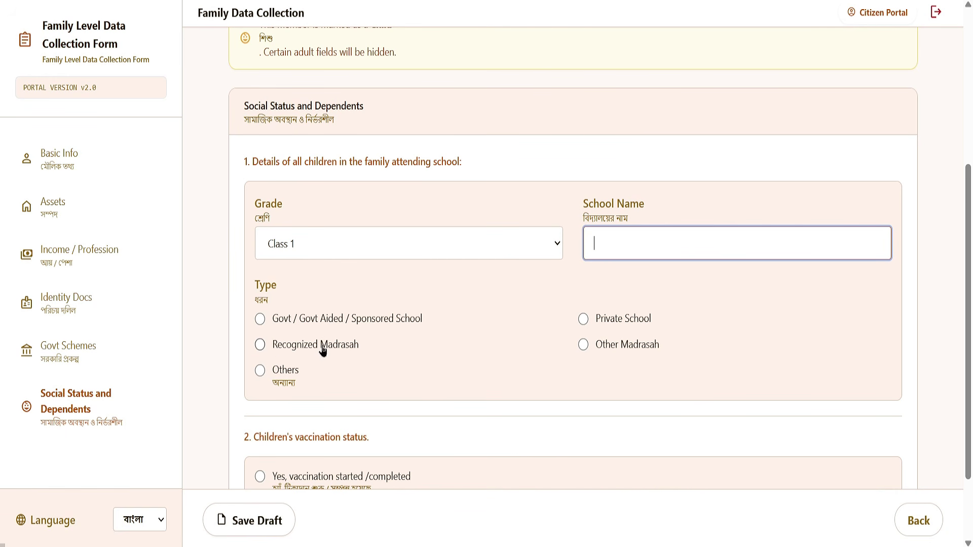
{"action": "left_click", "coordinate": [260, 346]}
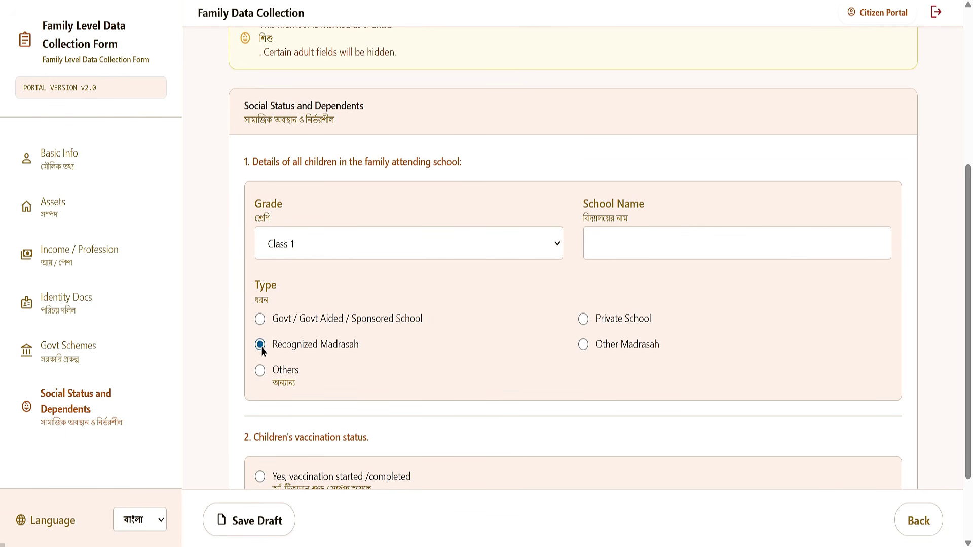
{"action": "left_click", "coordinate": [583, 318]}
Set the children's vaccination status to Yes, vaccination started /completed and save the draft
{"action": "scroll", "coordinate": [555, 330], "scroll_direction": "down", "scroll_amount": 2}
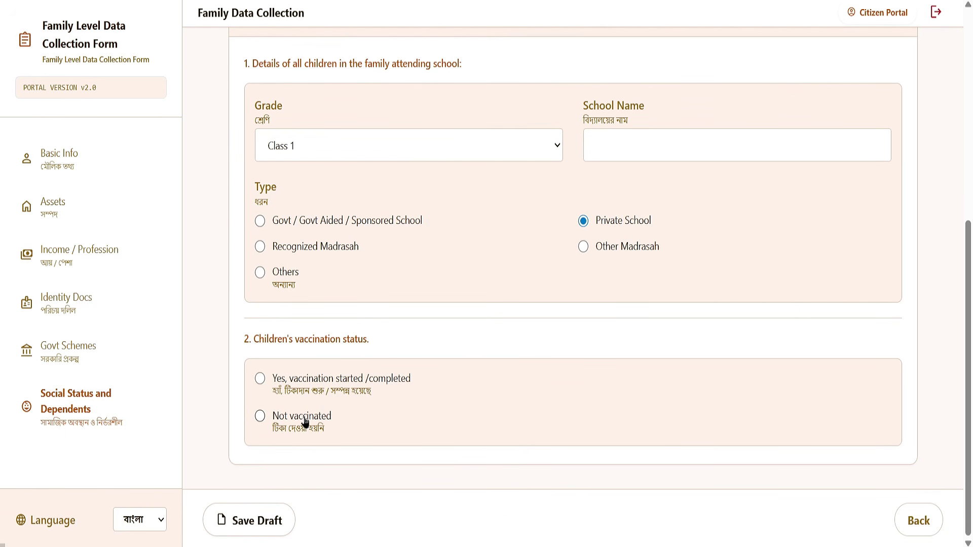
{"action": "left_click", "coordinate": [260, 379]}
{"action": "left_click", "coordinate": [261, 417]}
{"action": "left_click", "coordinate": [260, 378]}
{"action": "scroll", "coordinate": [443, 409], "scroll_direction": "up", "scroll_amount": 2}
{"action": "scroll", "coordinate": [550, 395], "scroll_direction": "down", "scroll_amount": 2}
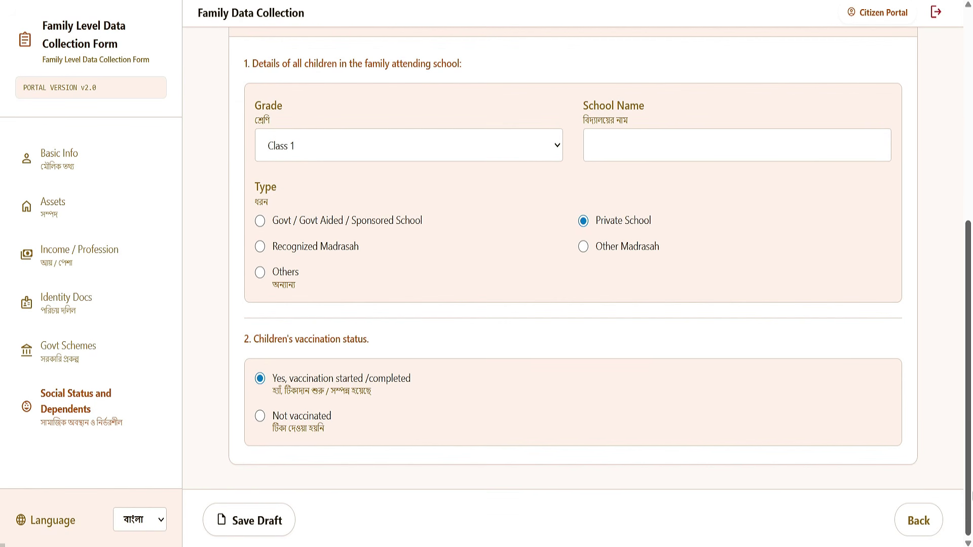
{"action": "left_click", "coordinate": [278, 522]}
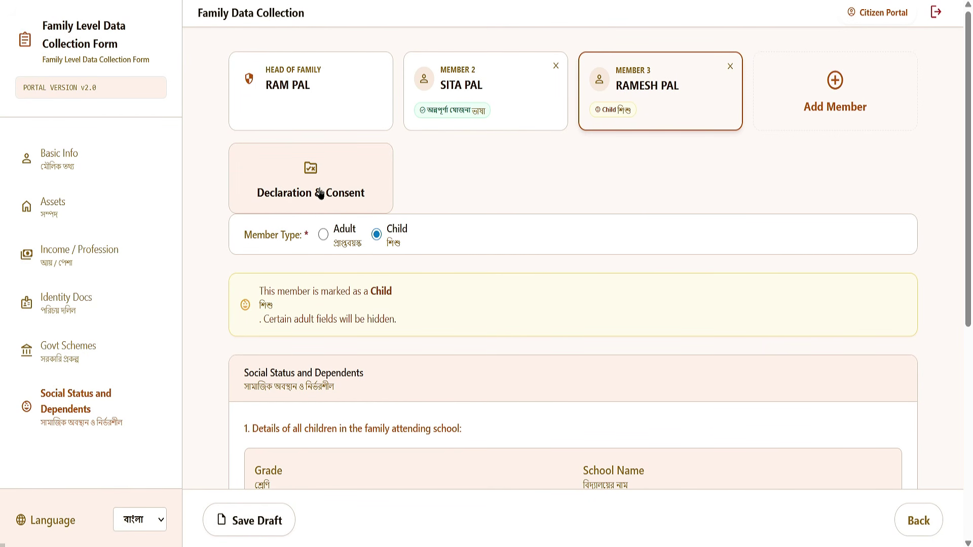
Go to Declaration & Consent, agree to the declaration, and preview and submit the application
{"action": "left_click", "coordinate": [364, 202]}
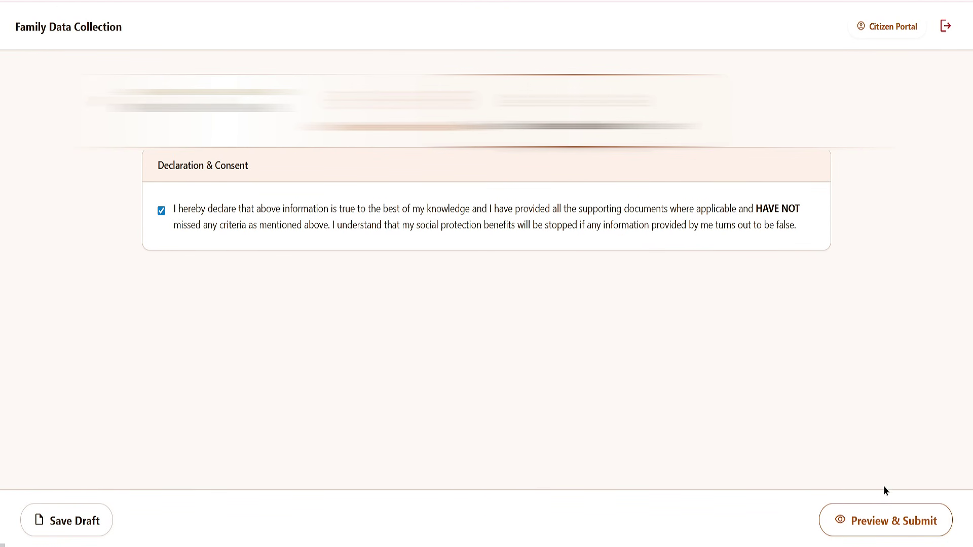
{"action": "left_click", "coordinate": [895, 523]}
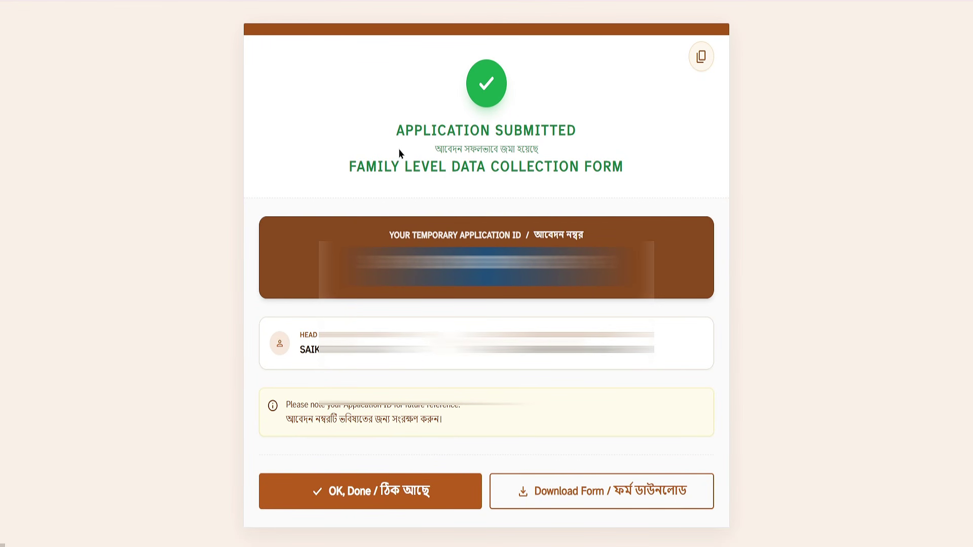
{"action": "left_click_drag", "start_coordinate": [393, 132], "coordinate": [558, 148]}
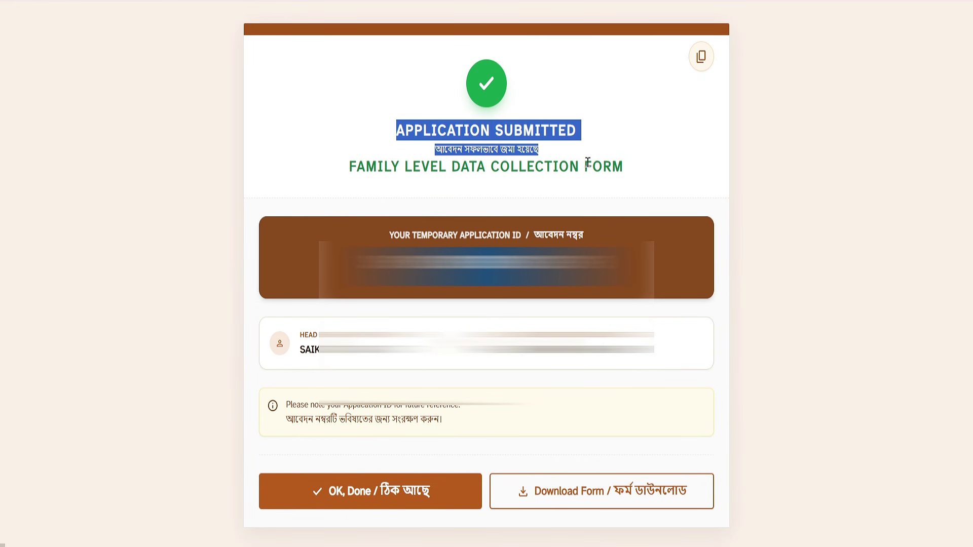
Download the submitted Family Level Data Collection form and review the head of family and member sections in the PDF
{"action": "left_click", "coordinate": [212, 290]}
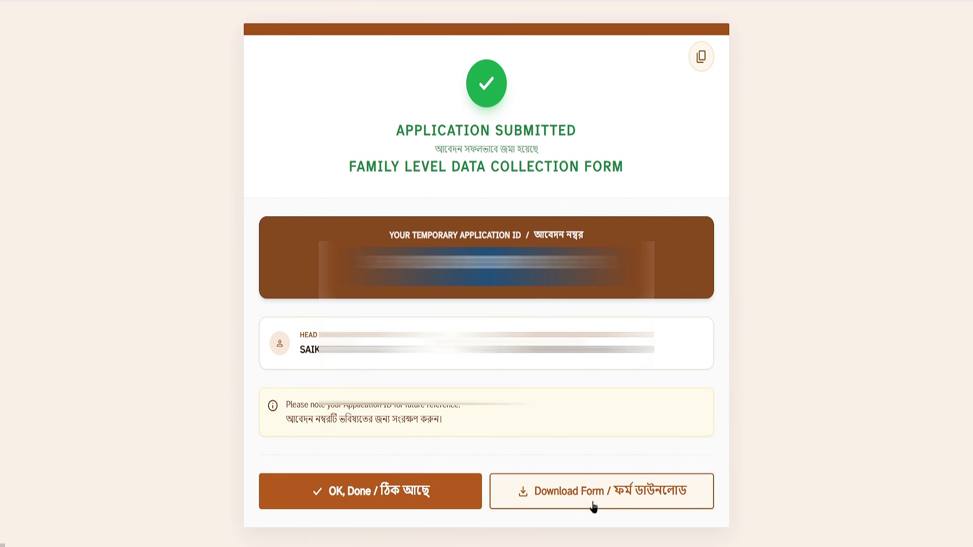
{"action": "left_click", "coordinate": [610, 496]}
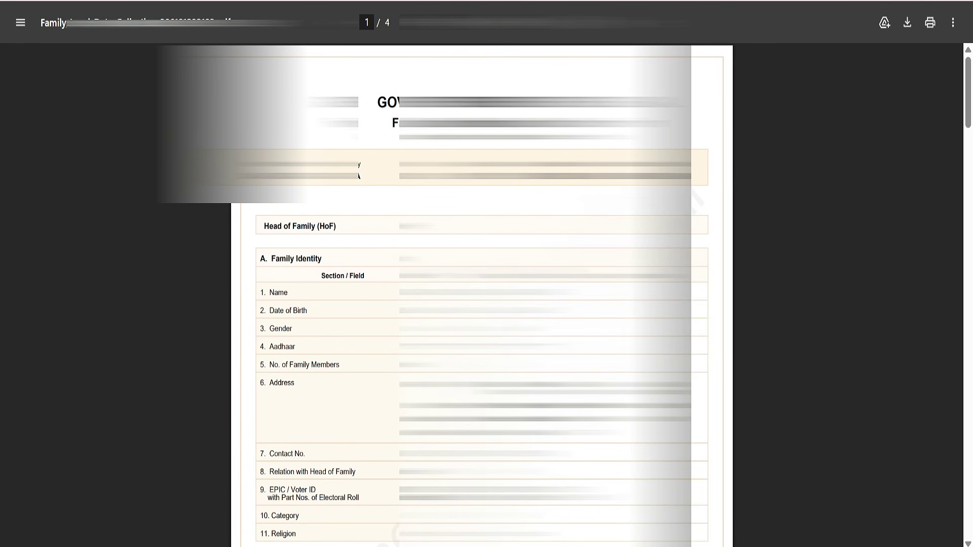
{"action": "scroll", "coordinate": [482, 294], "scroll_direction": "down", "scroll_amount": 20}
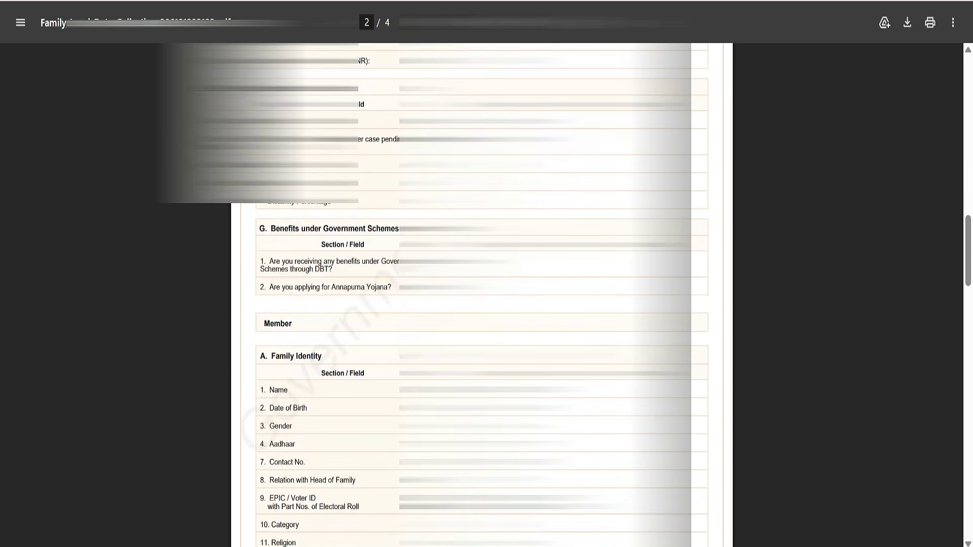
{"action": "scroll", "coordinate": [481, 294], "scroll_direction": "up", "scroll_amount": 10}
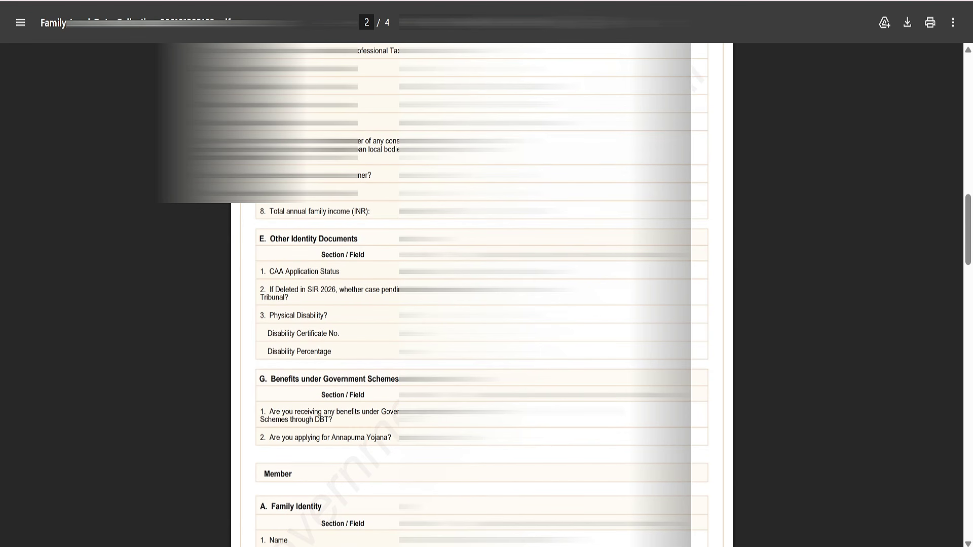
{"action": "scroll", "coordinate": [481, 294], "scroll_direction": "up", "scroll_amount": 12}
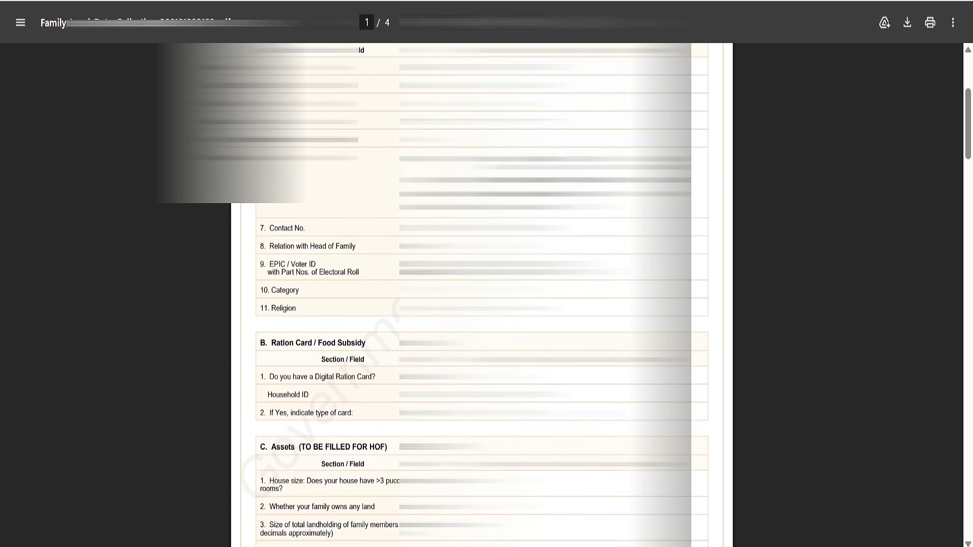
{"action": "scroll", "coordinate": [482, 294], "scroll_direction": "up", "scroll_amount": 5}
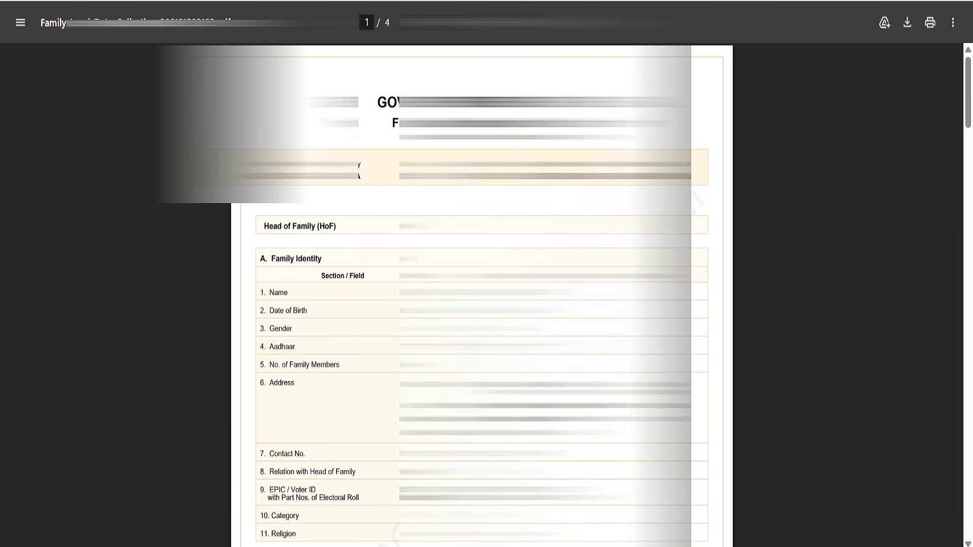
{"action": "scroll", "coordinate": [481, 294], "scroll_direction": "down", "scroll_amount": 3}
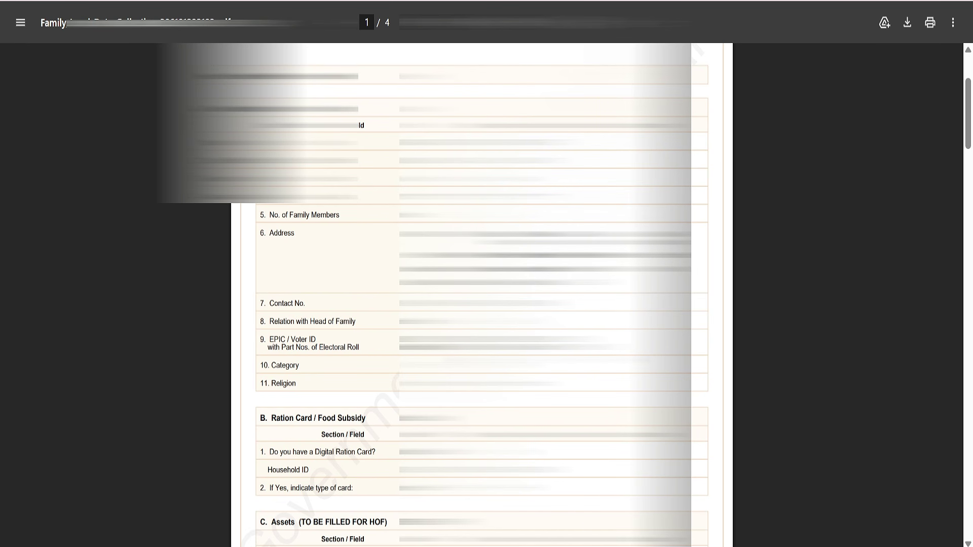